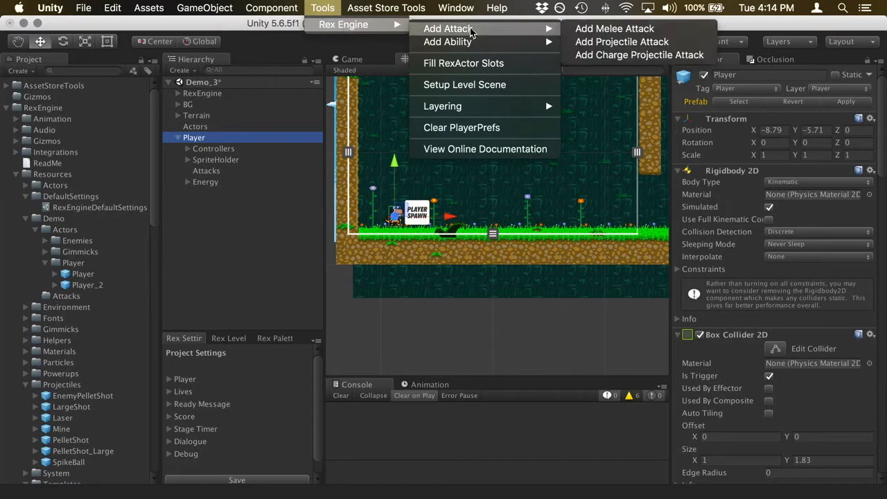
Add a projectile attack to the Player and test-fire it in play mode
left_click(605, 43)
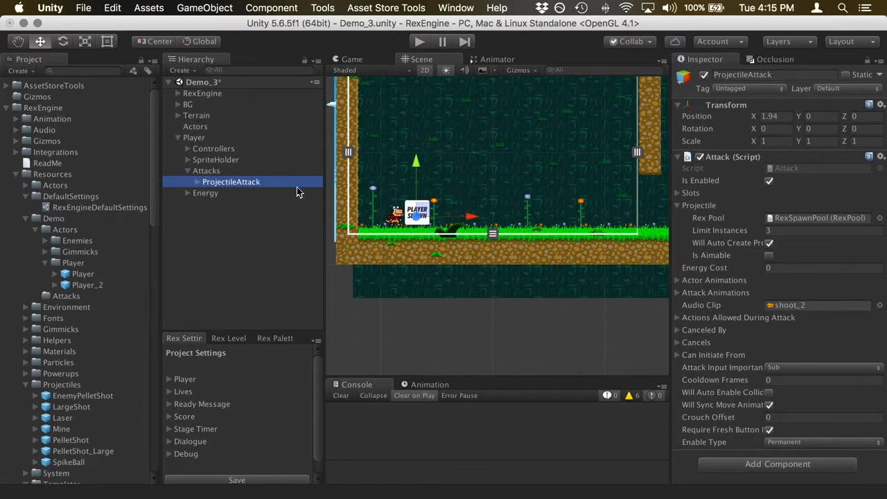
left_click(421, 43)
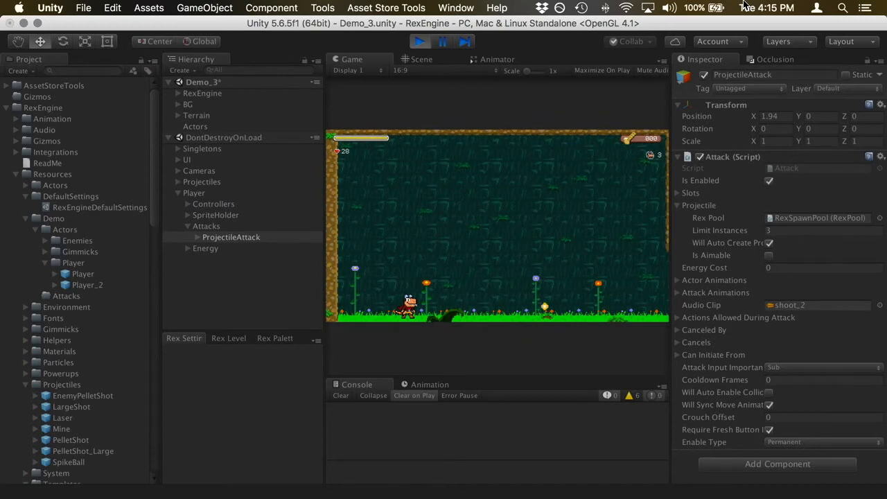
key("x")
key("x")
left_click(425, 45)
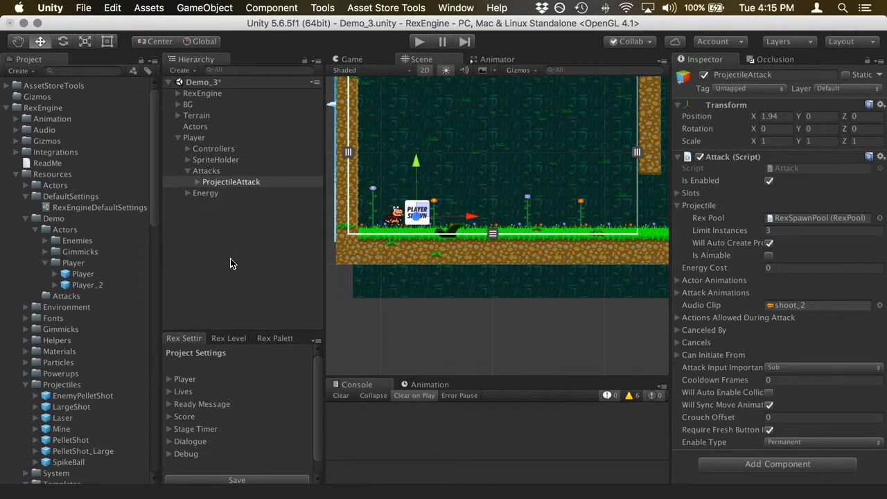
Enable Is Aimable in the Projectile settings of the ProjectileAttack
left_click(264, 183)
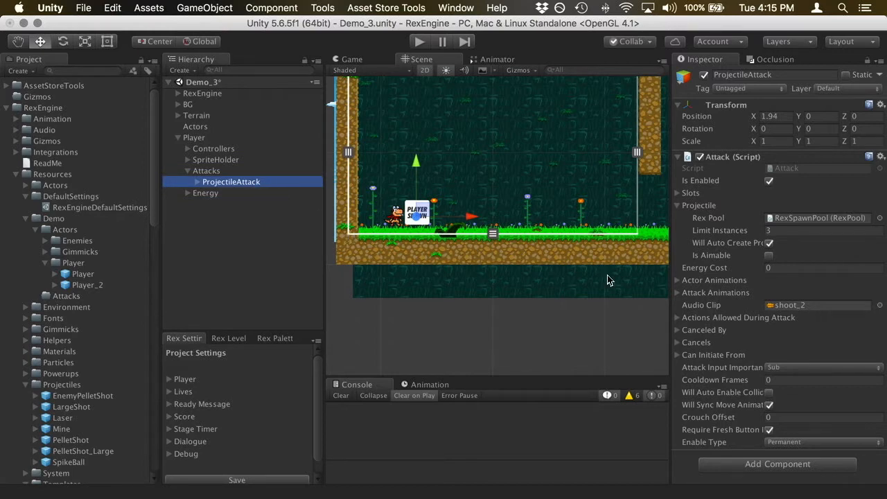
left_click(678, 206)
left_click(679, 206)
left_click(679, 206)
left_click(678, 206)
left_click(678, 206)
left_click(678, 205)
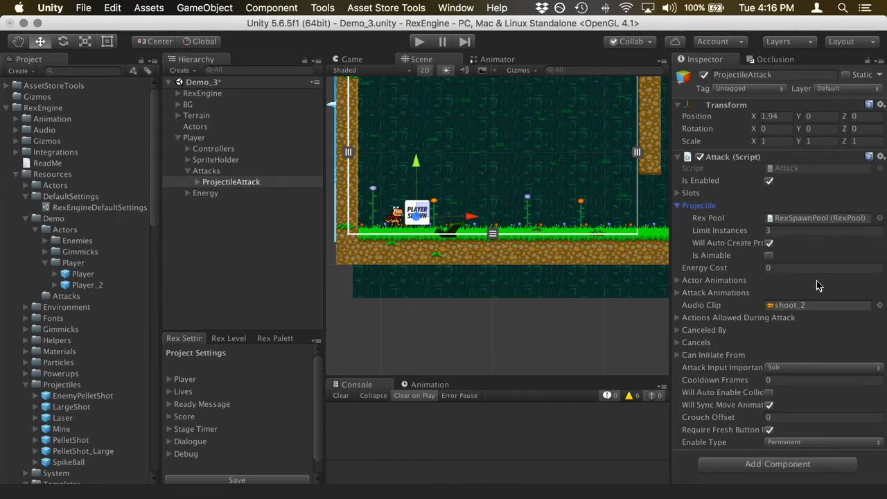
left_click(769, 256)
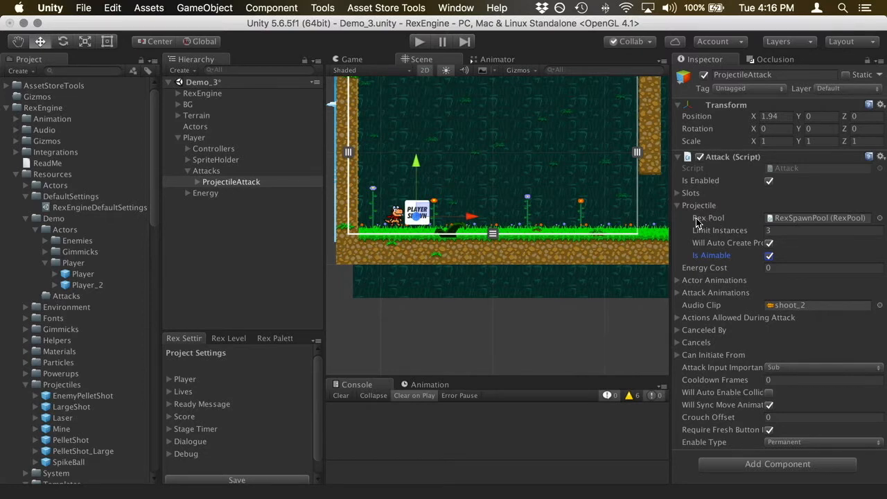
Inspect the RexSpawnPool used by the ProjectileAttack and locate its assigned prefab in the project
left_click(783, 223)
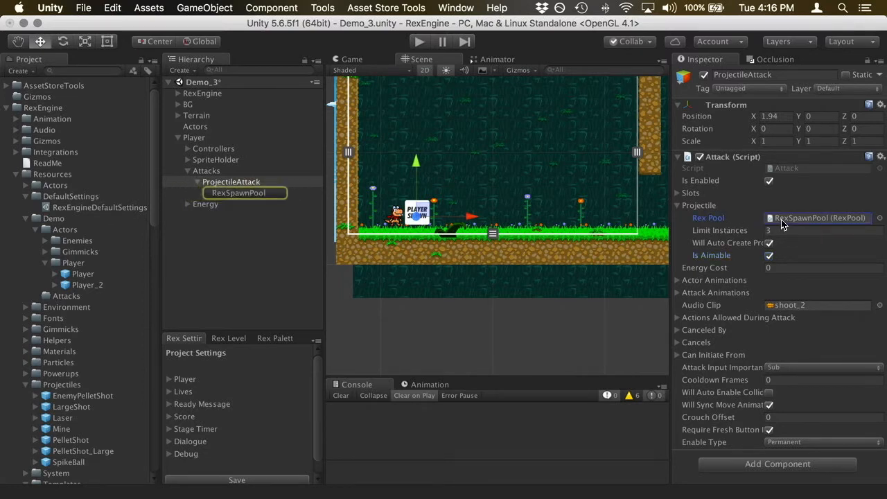
left_click(233, 195)
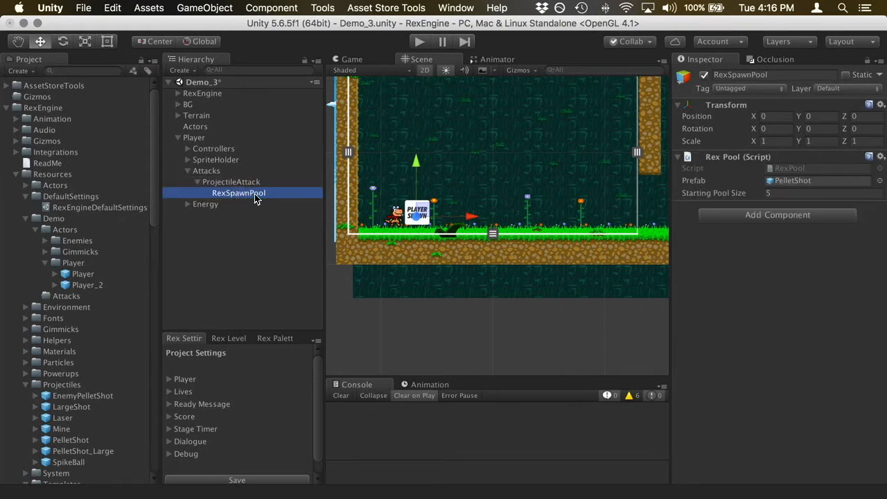
left_click(786, 183)
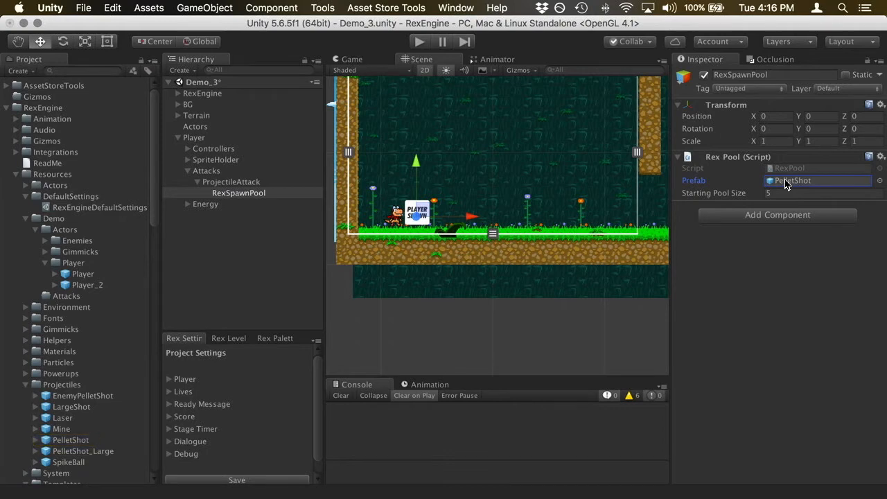
left_click(240, 185)
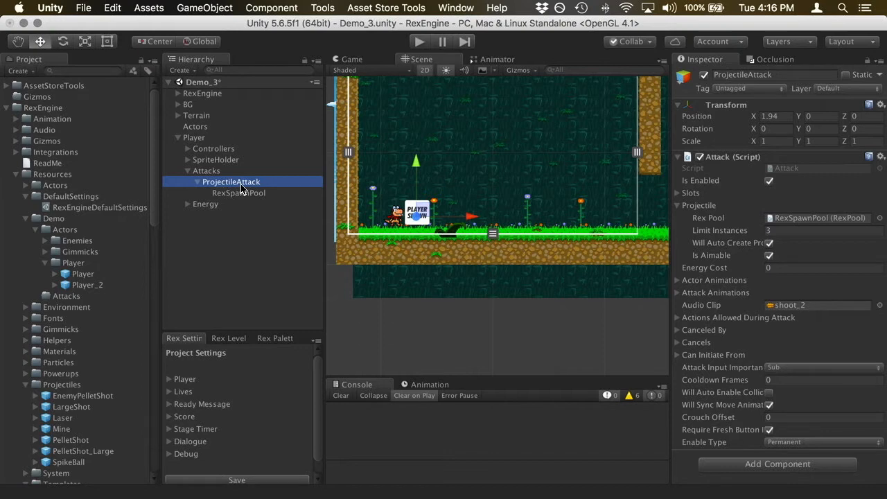
left_click(238, 194)
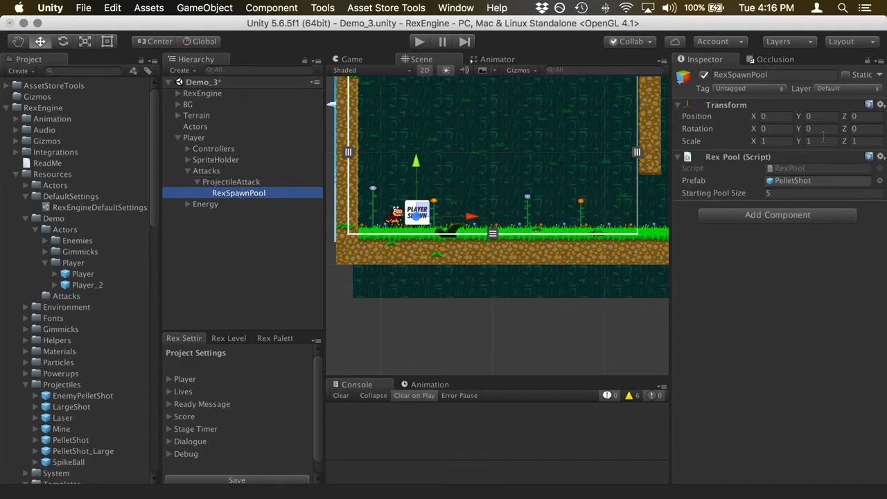
left_click(821, 181)
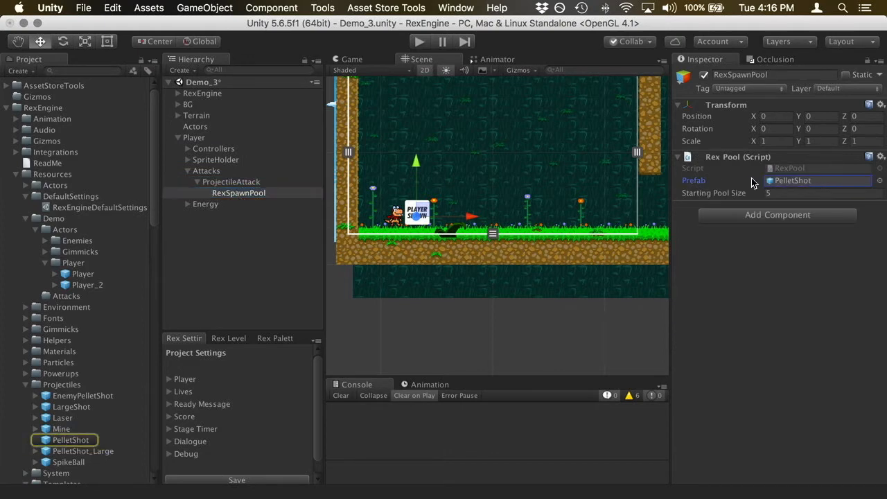
left_click(813, 182)
Place an instance of the PelletShot prefab in the scene and check the movement speed of its Projectile script
left_click_drag(67, 444, 214, 278)
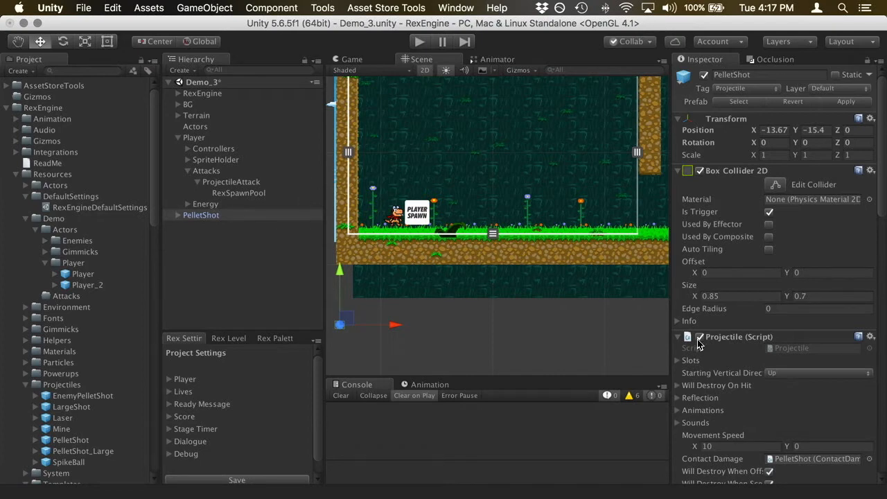
scroll(717, 349, "down", 4)
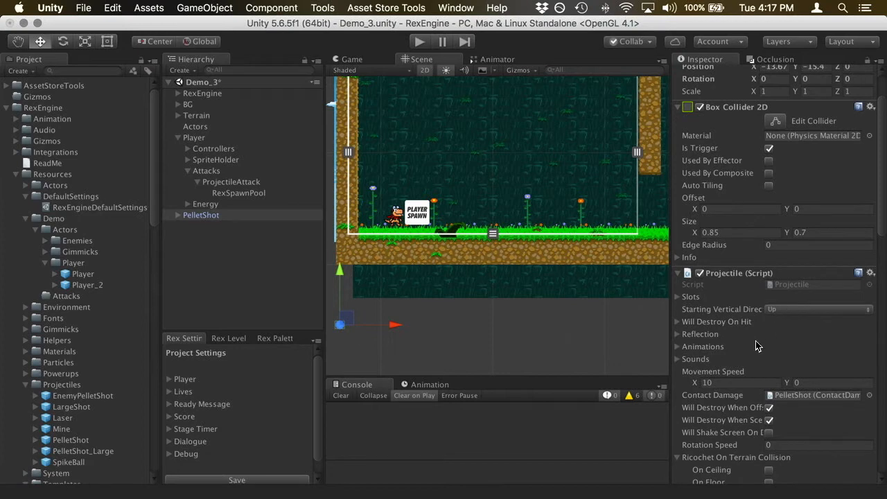
left_click(706, 383)
left_click(797, 383)
Choose Up as the PelletShot projectile's Starting Vertical Direction and apply the instance's settings to the prefab
left_click_drag(669, 315, 549, 291)
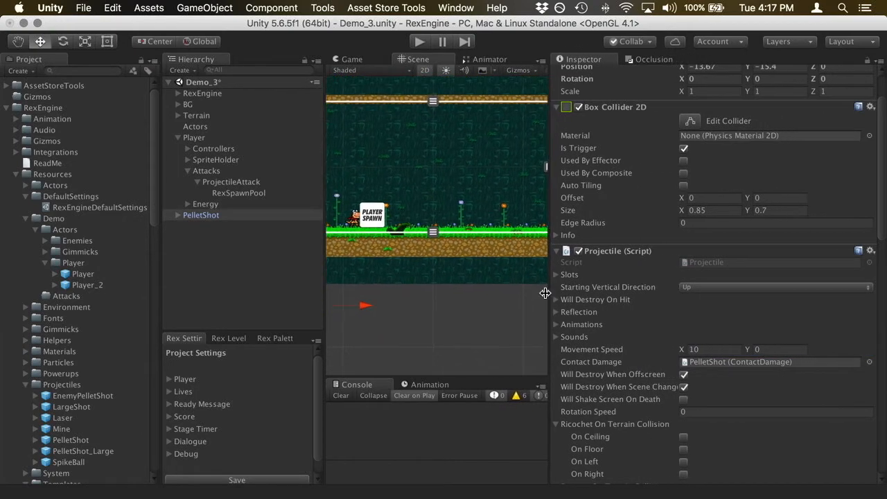
left_click(705, 286)
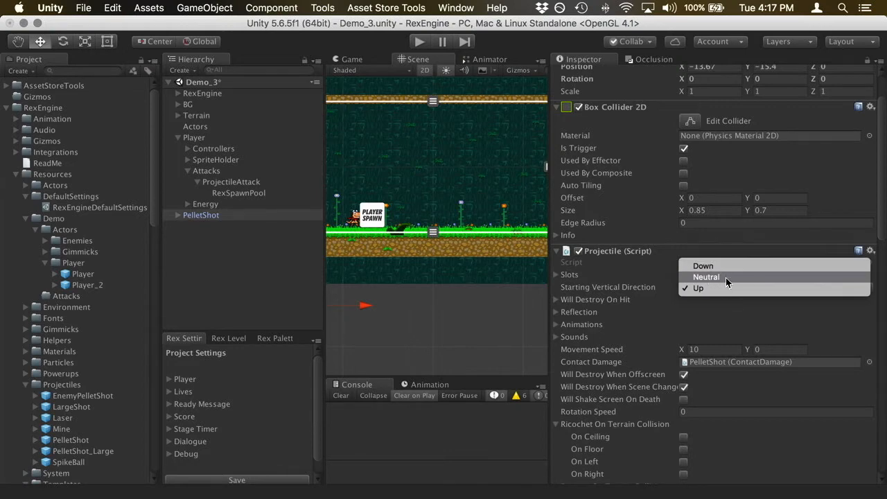
left_click(727, 287)
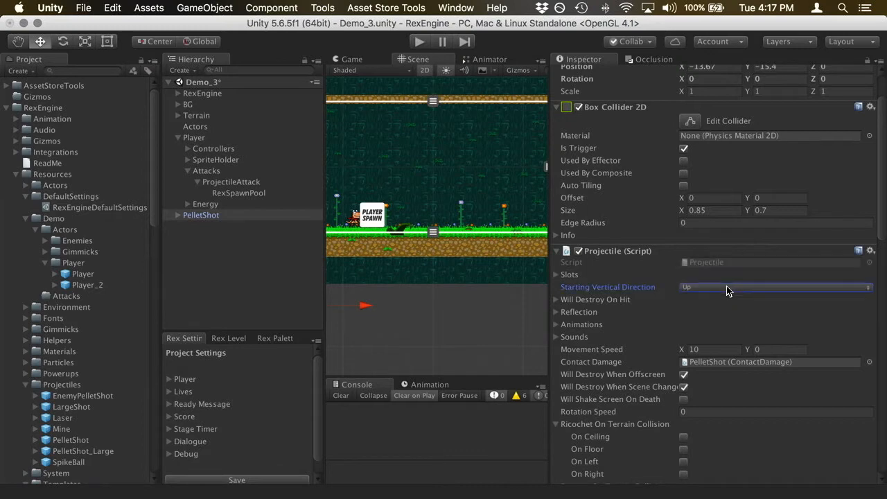
left_click_drag(553, 306, 697, 307)
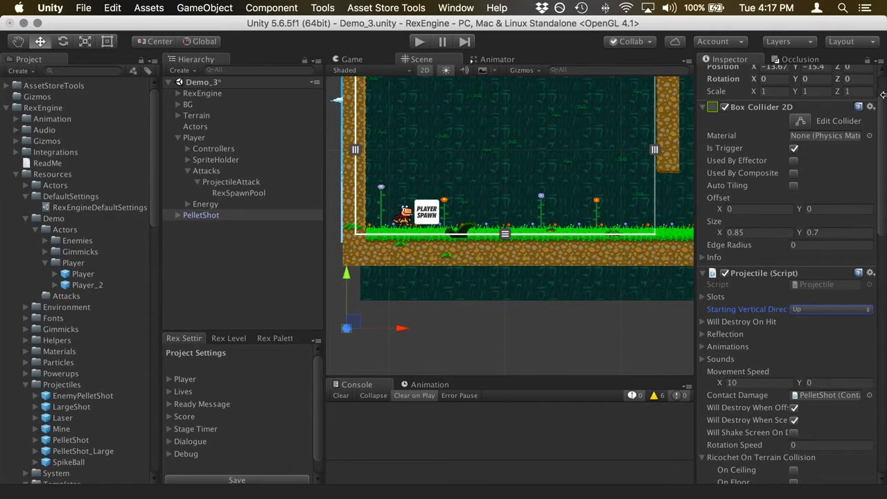
scroll(868, 105, "up", 3)
left_click(864, 104)
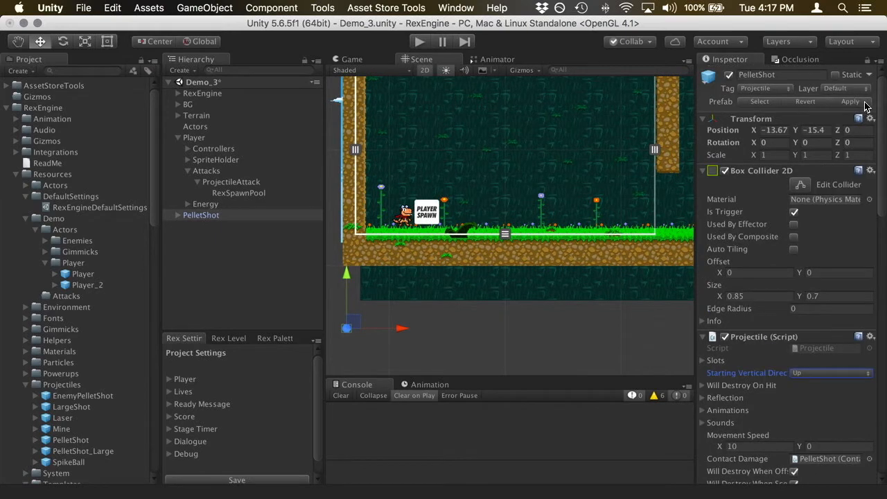
Playtest the aimable ProjectileAttack by firing diagonally and straight upward, moving and jumping with the player, and exit play mode
left_click(227, 182)
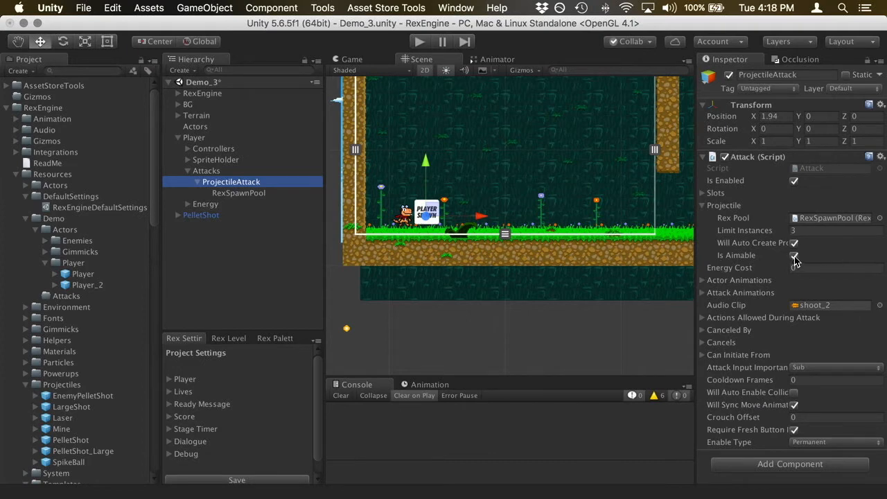
left_click(420, 42)
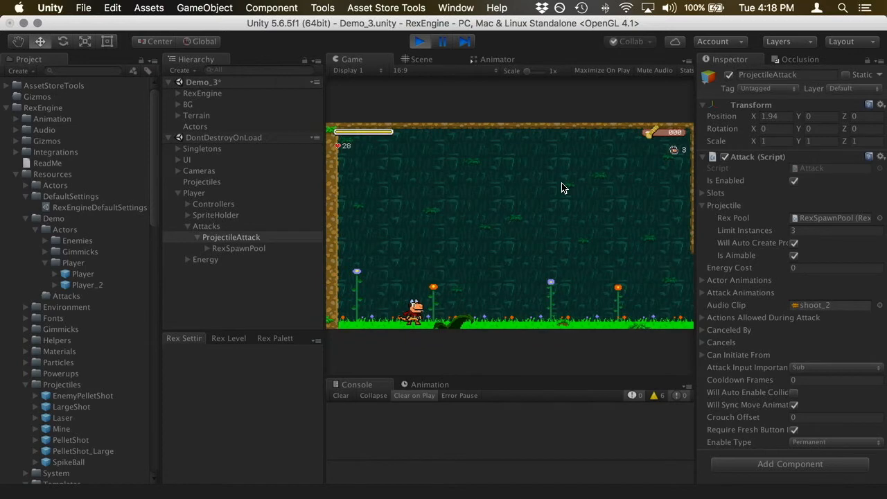
key("Right")
key("Up")
key("x")
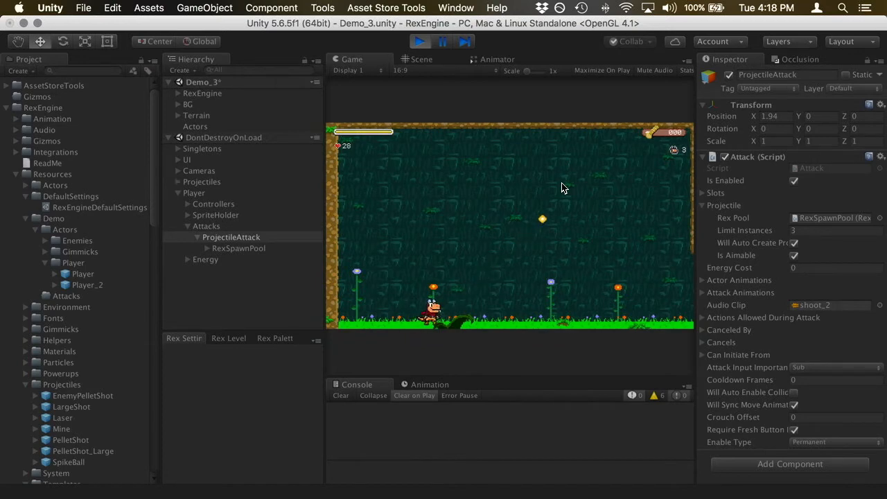
key("x")
key("Up")
key("x")
key("x")
key("x")
key("Right")
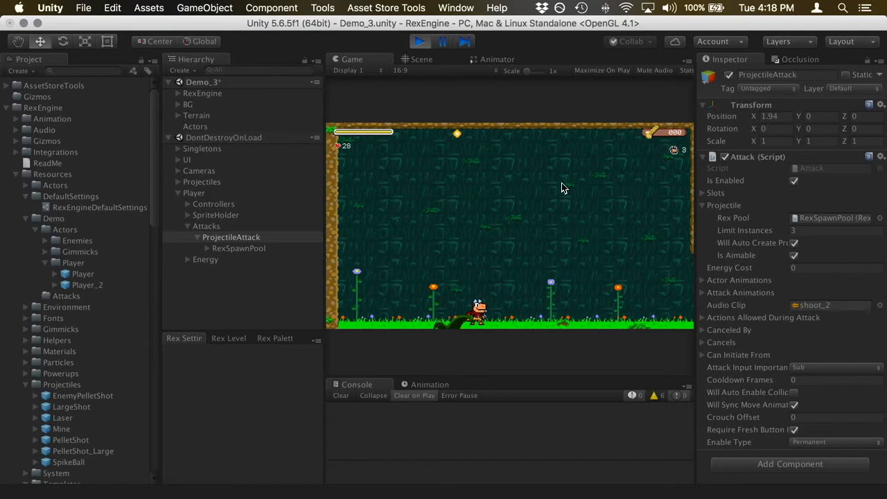
key("space")
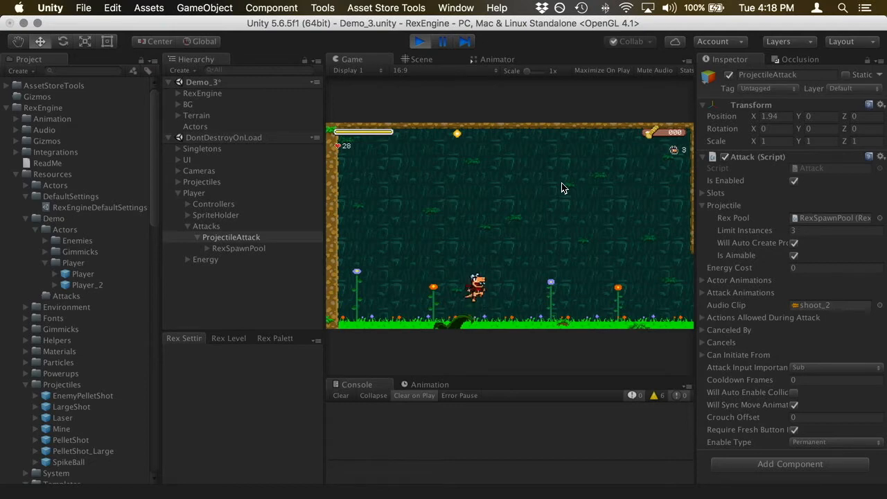
key("Left")
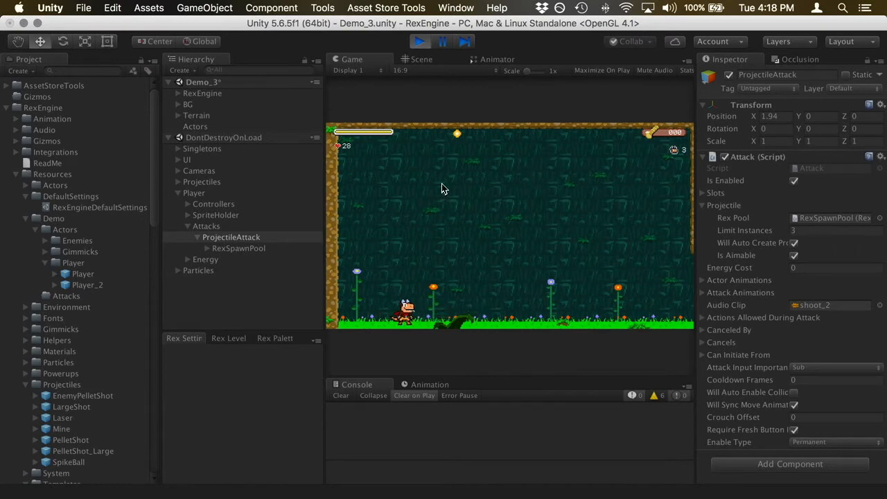
left_click(418, 42)
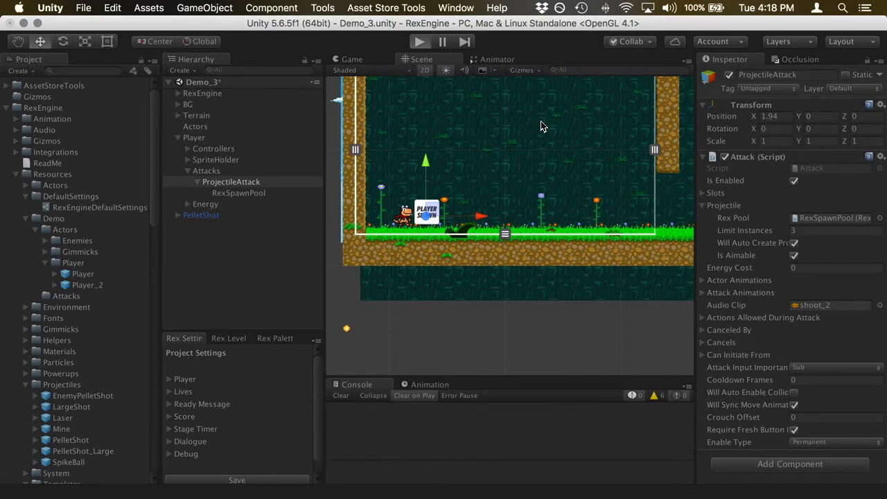
Playtest the player's jumping and movement in both directions and exit play mode
key("super+p")
key("Right")
key("space")
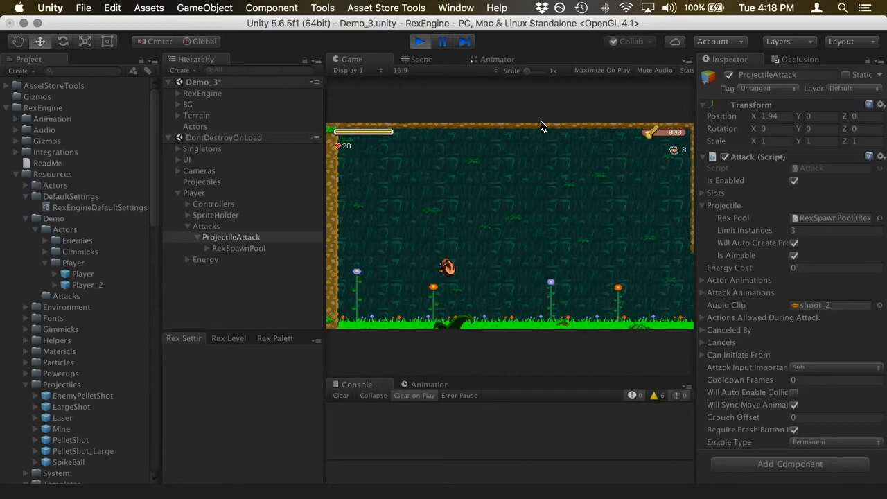
key("Left")
key("space")
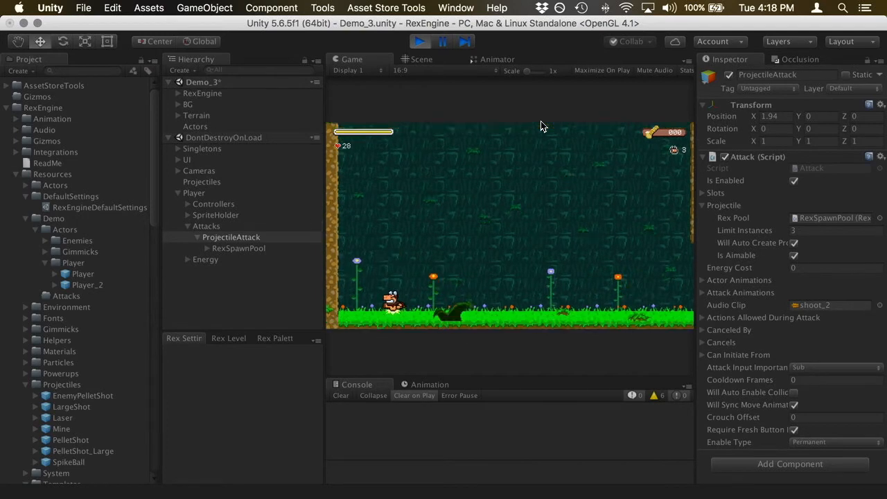
left_click(420, 42)
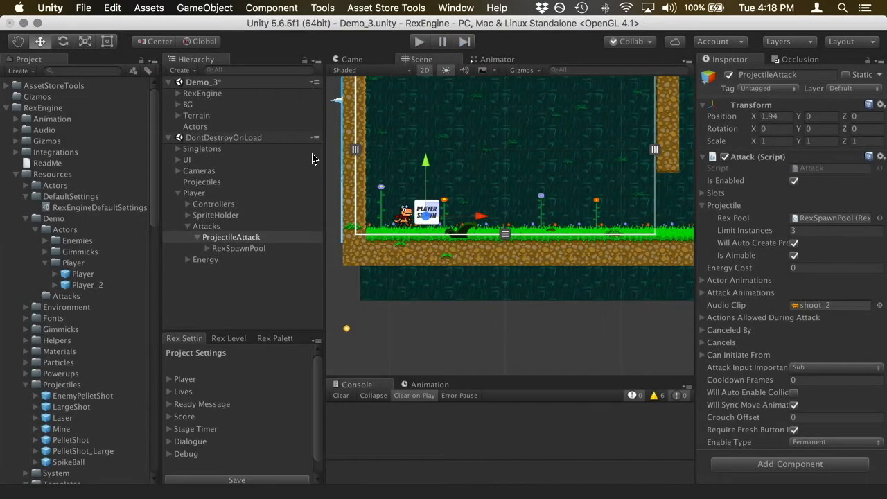
Remove the Crouch State component from the Player's main Controller
left_click(195, 138)
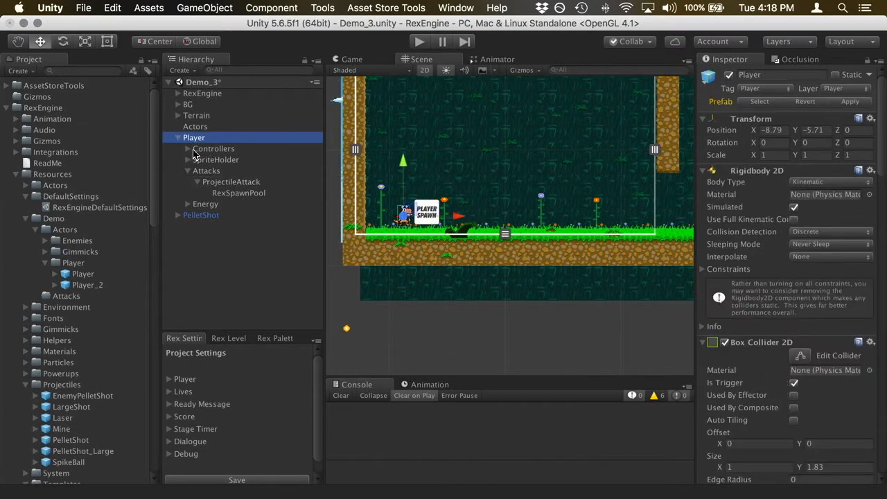
left_click(194, 149)
left_click(187, 148)
left_click(208, 159)
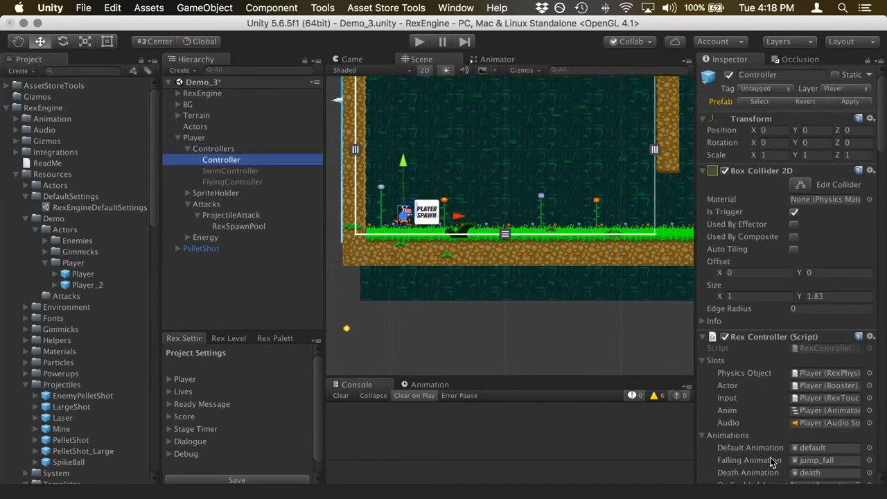
scroll(794, 438, "down", 15)
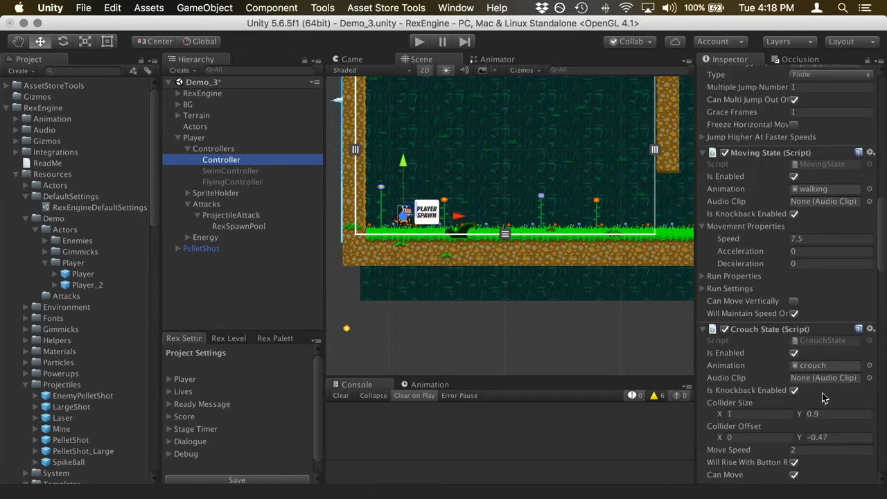
left_click(871, 329)
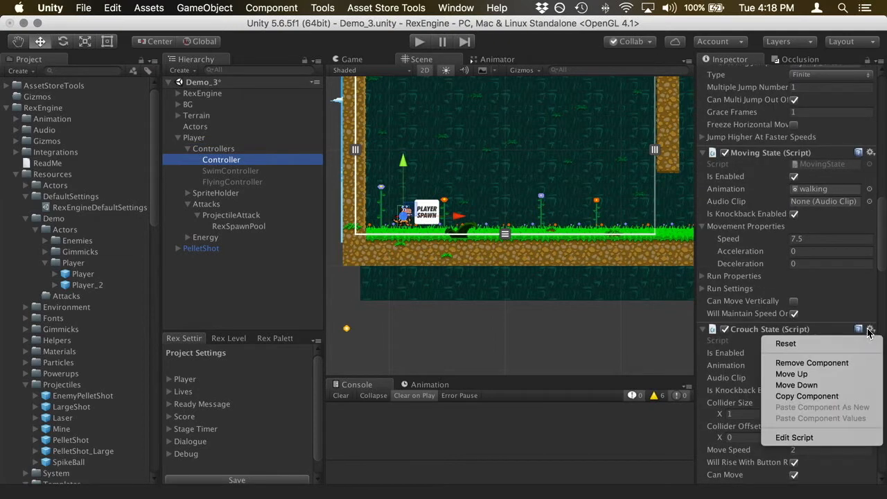
left_click(834, 363)
Remove the Ground Pound State component from the Player's main Controller
scroll(834, 363, "down", 10)
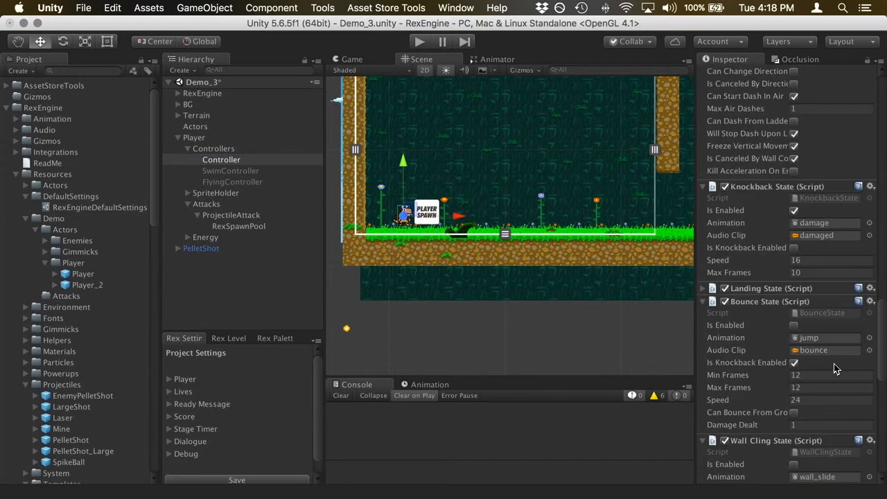
scroll(846, 360, "down", 15)
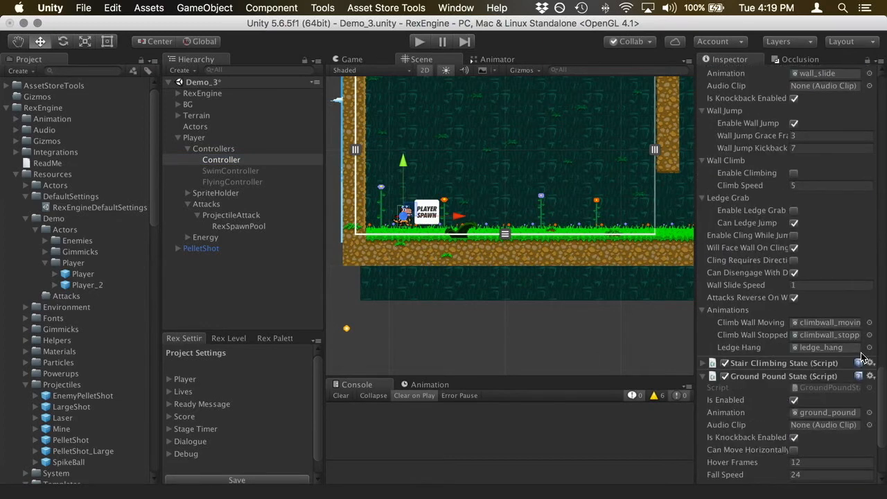
left_click(870, 376)
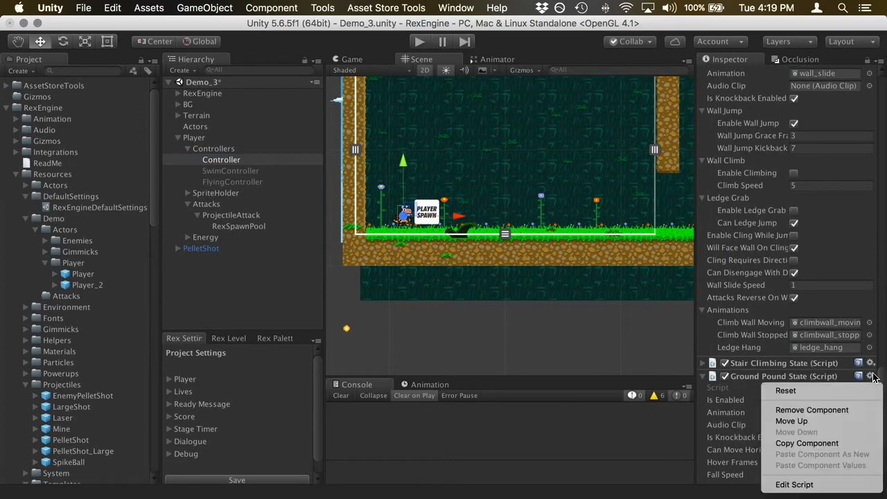
left_click(840, 409)
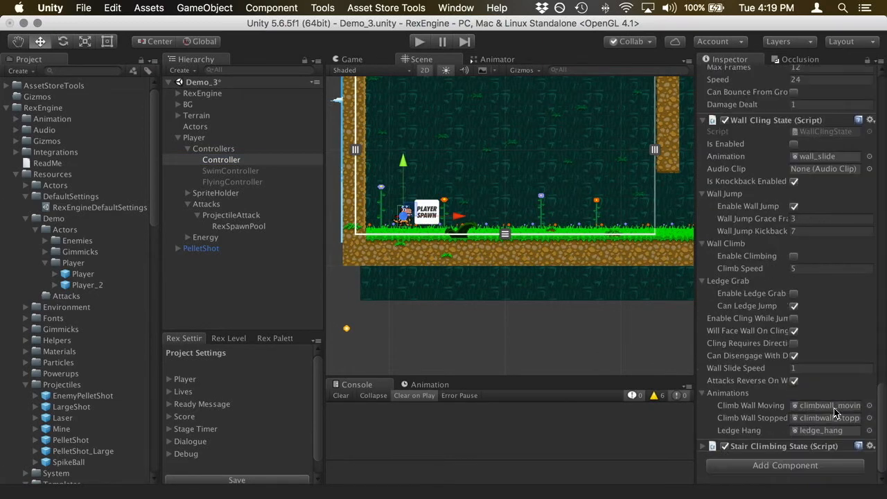
Playtest the player by moving in both directions, jumping and firing pellets, and exit play mode
left_click(424, 41)
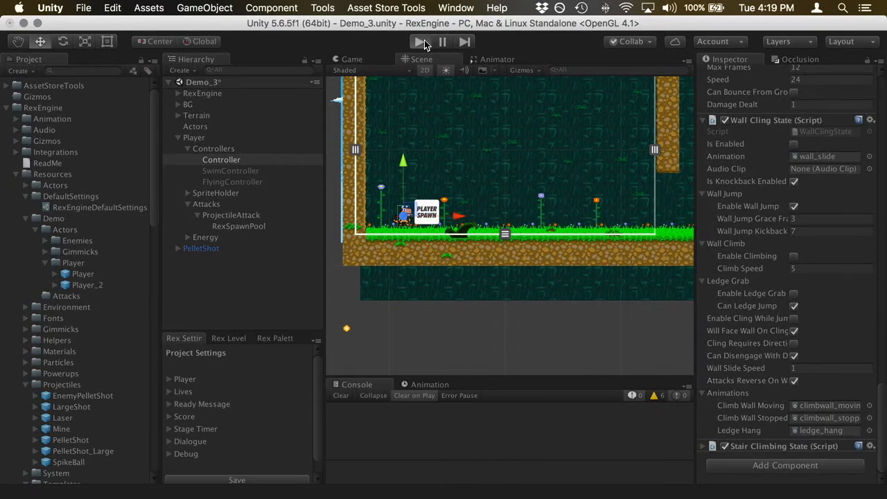
key("Left")
key("Right")
key("space")
key("x")
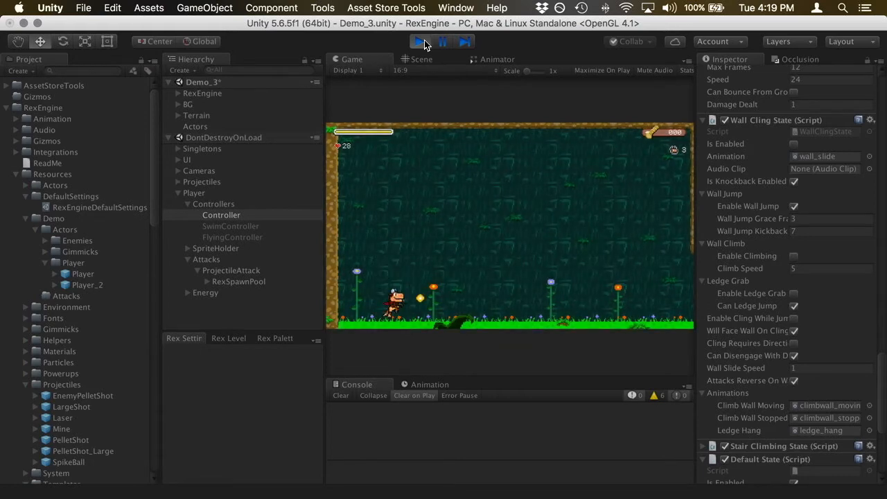
key("space")
key("Right")
key("space")
key("Left")
key("space")
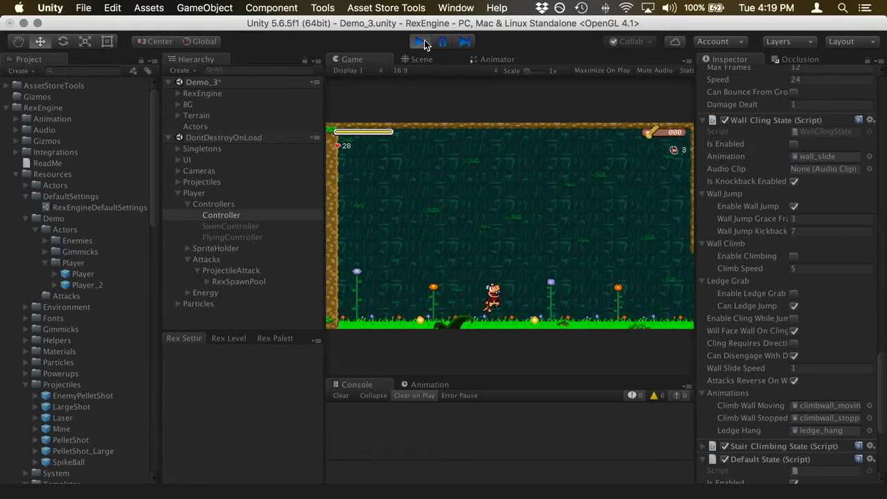
left_click(425, 45)
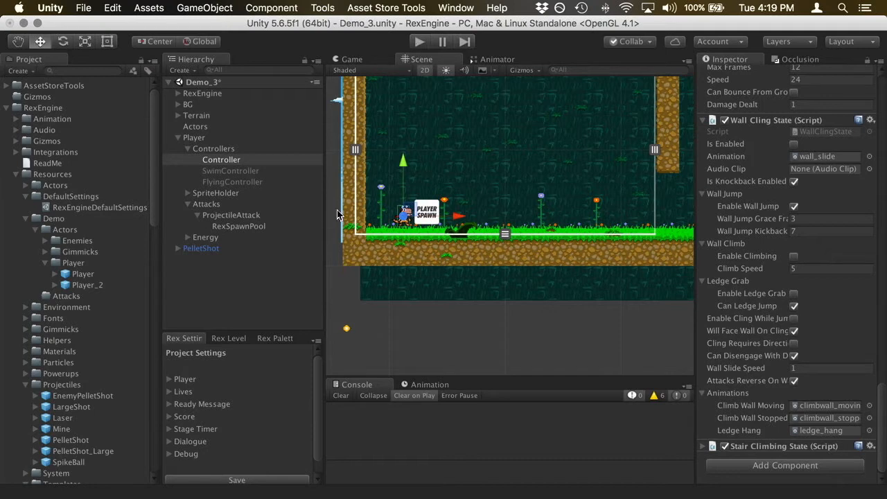
Enable On Floor and On Ceiling under the PelletShot's Destroy On Terrain Collision and apply the changes to the prefab
left_click(224, 250)
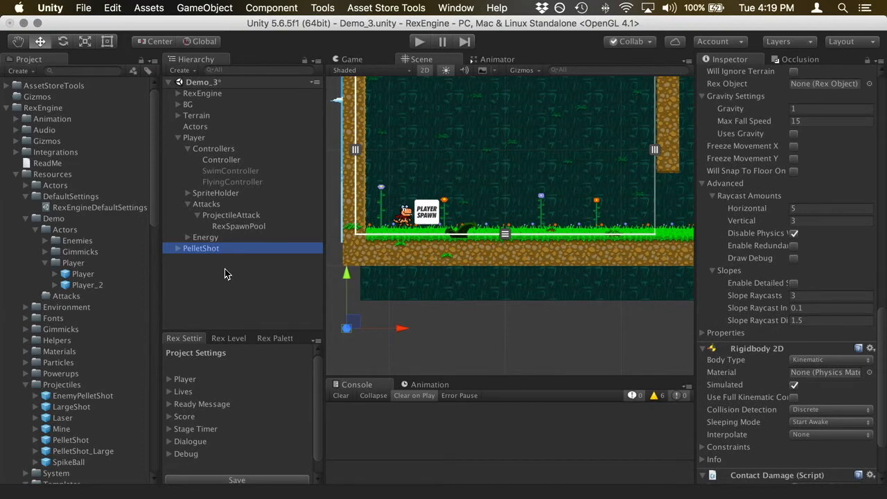
scroll(796, 299, "up", 3)
scroll(795, 300, "up", 10)
scroll(796, 300, "up", 10)
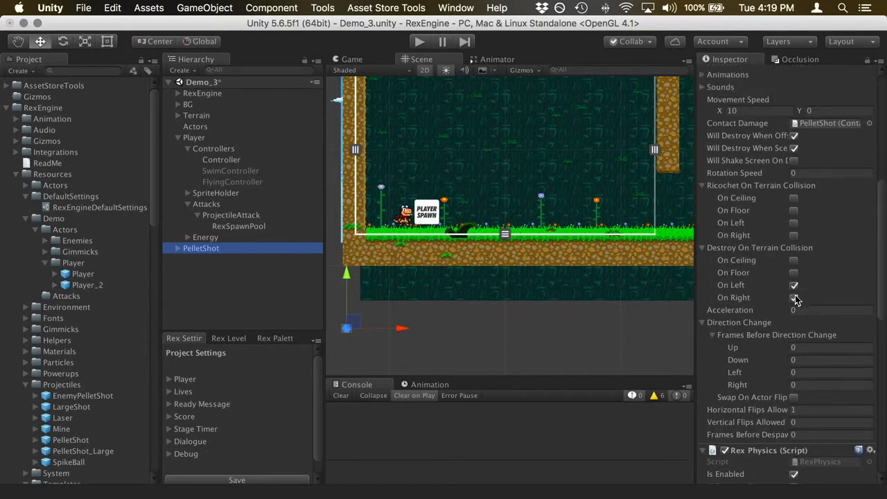
scroll(795, 299, "up", 5)
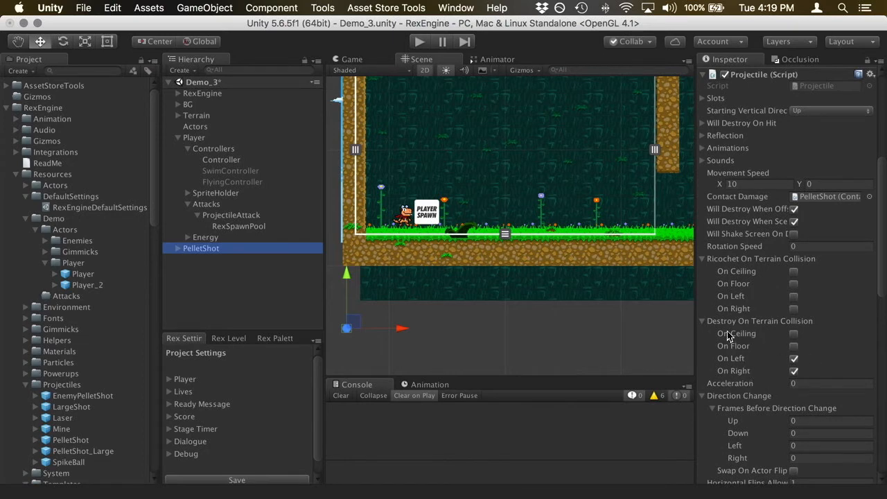
left_click(702, 322)
left_click(702, 324)
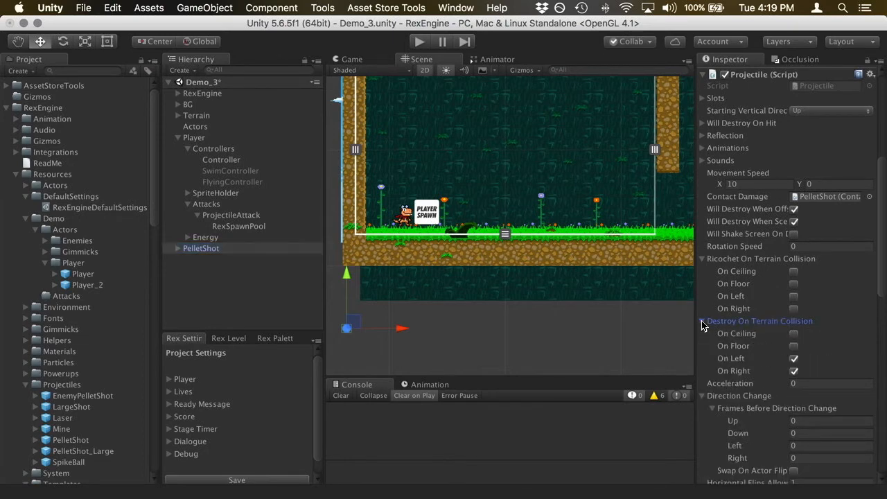
left_click(793, 346)
left_click(794, 333)
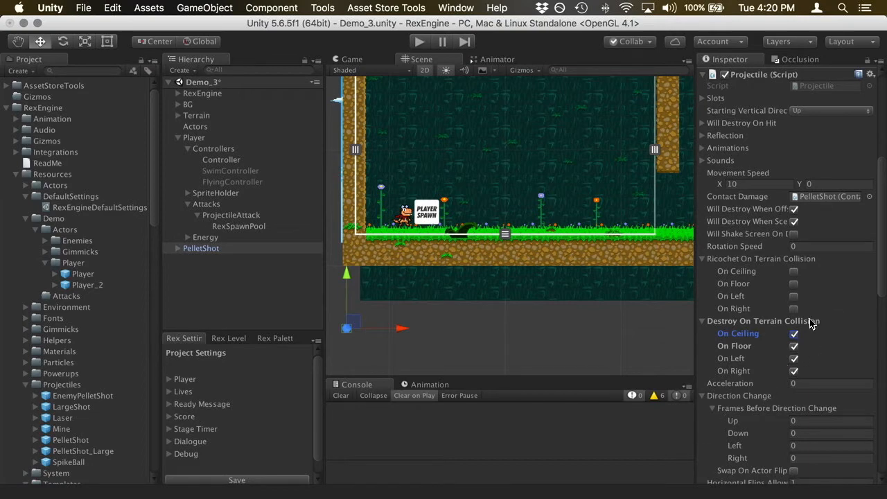
scroll(807, 331, "up", 8)
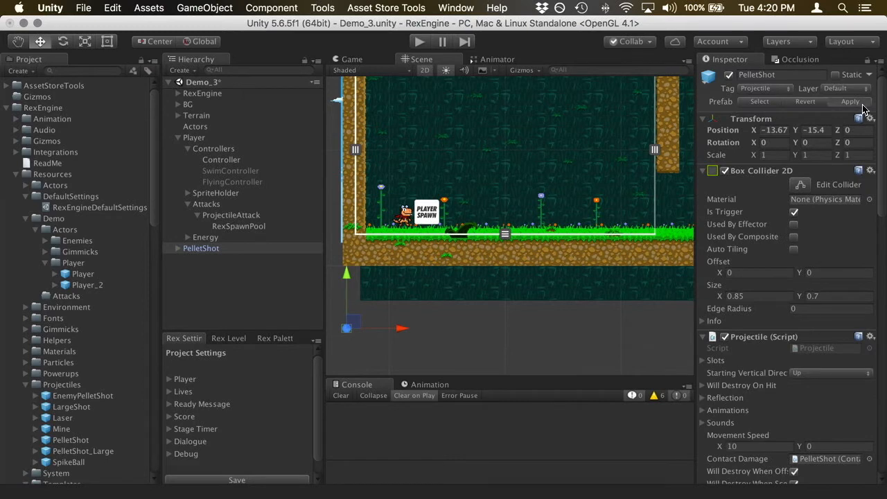
Playtest the aimable attack by firing downward in mid-air, to both sides and upward, and exit play mode
left_click(419, 43)
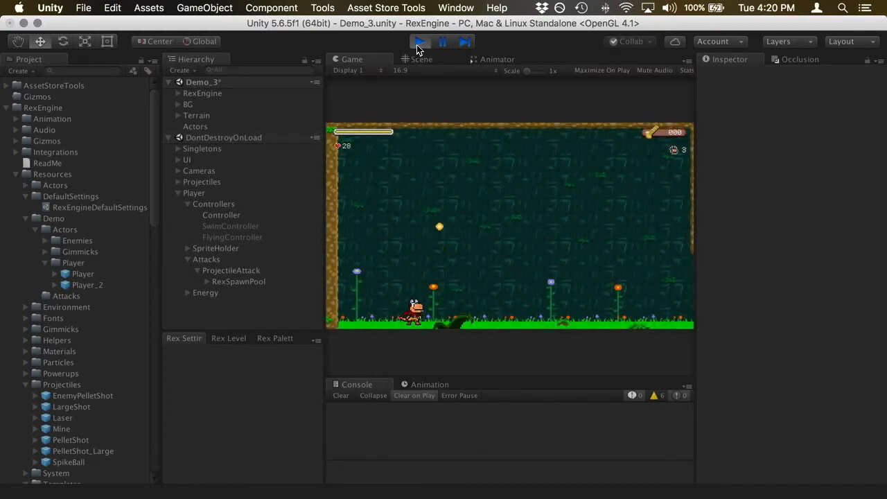
key("Right")
key("space")
key("Down")
key("x")
key("Left")
key("Left")
key("Right")
key("Left")
key("x")
key("Right")
key("Right")
key("space")
key("Down")
key("x")
key("Right")
key("Up")
key("x")
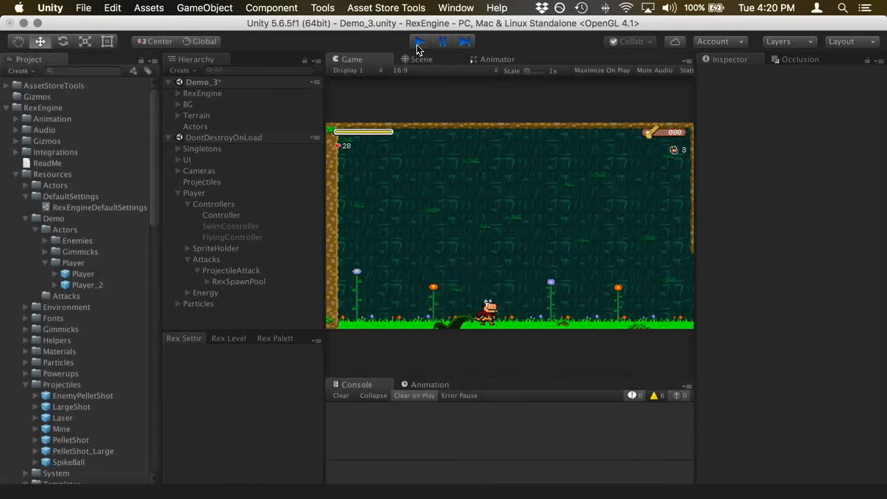
left_click(418, 45)
Disable Is Aimable in the ProjectileAttack's Projectile settings and open its Limit Instances value for editing
left_click(257, 249)
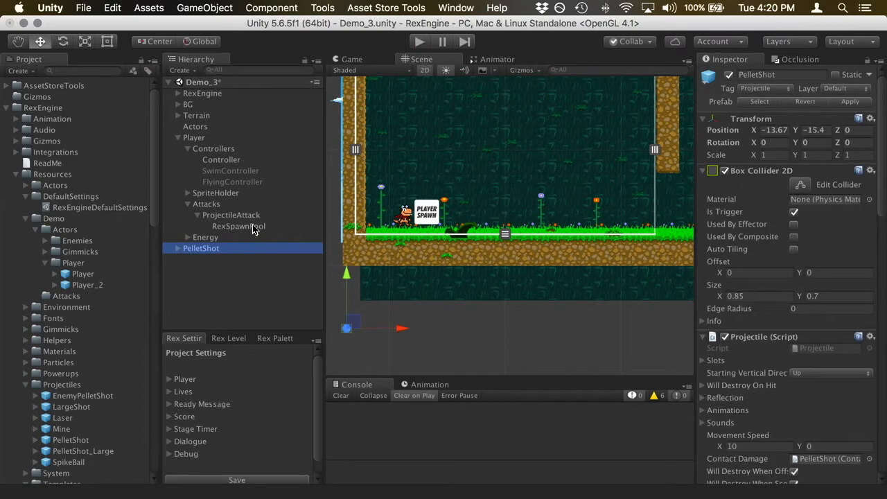
left_click(254, 228)
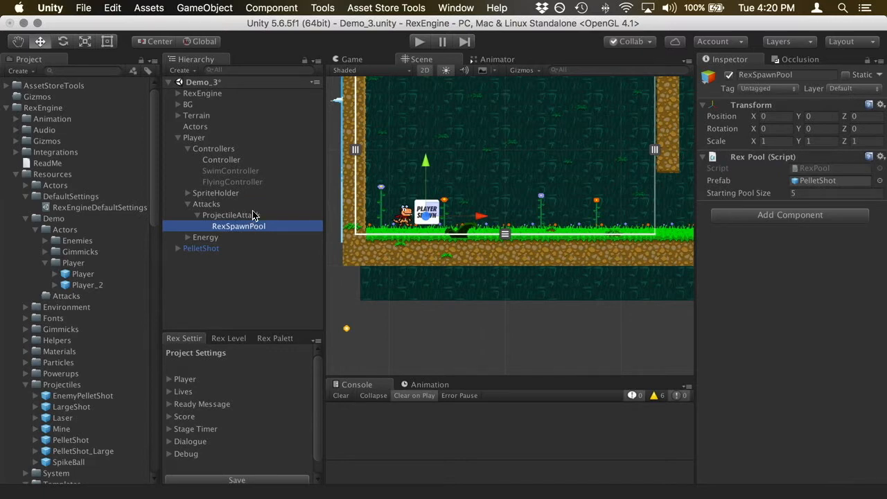
left_click(254, 215)
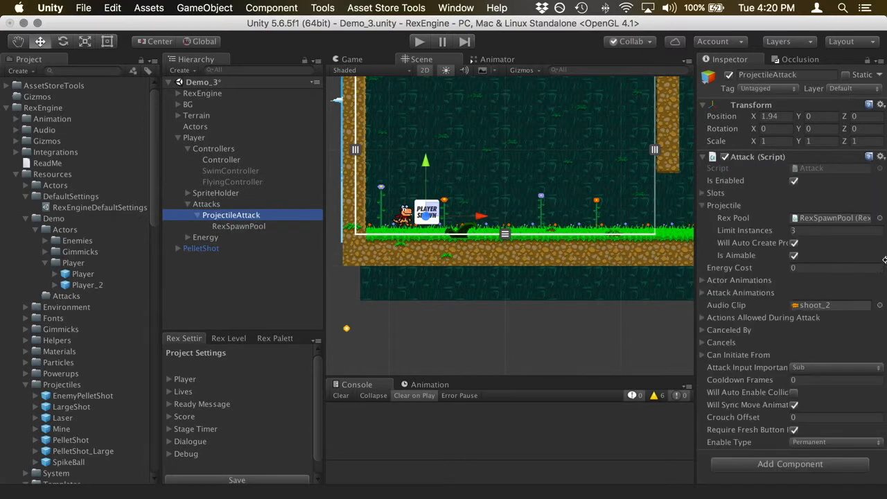
left_click(794, 256)
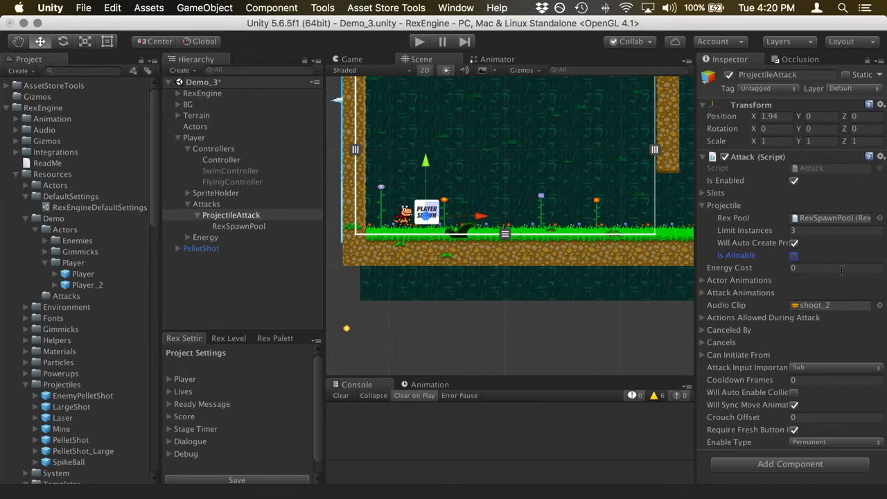
left_click(832, 232)
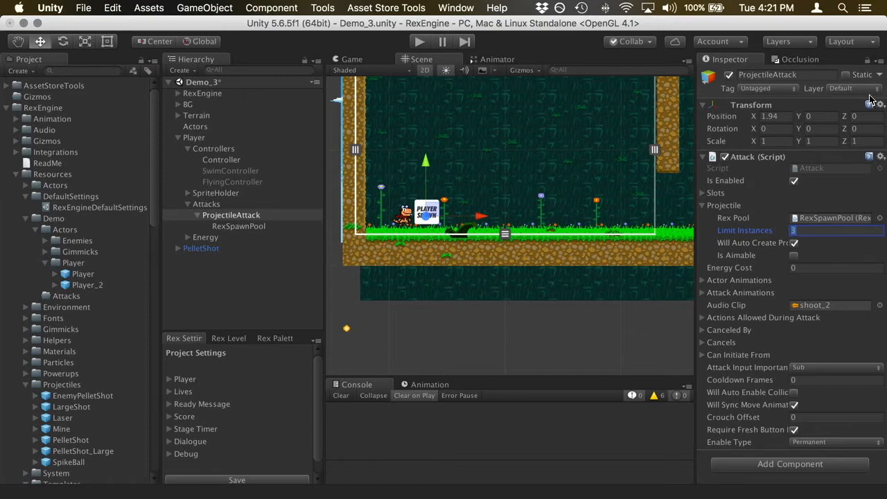
Playtest the non-aimable ProjectileAttack by firing repeated bursts of pellets with the three-instance limit, and exit play mode
left_click(418, 43)
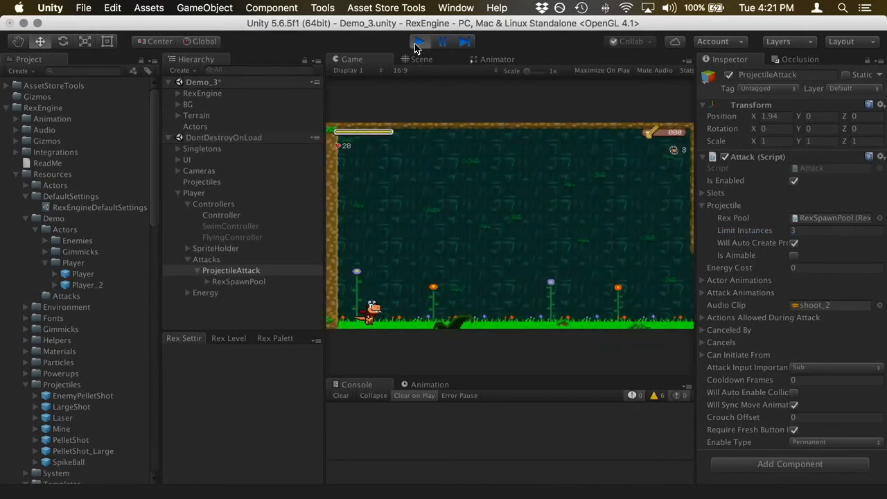
key("s")
key("s")
key("s")
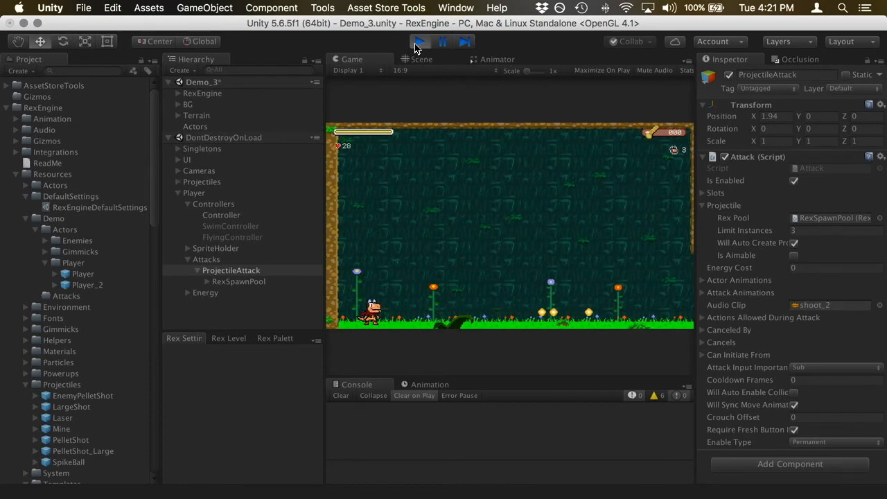
key("s")
key("s")
key("s")
key("x")
key("x")
key("x")
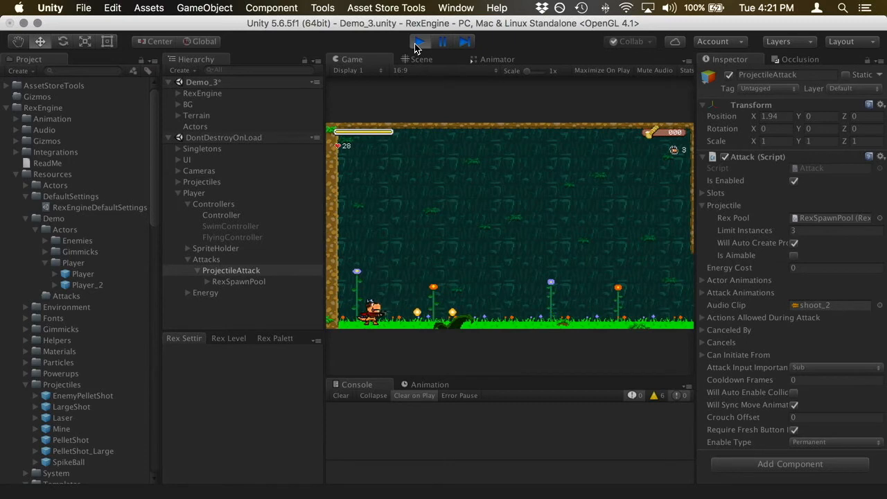
key("x")
key("x")
key("x")
left_click(417, 44)
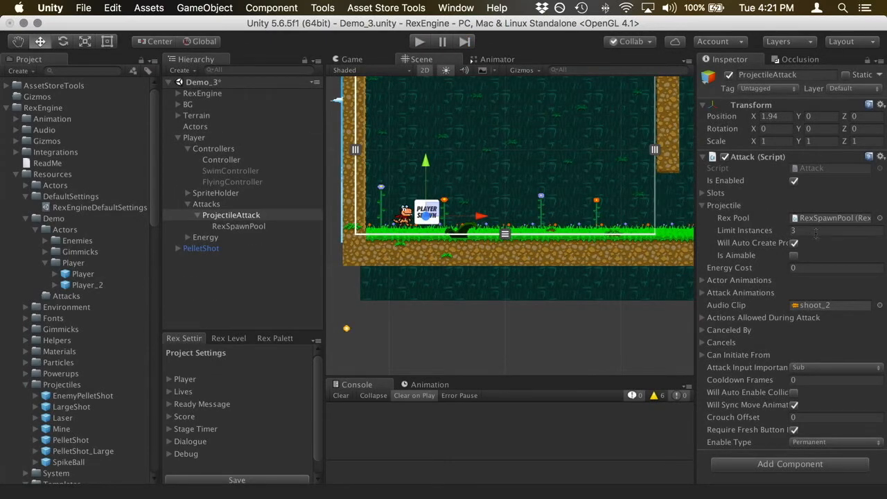
Set the ProjectileAttack's Limit Instances to 0 and playtest rapid firing before exiting play mode
left_click(817, 233)
double_click(816, 234)
type("0")
left_click(416, 43)
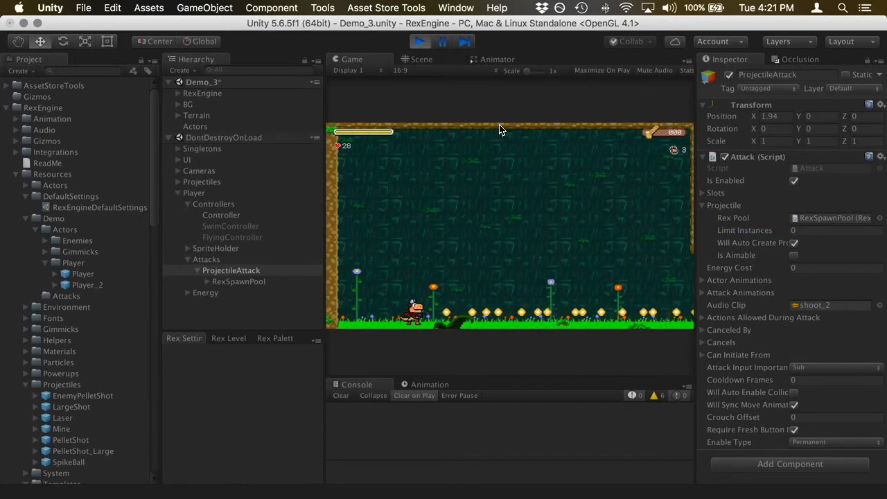
left_click(418, 43)
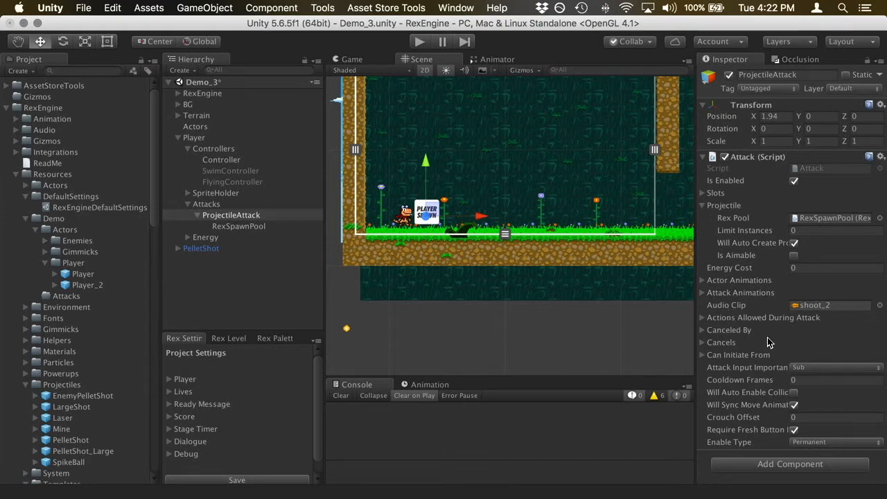
Set the ProjectileAttack's Cooldown Frames to 5 and disable Require Fresh Button Press
left_click(253, 216)
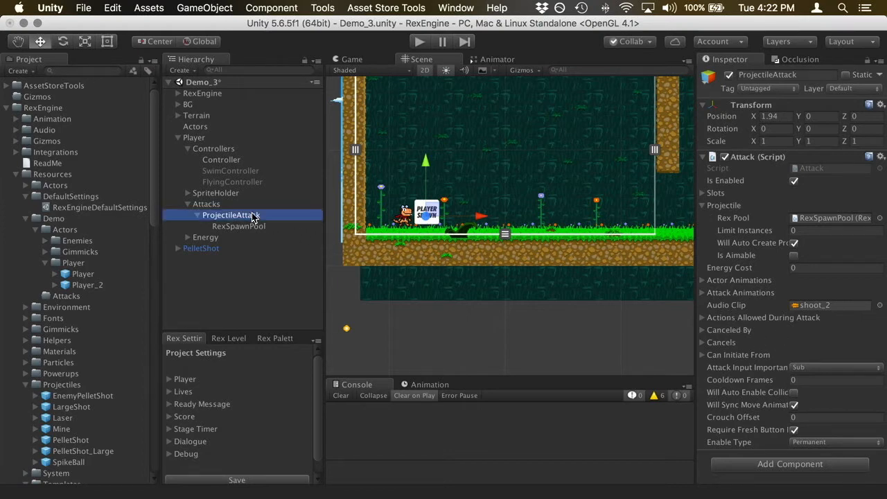
left_click(225, 248)
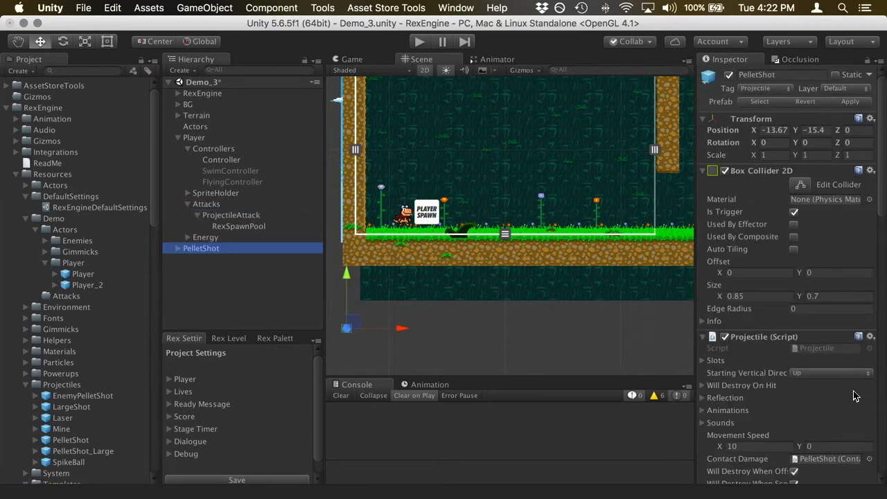
scroll(832, 391, "down", 5)
scroll(831, 390, "down", 10)
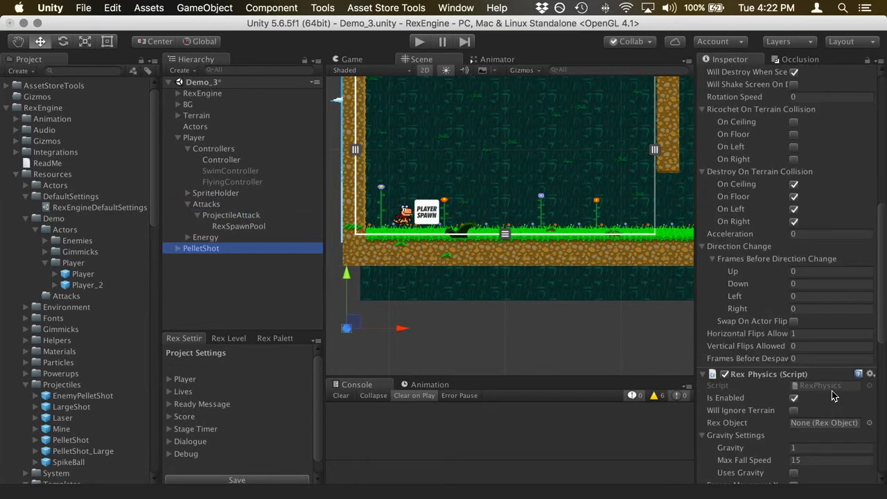
scroll(831, 394, "down", 3)
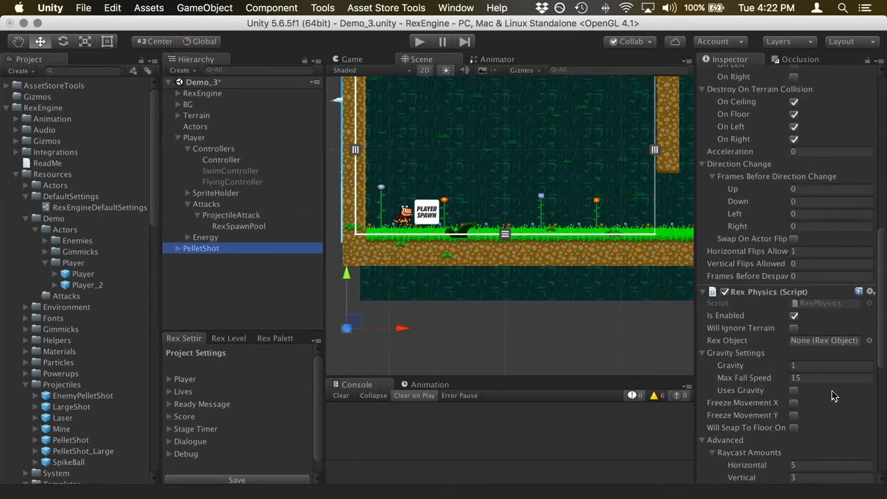
left_click(223, 215)
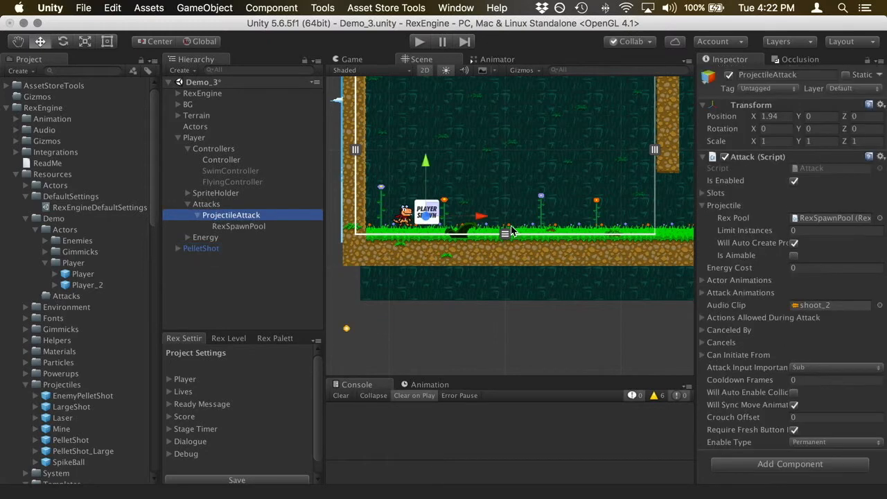
left_click(797, 380)
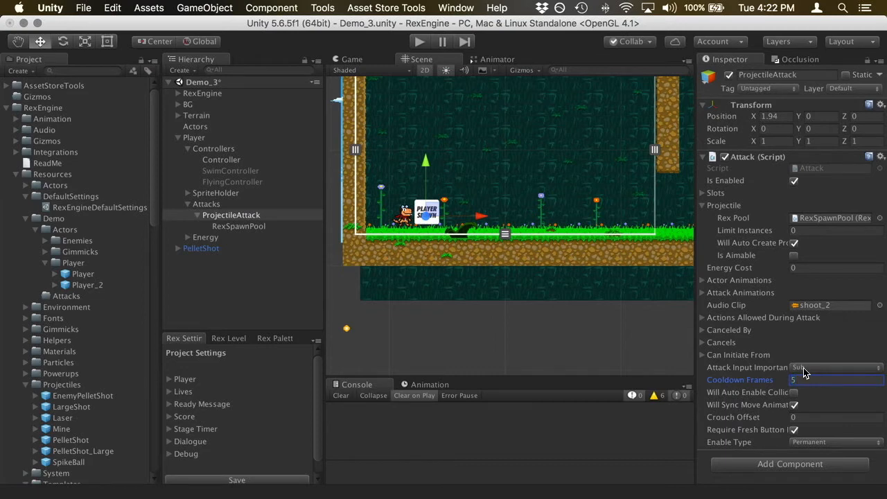
type("5")
left_click_drag(696, 430, 546, 429)
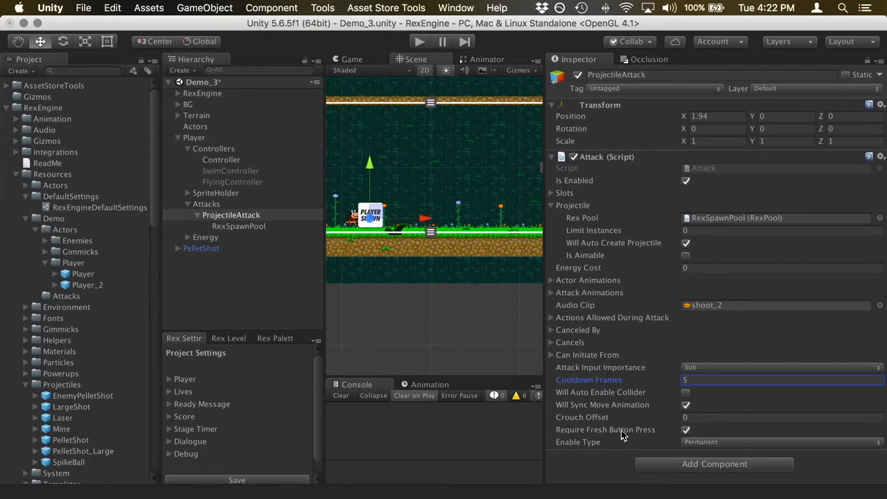
left_click(687, 431)
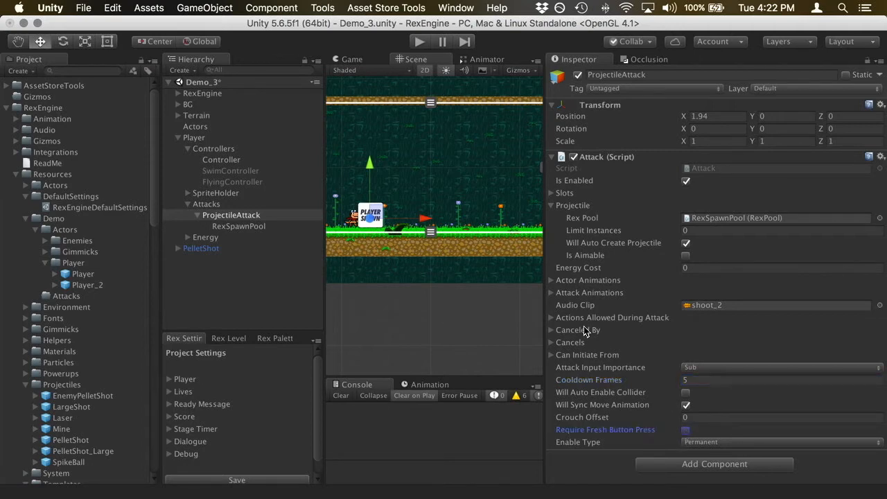
Widen the scene and game view, playtest continuous pellet firing across the level from beside its starting wall, and exit play mode
left_click_drag(545, 303, 694, 320)
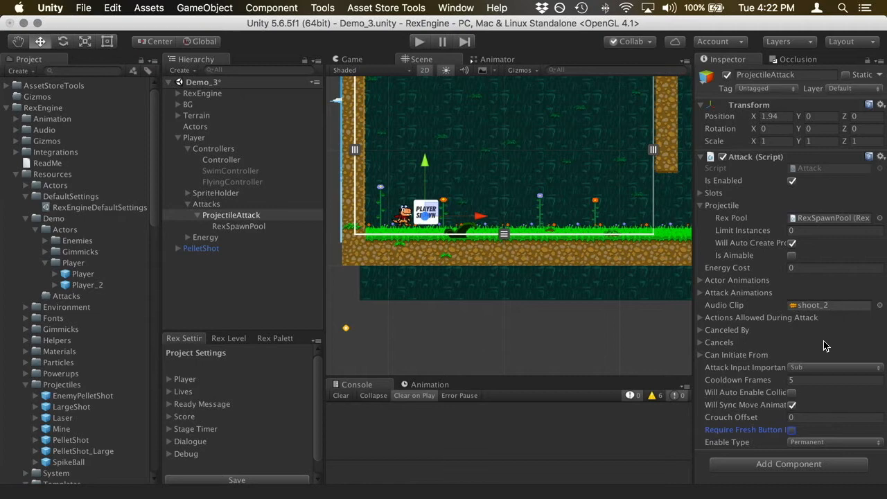
left_click(418, 42)
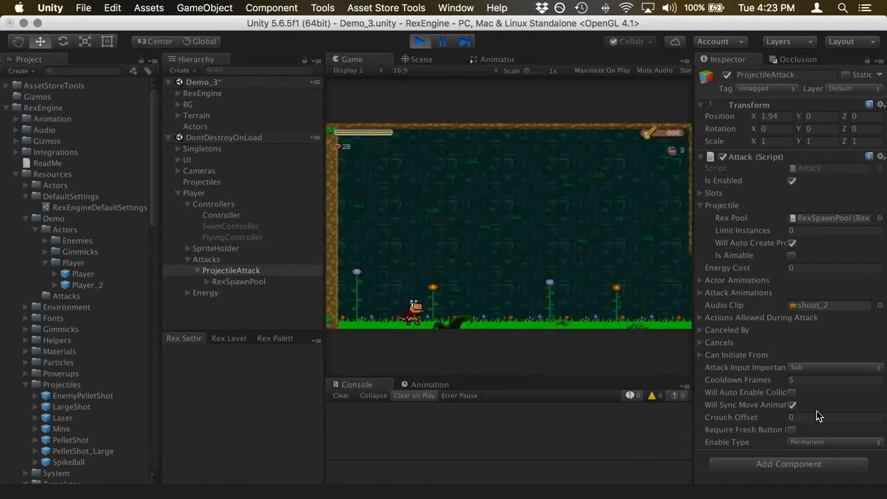
key("Left")
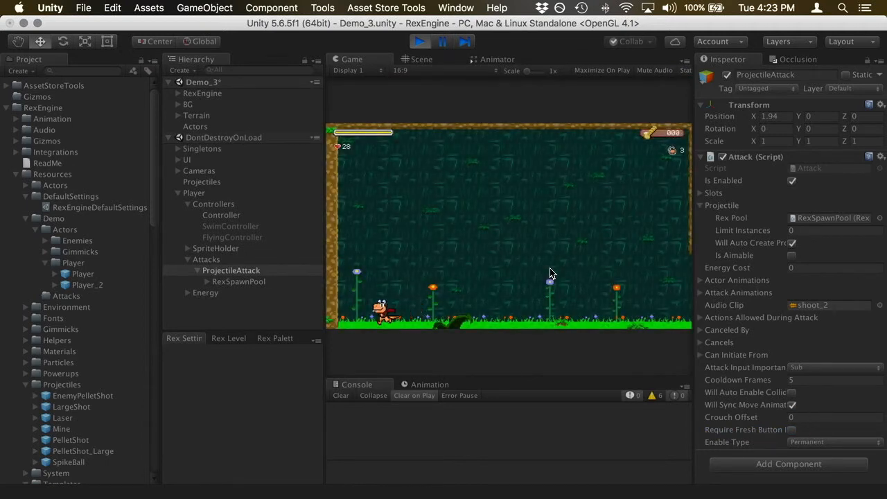
key("Right")
key("x")
key("x")
key("x")
key("x")
key("x")
key("x")
key("x")
key("x")
key("x")
key("x")
key("x")
key("x")
key("x")
key("x")
key("x")
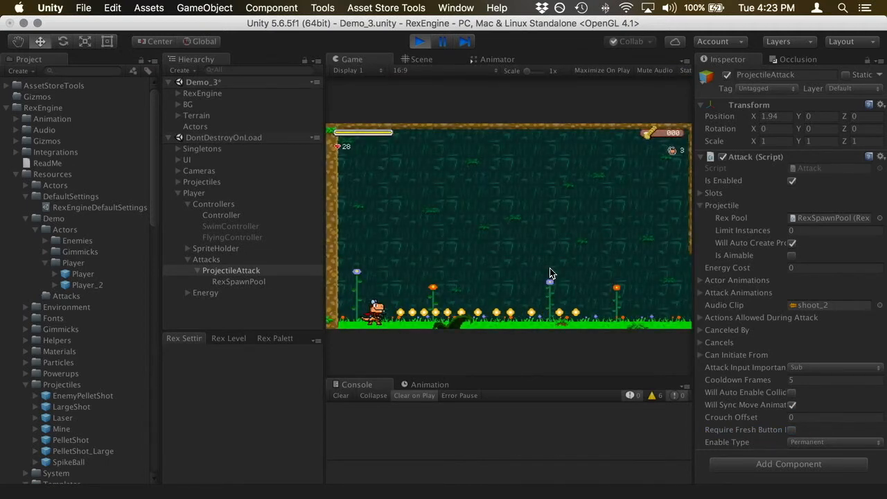
key("x")
key("x")
key("x")
key("x")
key("x")
key("x")
key("x")
key("x")
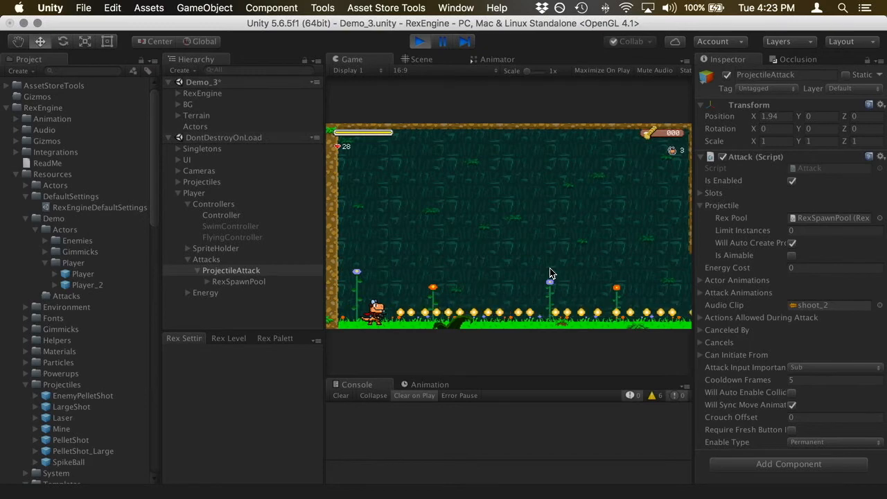
key("x")
key("x")
key("x")
key("x")
key("x")
key("x")
key("x")
key("x")
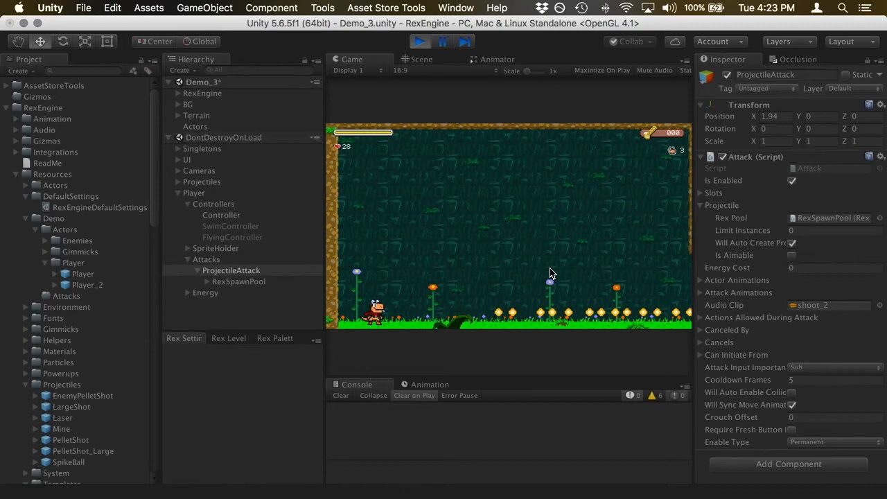
left_click(422, 40)
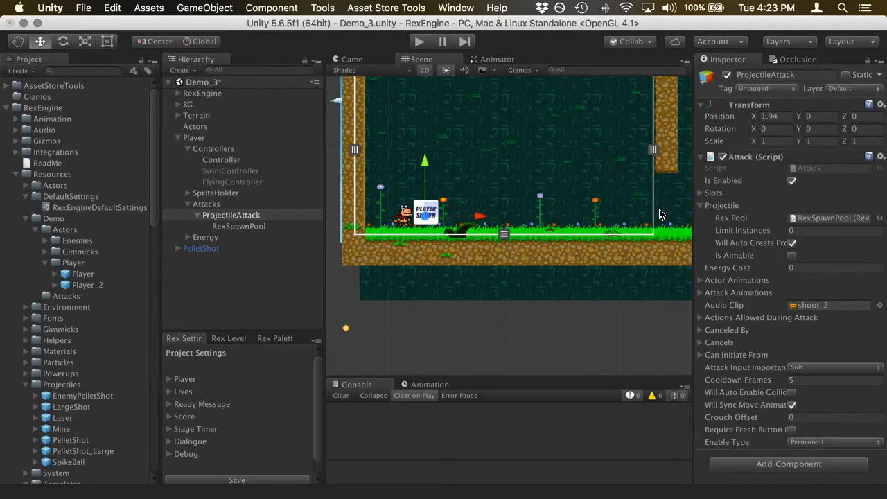
Enable Ricochet On Terrain Collision for On Ceiling and On Floor on the PelletShot projectile
left_click(233, 250)
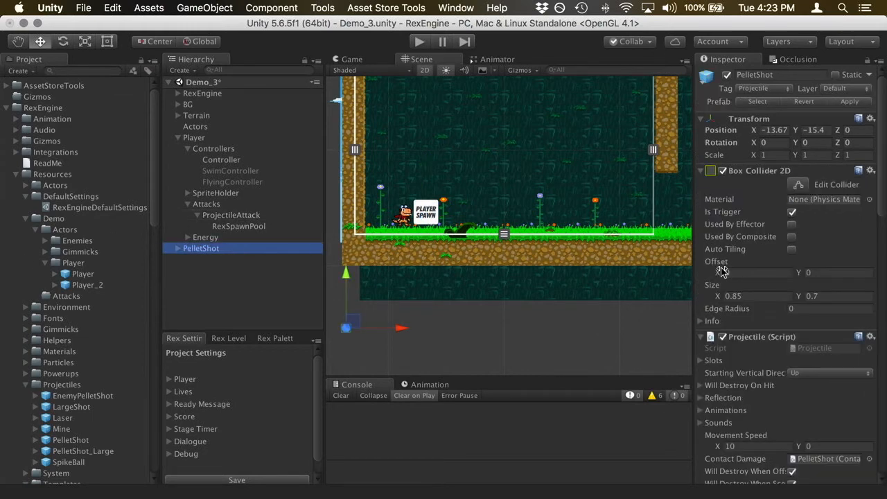
scroll(713, 248, "down", 2)
scroll(712, 247, "down", 1)
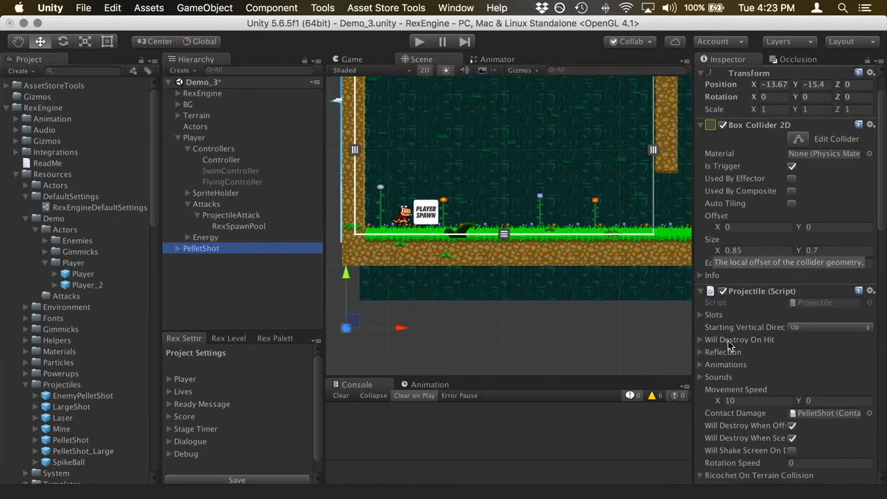
scroll(729, 350, "down", 1)
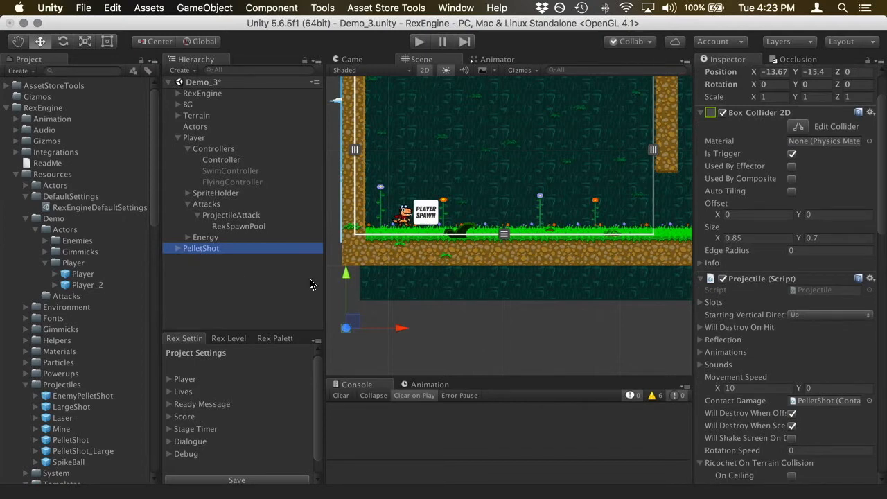
scroll(732, 362, "down", 2)
scroll(731, 362, "down", 15)
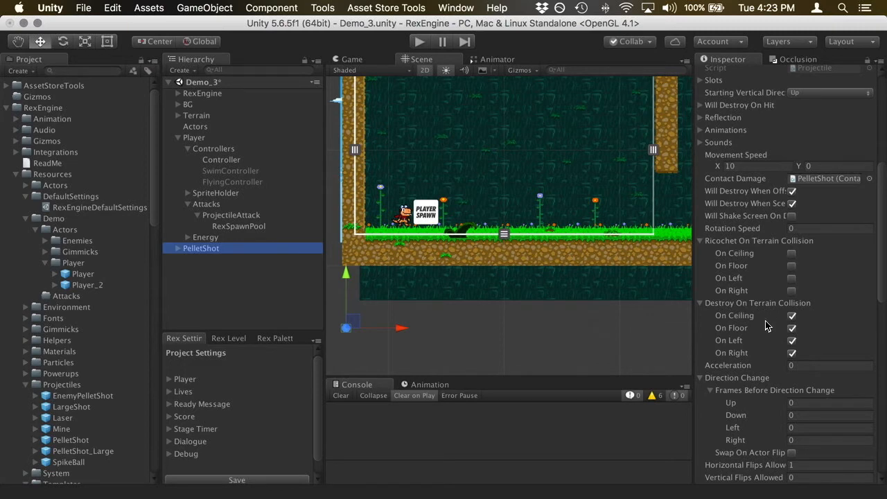
left_click(792, 254)
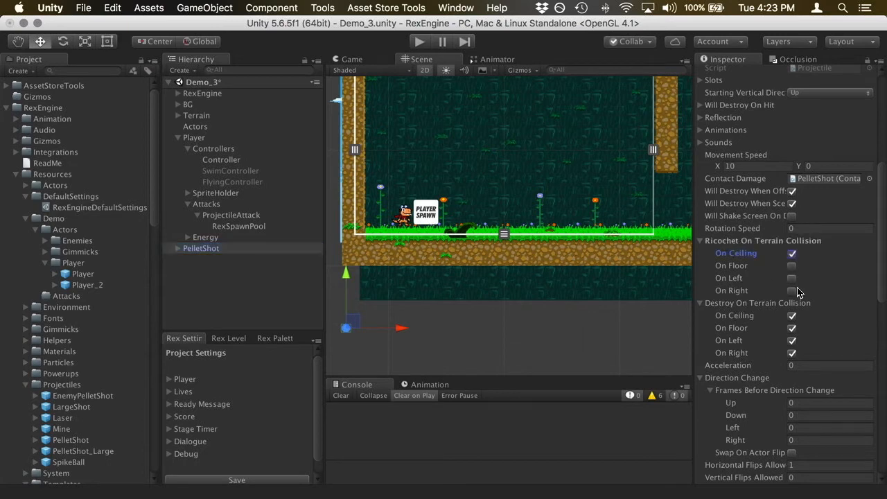
left_click(793, 267)
Set PelletShot's Frames Before Direction Change to 20 for Up and its Horizontal Flips Allowed to 0
scroll(820, 307, "down", 5)
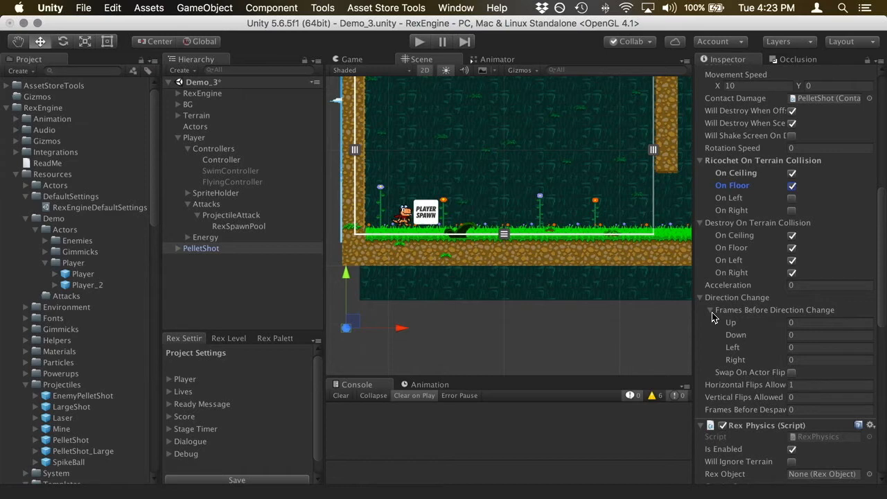
left_click(858, 321)
type("2")
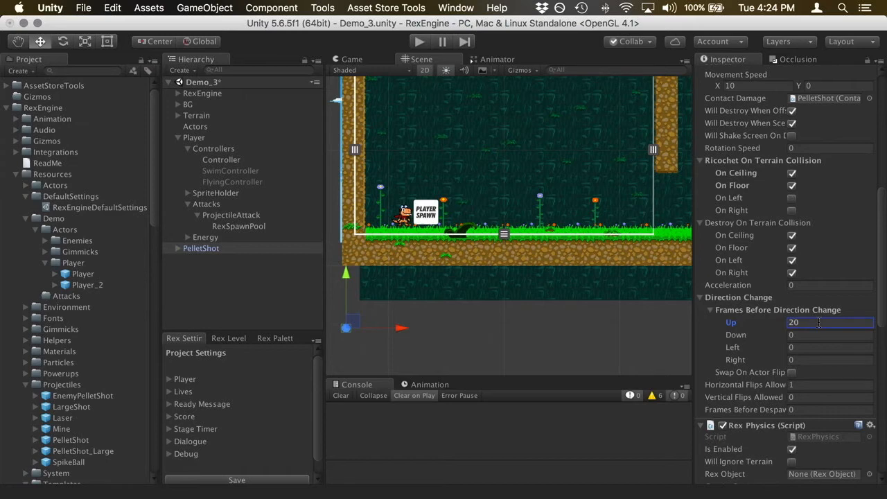
left_click(806, 385)
type("0")
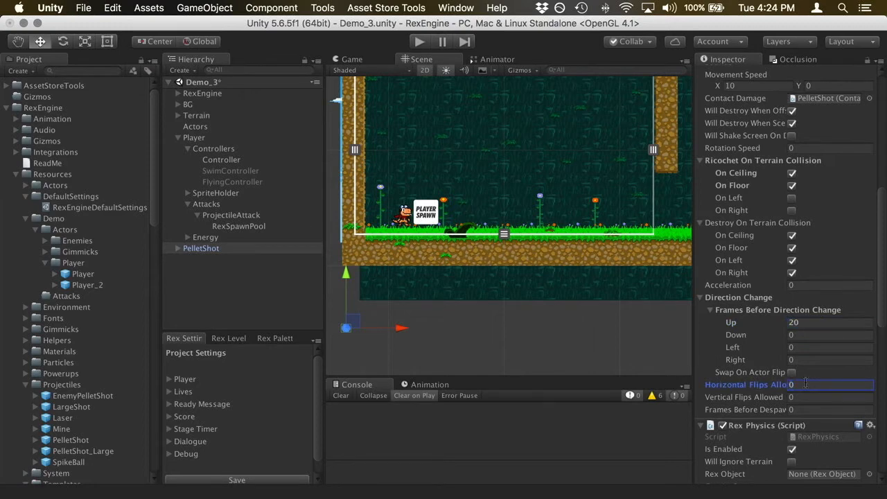
Set PelletShot's Starting Vertical Direction to Down and Movement Speed to X 5, Y 10, and apply the changes to the prefab
scroll(804, 296, "up", 10)
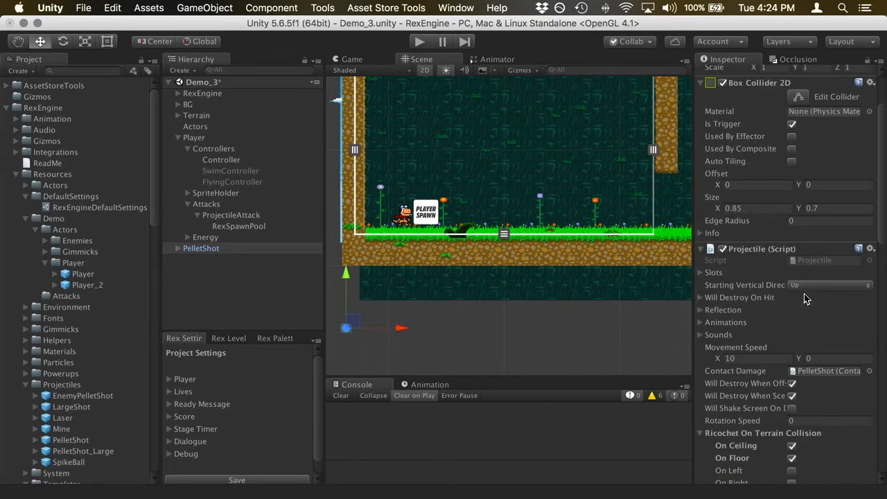
left_click(802, 287)
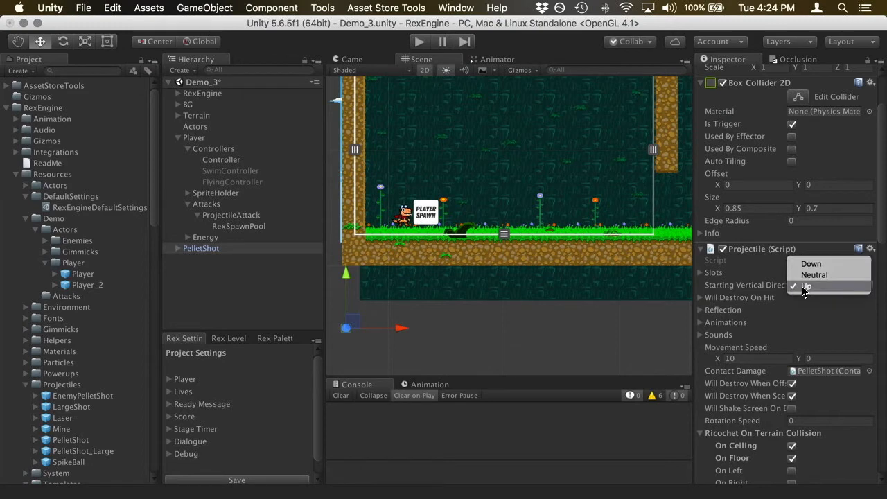
left_click(807, 266)
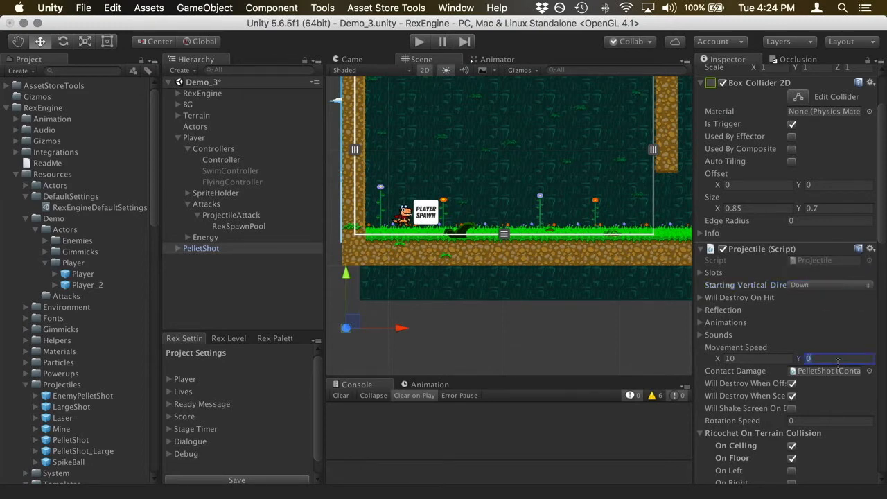
left_click(731, 359)
type("5")
left_click(816, 357)
type("10")
scroll(822, 149, "up", 3)
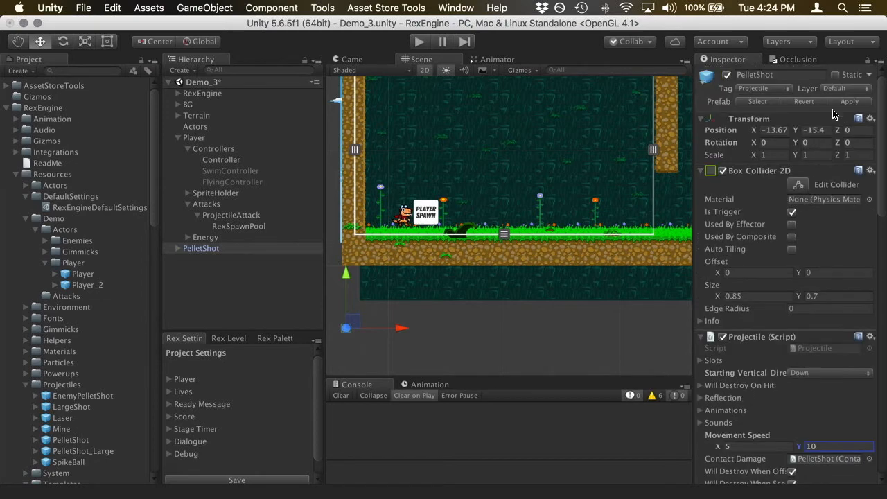
left_click(842, 102)
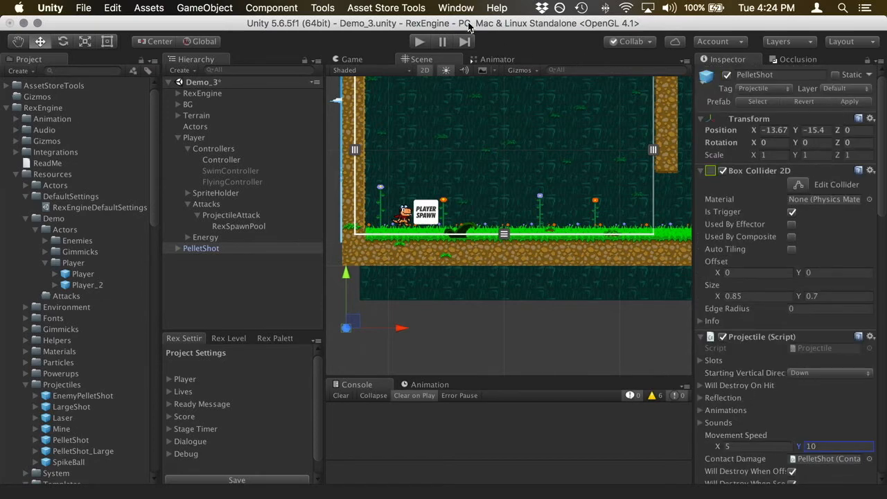
Playtest the ricocheting PelletShot with the player near the starting wall and exit play mode
left_click(418, 43)
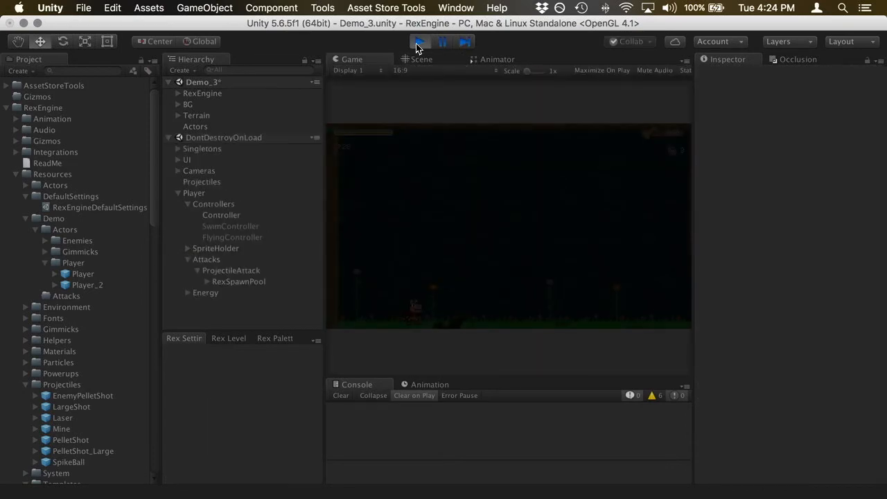
key("Left")
key("Right")
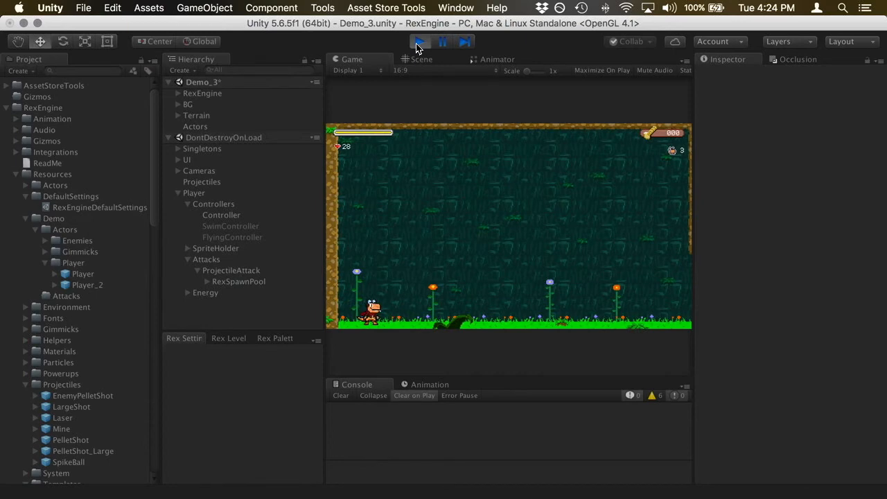
left_click(418, 43)
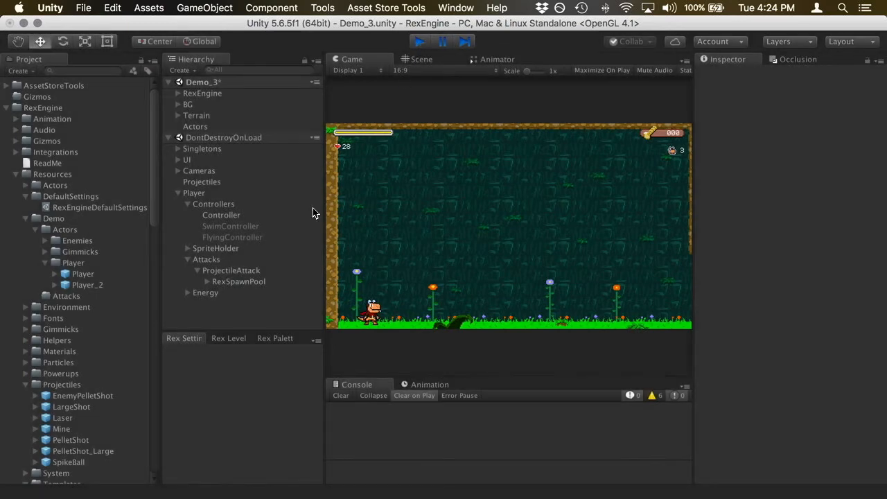
Disable Destroy On Terrain Collision for On Ceiling and On Floor in the PelletShot prefab and playtest a shot before exiting play mode
left_click(248, 248)
scroll(776, 277, "down", 10)
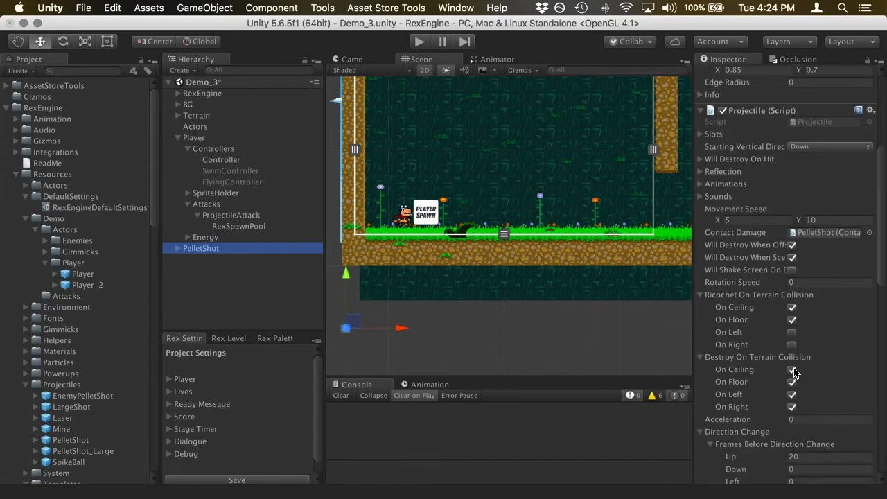
left_click(791, 370)
left_click(792, 383)
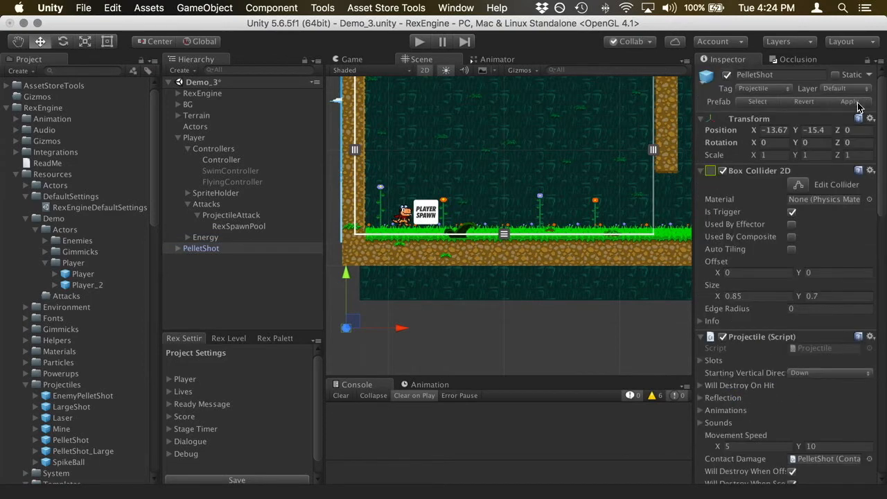
left_click(421, 43)
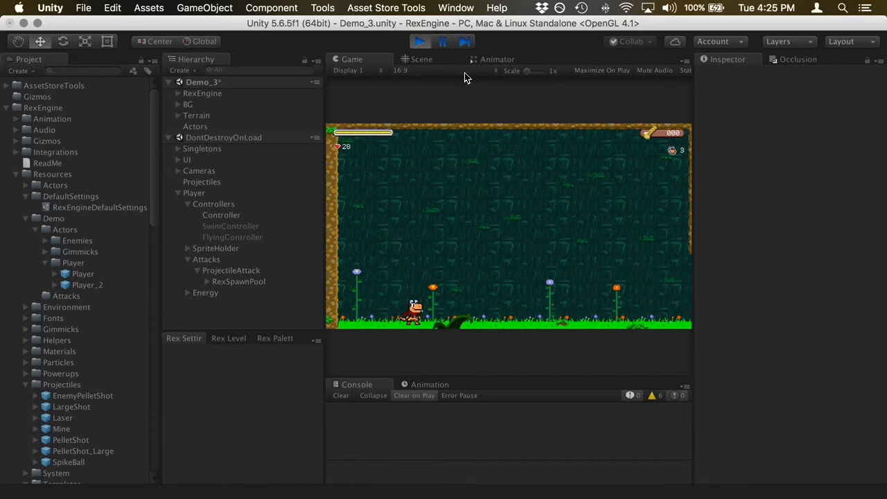
key("x")
left_click(415, 43)
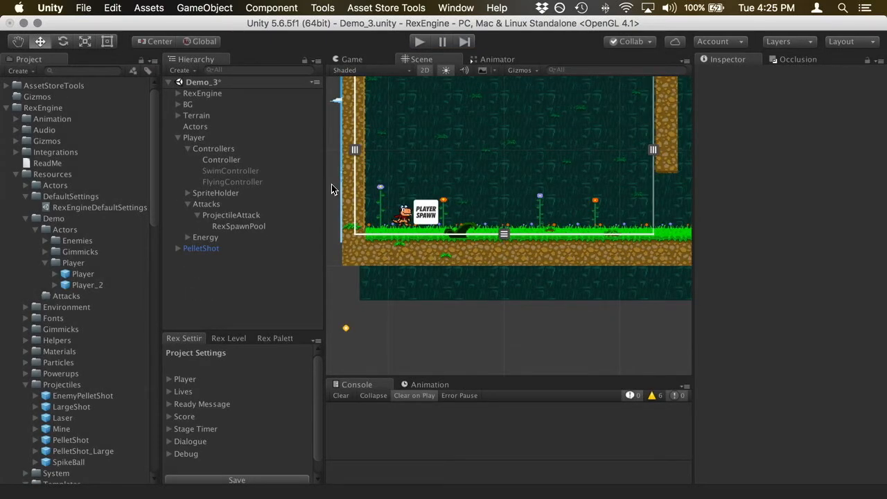
Set the PelletShot prefab's Up frames before direction change to 10 and playtest the bouncing shot before exiting play mode
left_click(208, 248)
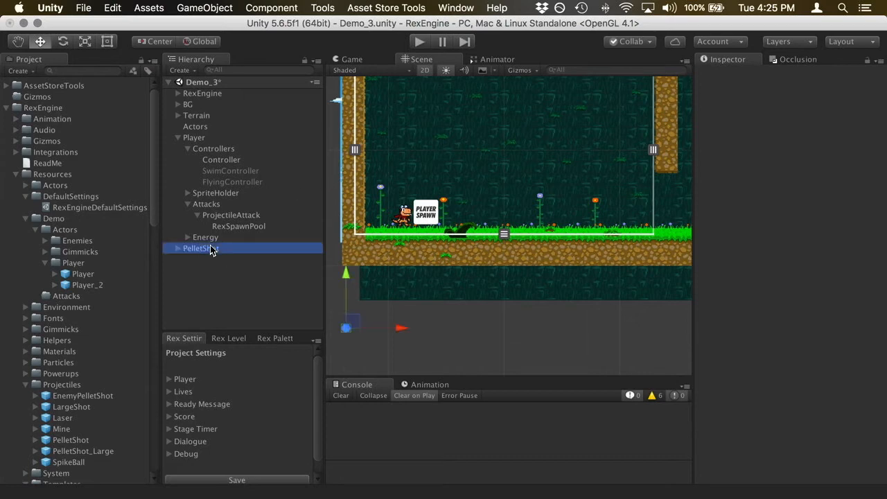
scroll(794, 360, "down", 5)
scroll(794, 361, "down", 5)
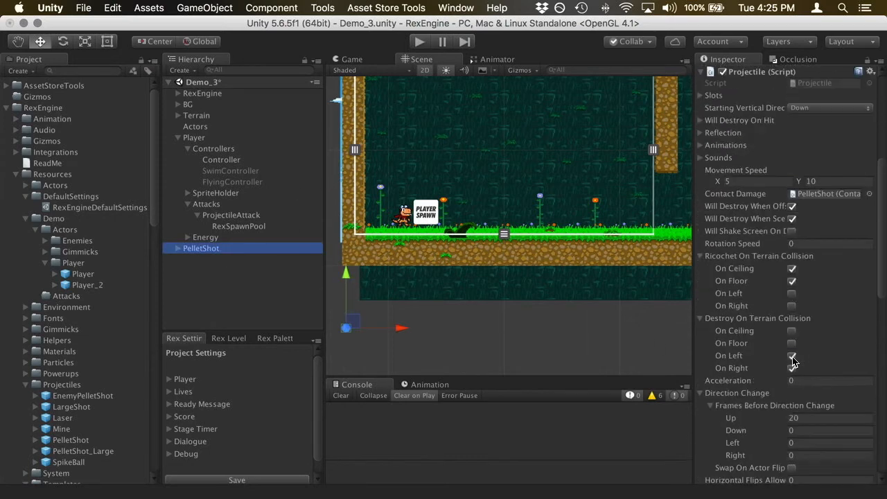
left_click(811, 386)
type("10")
scroll(812, 385, "up", 9)
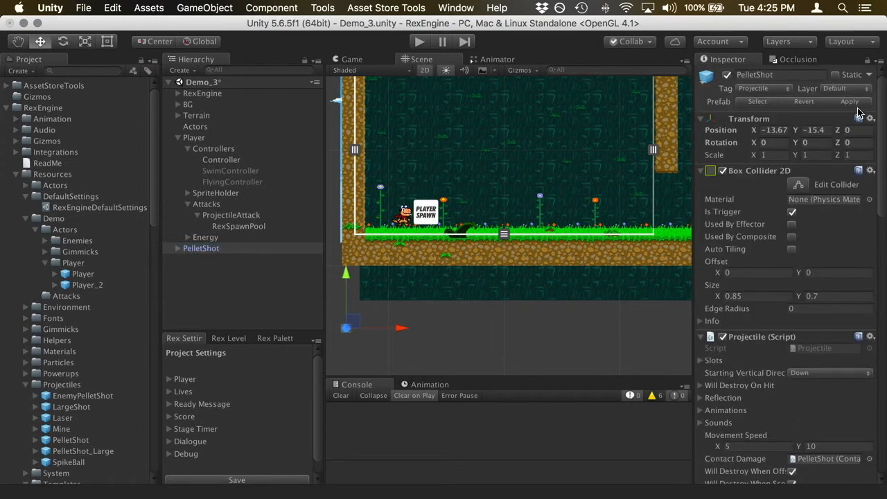
left_click(420, 42)
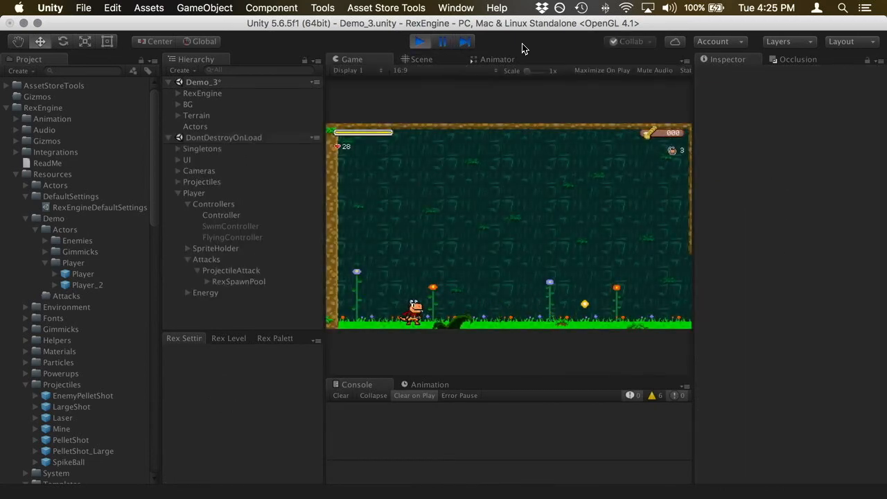
left_click(419, 41)
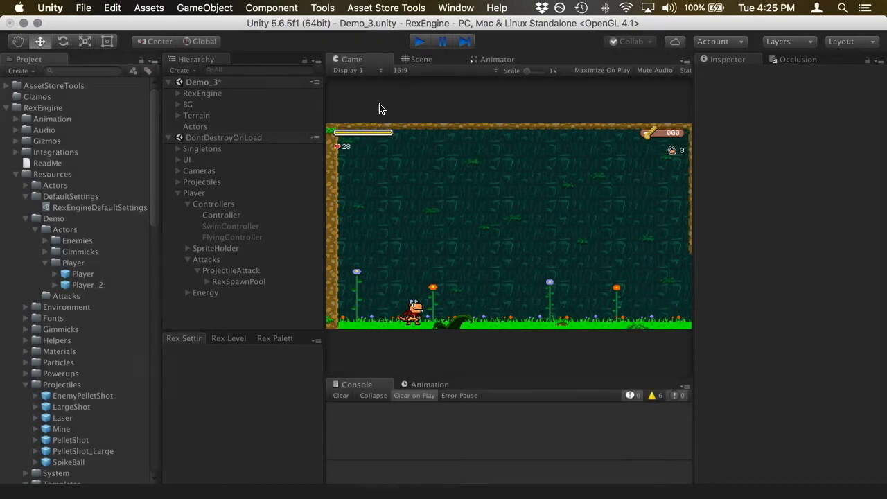
Set PelletShot's Movement Speed to X 10, Y 6 and apply the change to the prefab
left_click(205, 248)
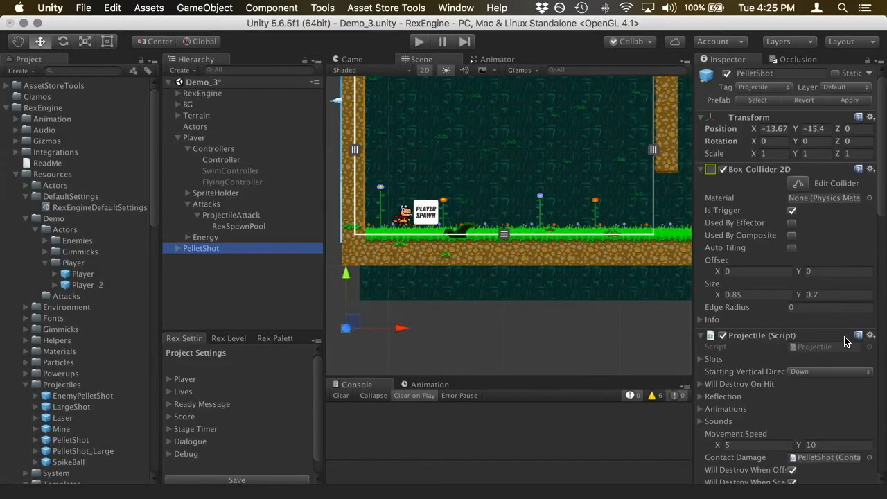
left_click(826, 444)
type("6")
left_click(776, 446)
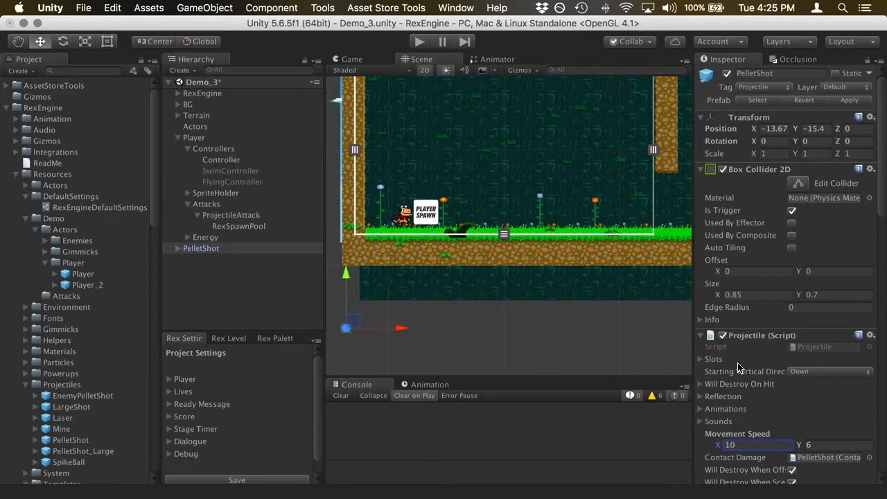
scroll(740, 363, "up", 1)
left_click(866, 101)
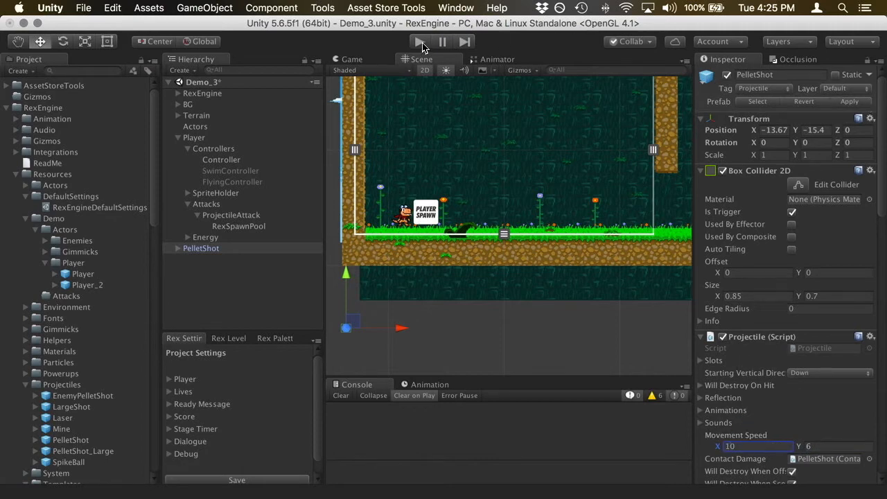
Playtest the bouncing PelletShot by firing shots across the room and exit play mode
left_click(420, 43)
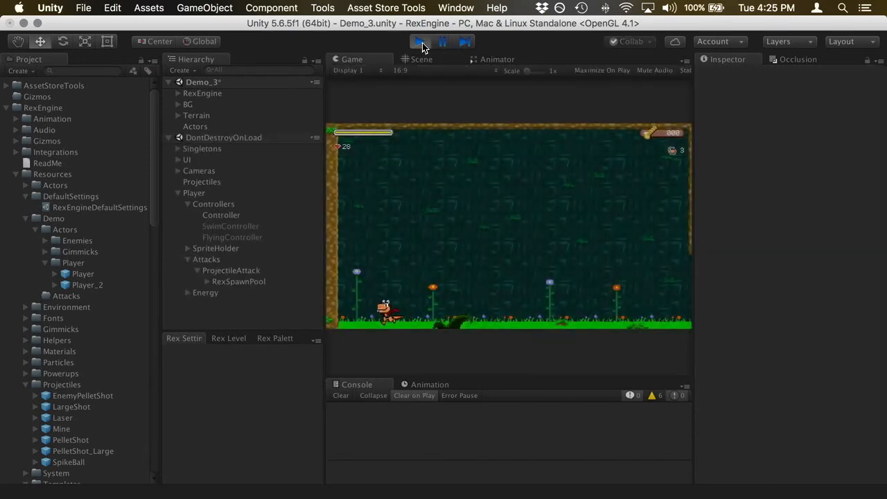
key("x")
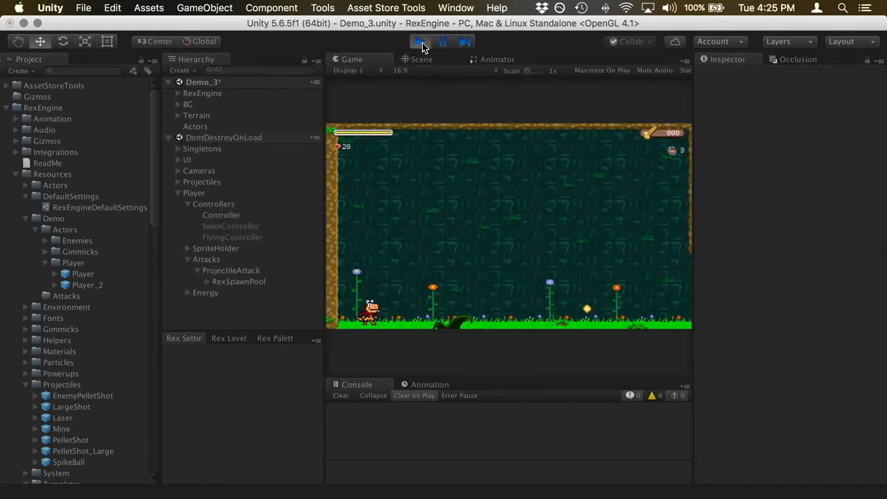
key("x")
left_click(420, 41)
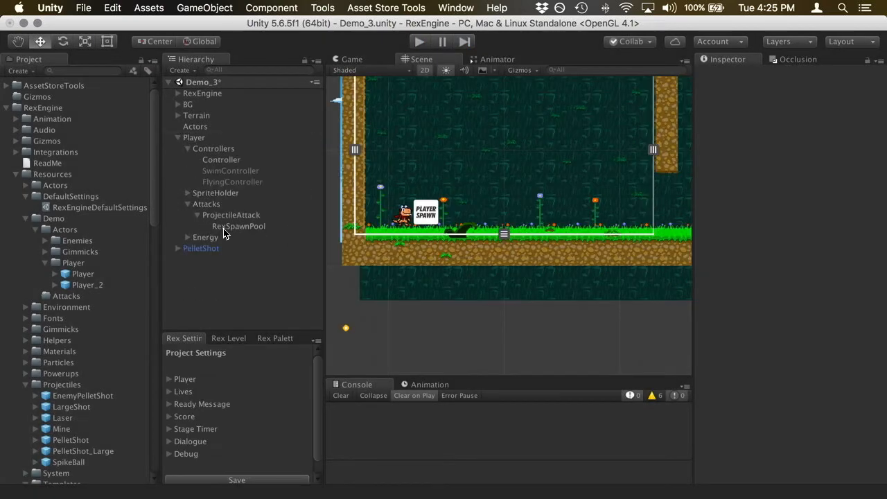
Set PelletShot's projectile Acceleration to 0.25 and apply the change to the prefab
left_click(201, 249)
scroll(791, 378, "down", 5)
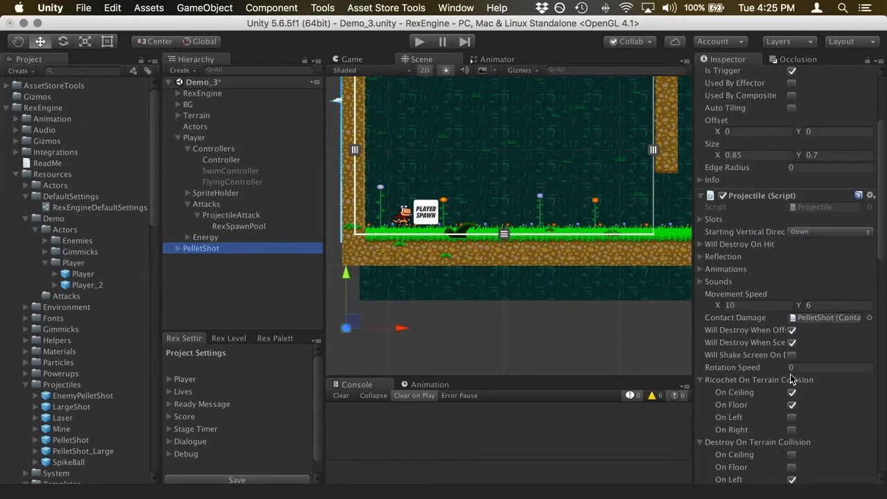
scroll(791, 378, "down", 3)
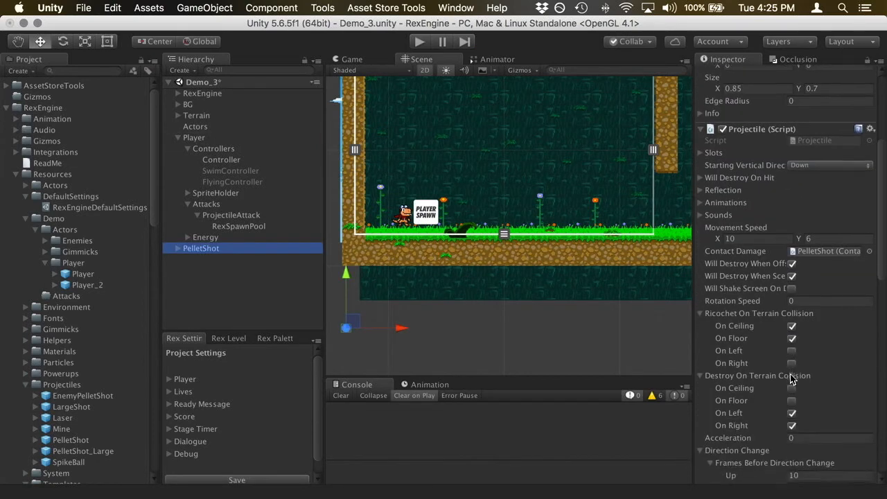
scroll(791, 379, "down", 5)
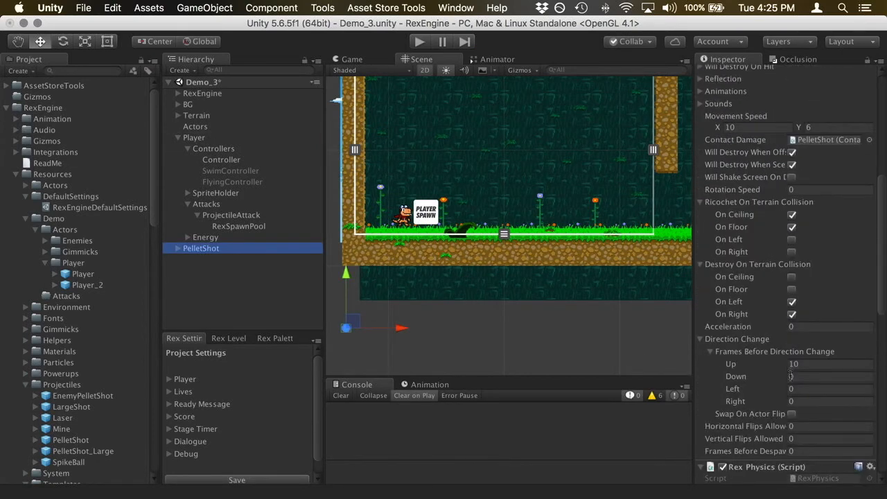
left_click(793, 326)
type("0.25")
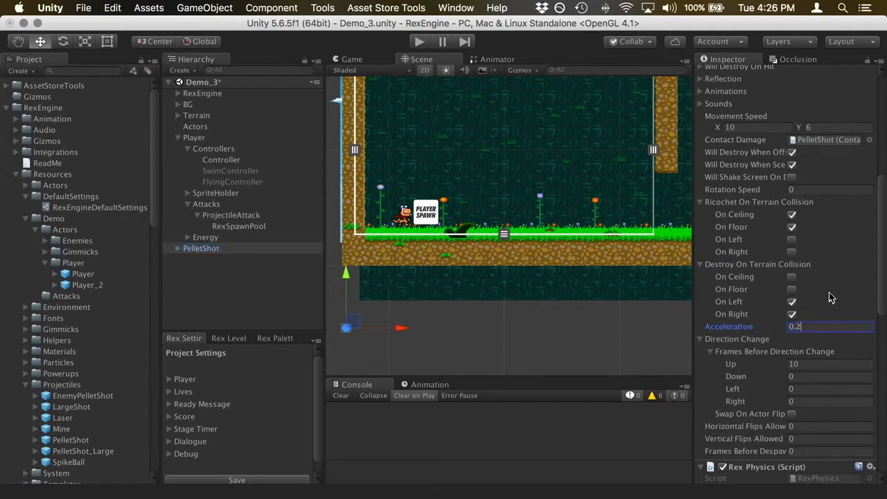
scroll(828, 292, "up", 15)
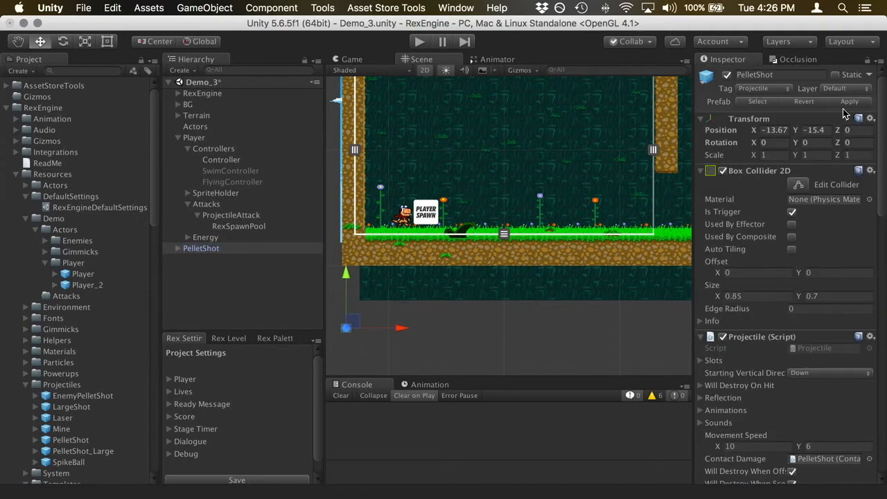
Playtest the accelerating PelletShot with several shots and exit play mode
left_click(420, 42)
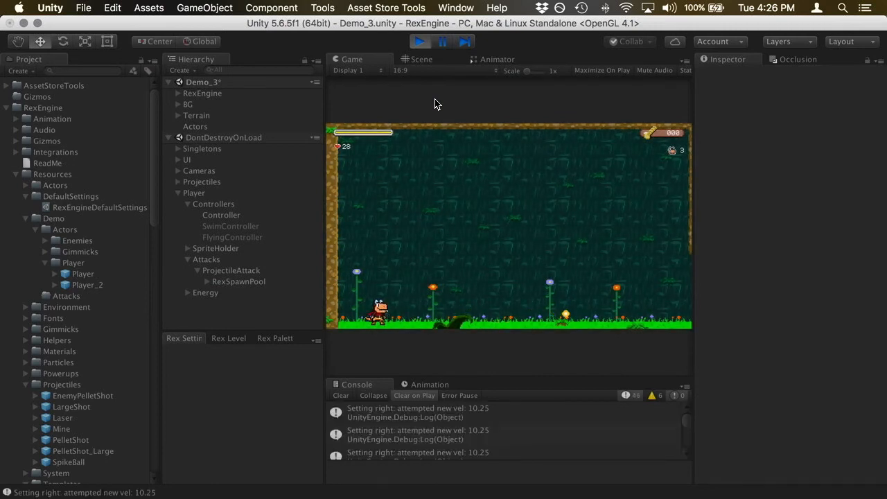
key("x")
key("x")
left_click(418, 45)
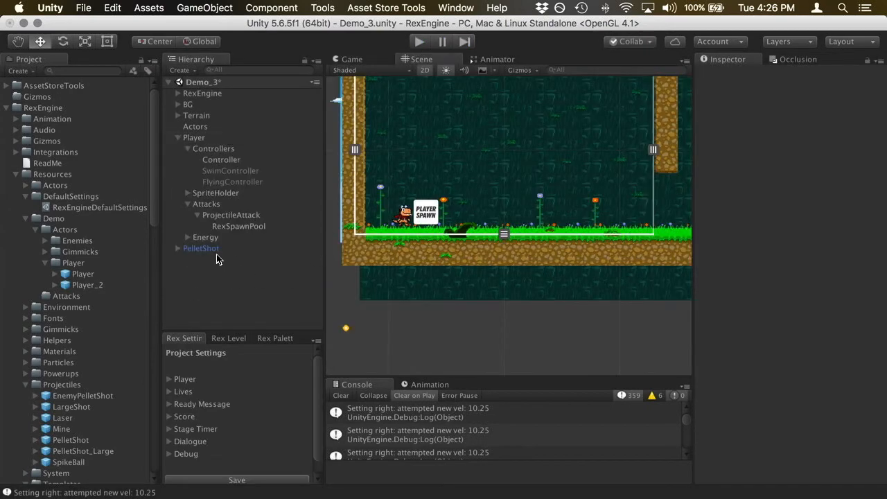
Set PelletShot's Acceleration to 0 and enable Ricochet On Terrain Collision for On Left and On Right
left_click(216, 251)
scroll(797, 392, "down", 12)
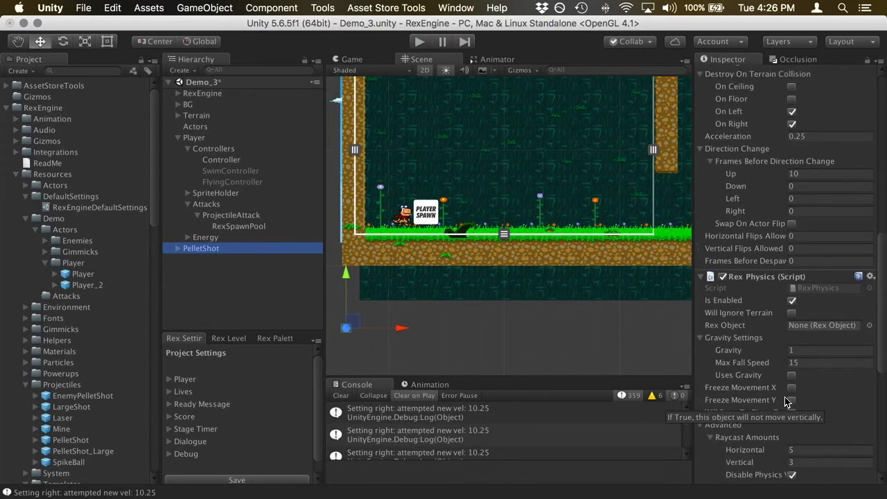
scroll(787, 402, "up", 5)
left_click(815, 277)
type("0")
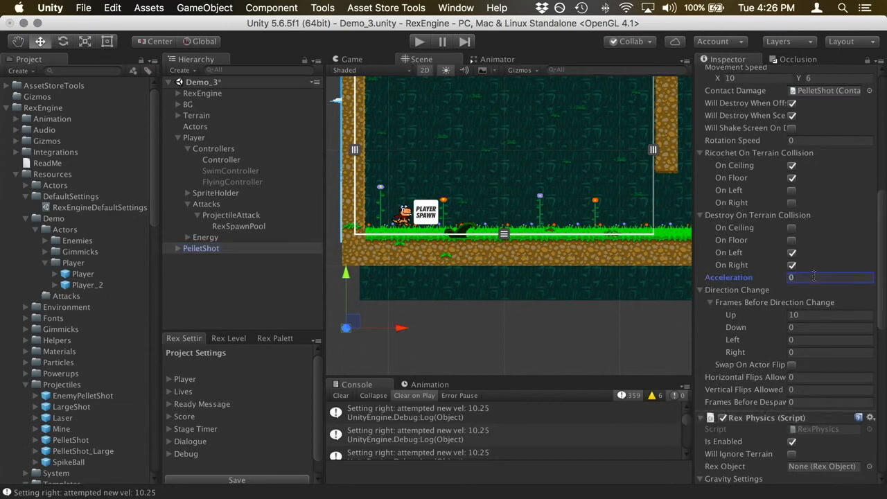
left_click(792, 191)
left_click(792, 202)
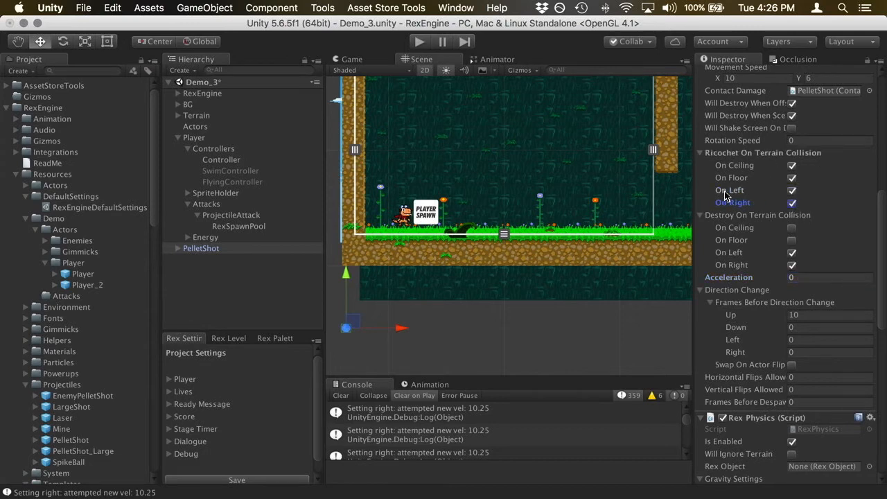
Set PelletShot's Movement Speed Y to 10 and Starting Vertical Direction to Up, applying them to the prefab before a brief play mode run
scroll(776, 216, "up", 2)
left_click(808, 108)
type("10")
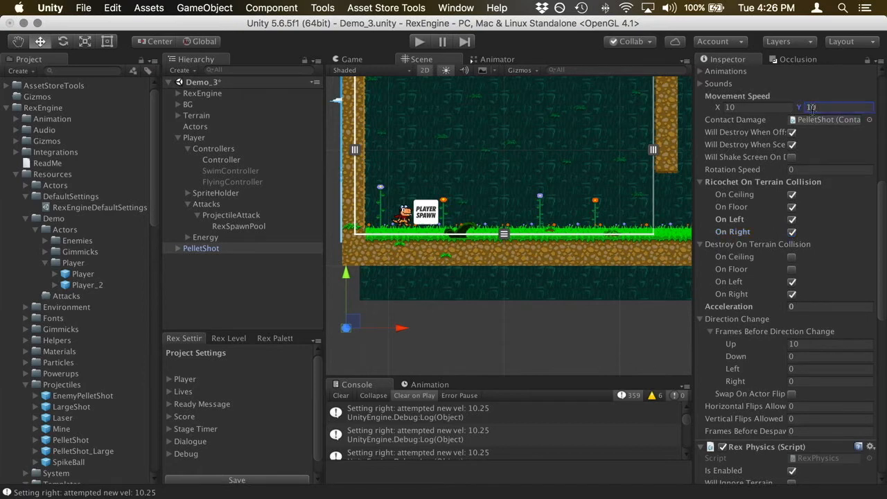
scroll(814, 112, "up", 8)
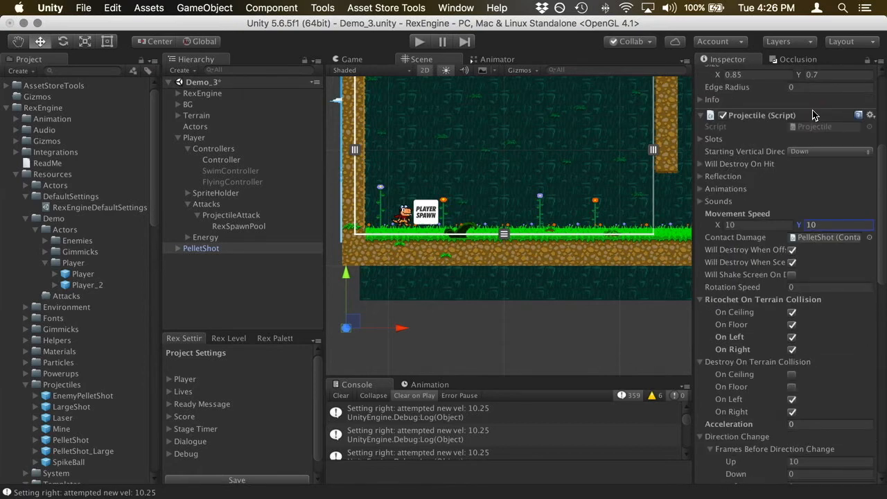
left_click(810, 150)
left_click(804, 175)
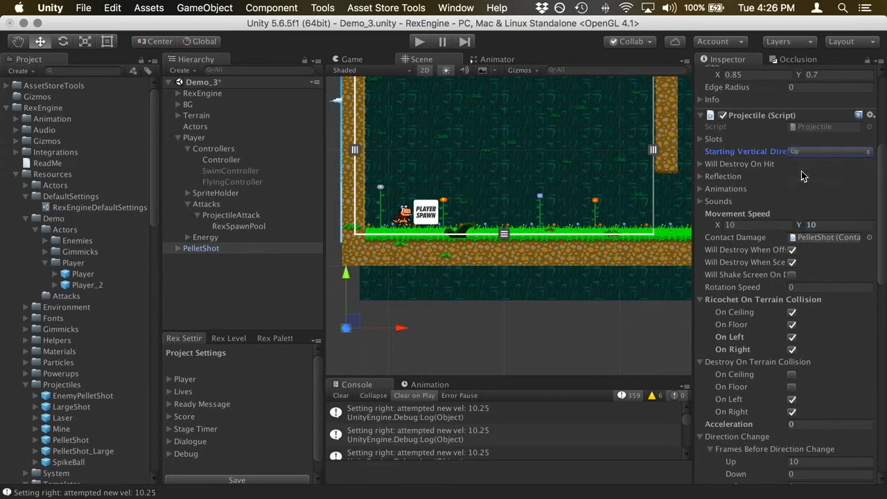
scroll(817, 145, "up", 15)
left_click(841, 102)
left_click(418, 43)
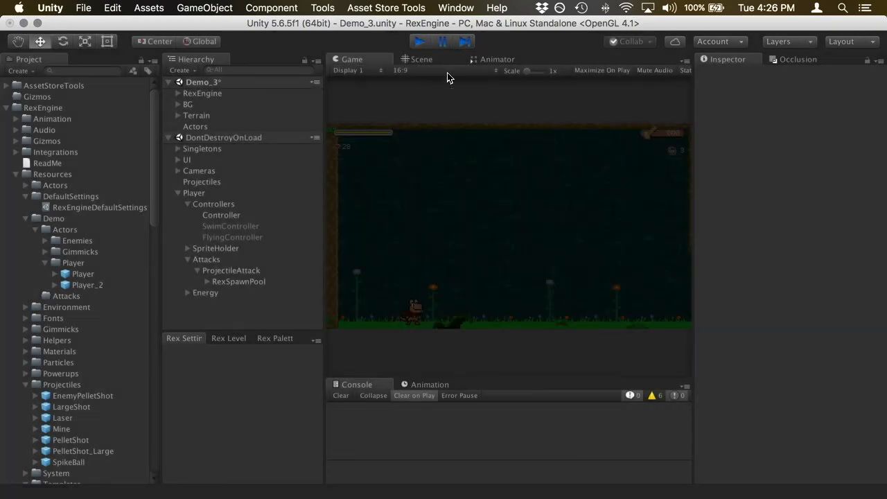
left_click(418, 42)
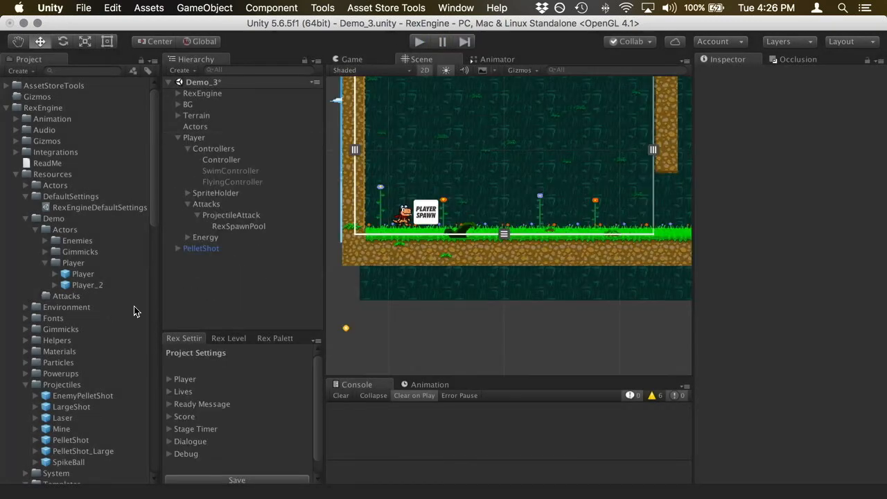
Set PelletShot's Up frames before direction change to 0 and apply the change to the prefab
left_click(251, 248)
scroll(812, 337, "down", 10)
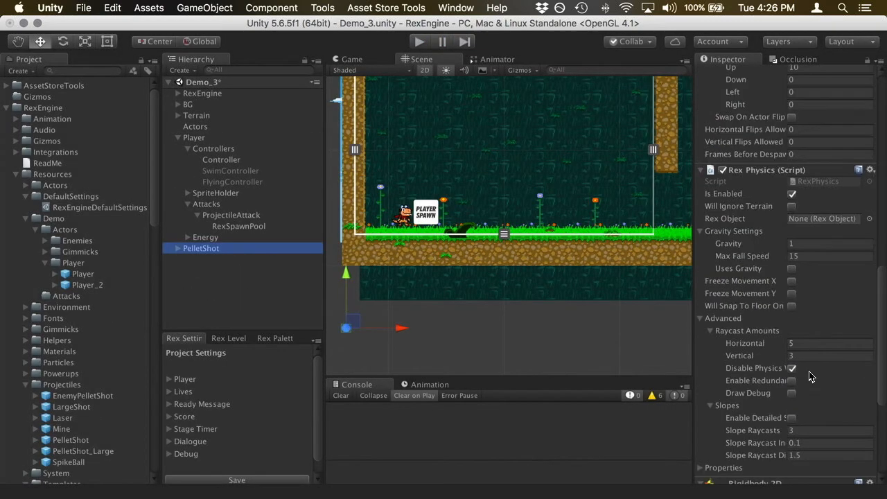
scroll(812, 409, "down", 5)
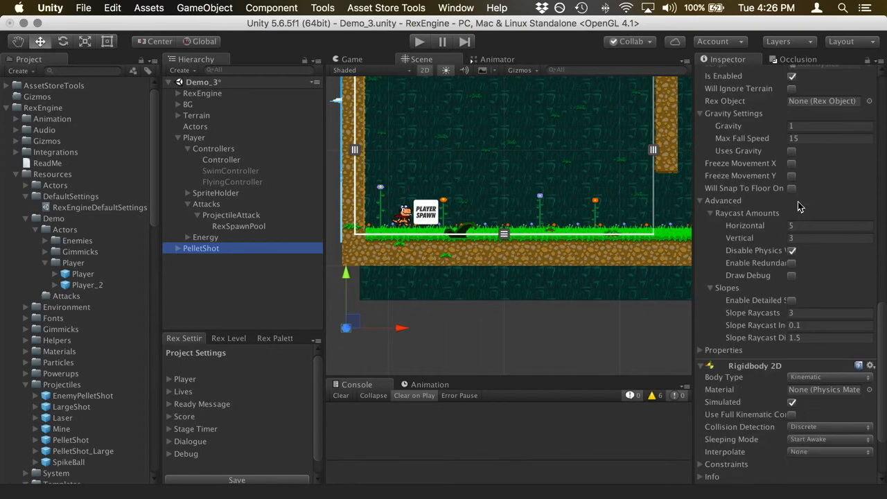
scroll(798, 206, "down", 5)
scroll(797, 206, "up", 15)
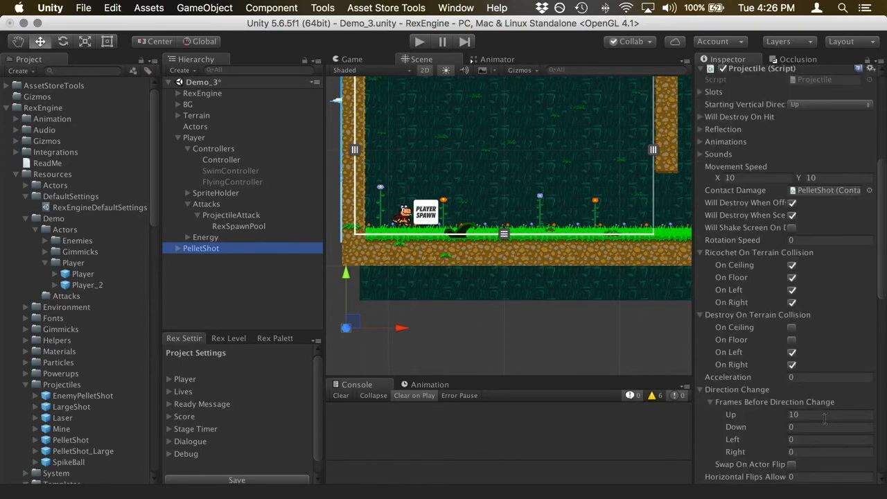
left_click(822, 414)
type("0")
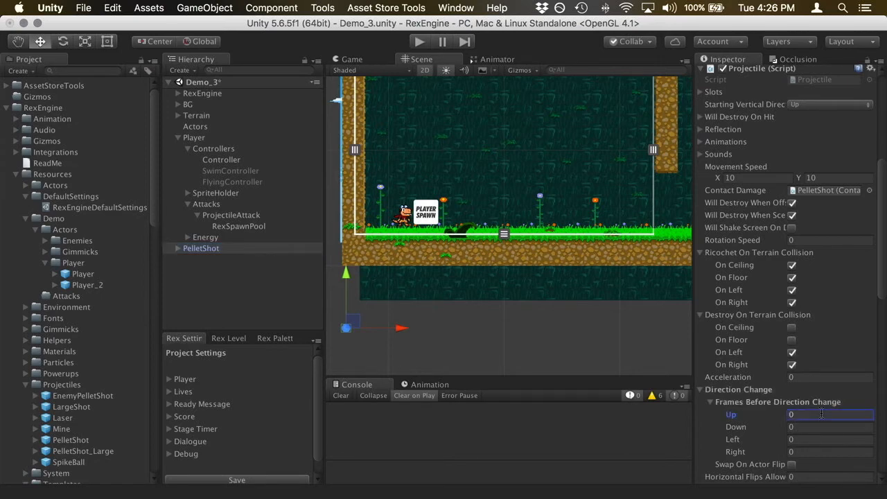
scroll(823, 402, "up", 5)
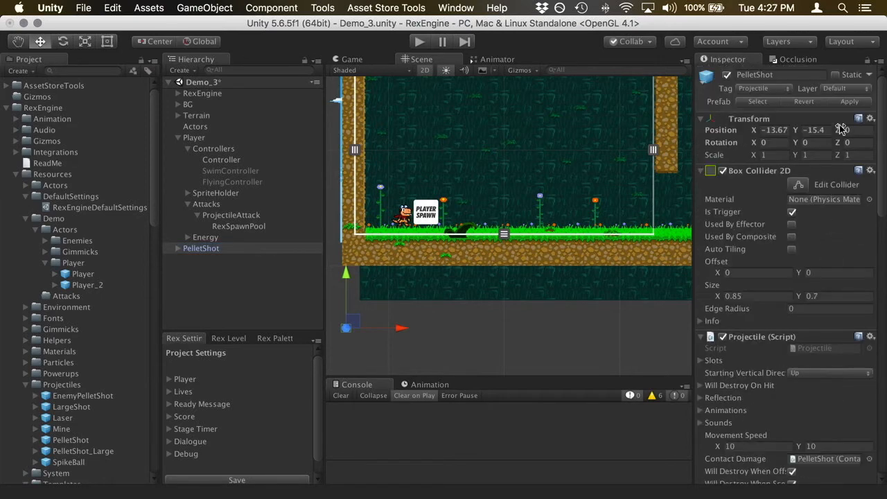
Run the scene, walk the player toward the middle of the room and exit play mode
left_click(423, 42)
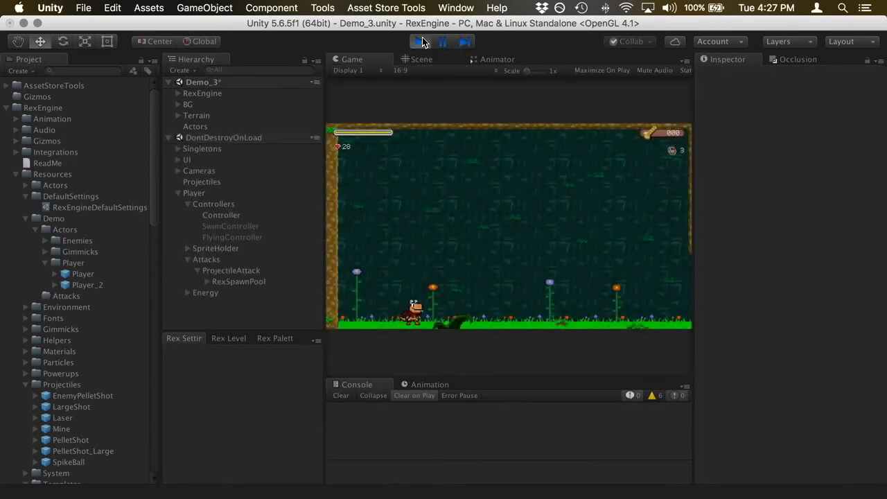
key("Right")
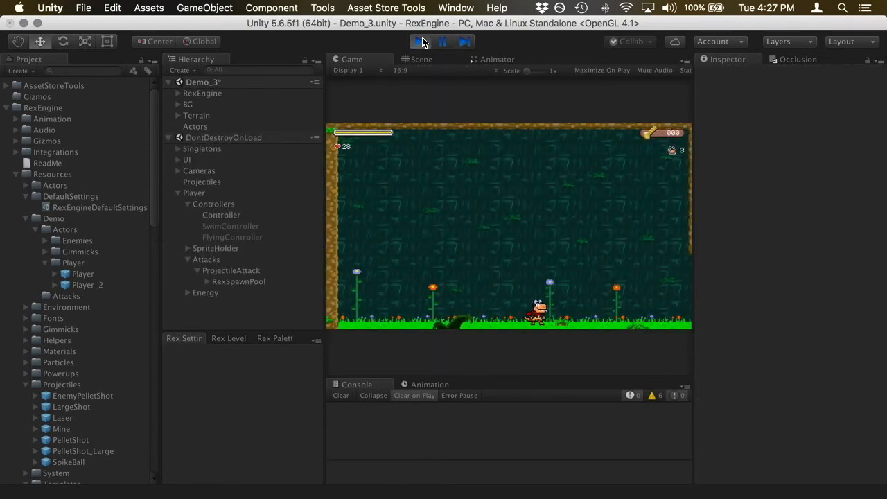
left_click(421, 43)
Disable PelletShot's Destroy On Terrain Collision for On Left and On Right and apply the change to the prefab
left_click(202, 252)
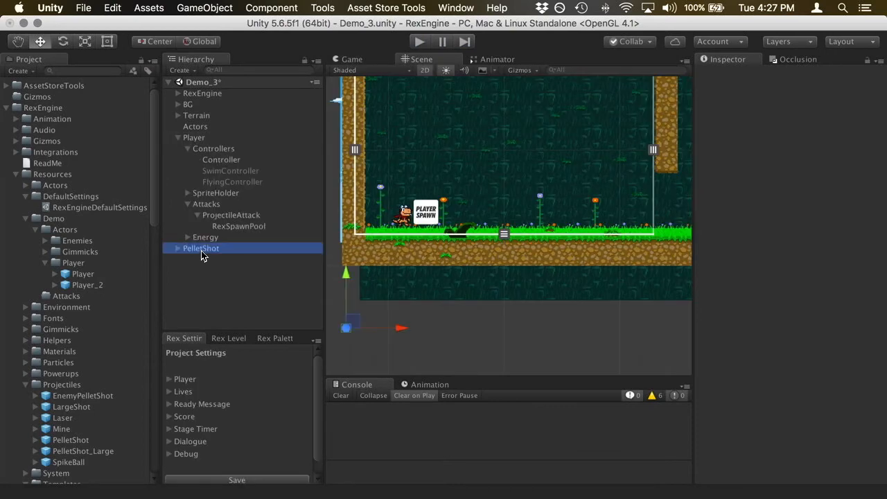
scroll(839, 341, "down", 8)
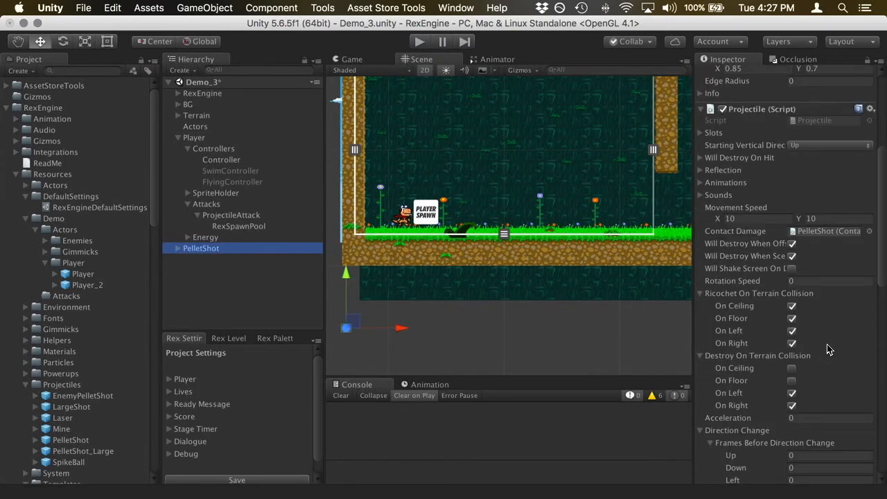
left_click(791, 393)
left_click(793, 406)
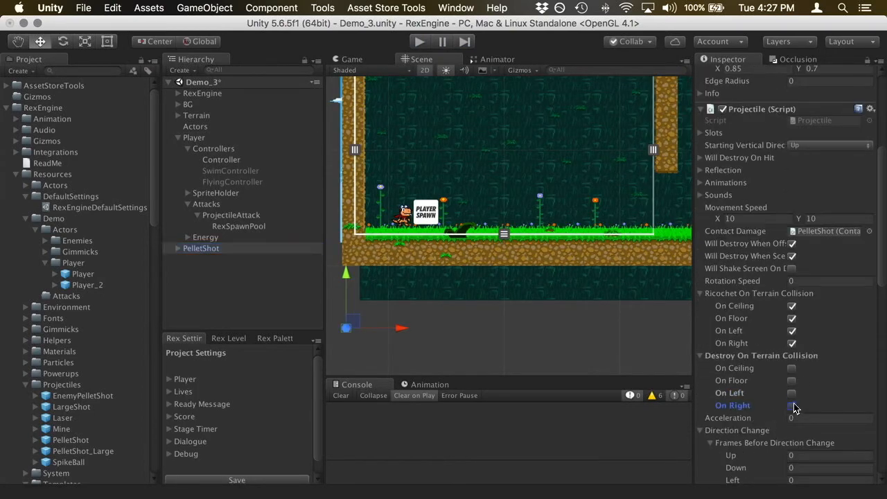
scroll(794, 407, "up", 8)
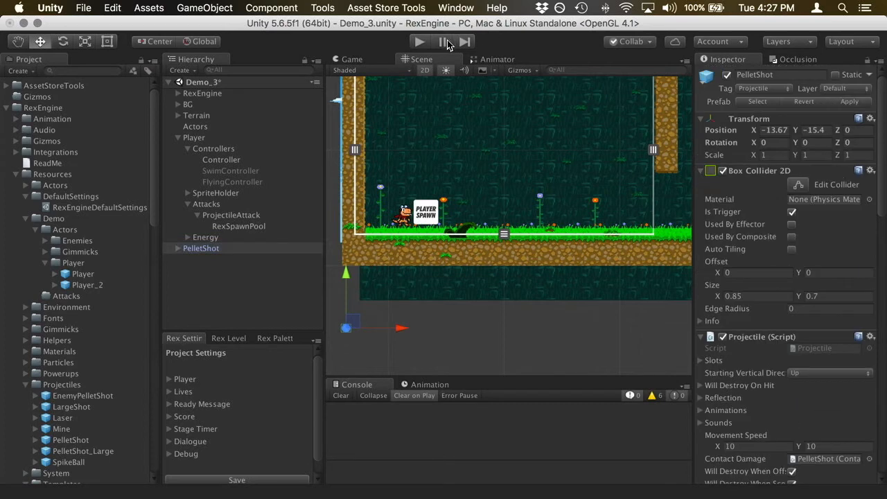
Playtest the PelletShot ricocheting off walls, floor and ceiling from the middle of the room and exit play mode
left_click(420, 40)
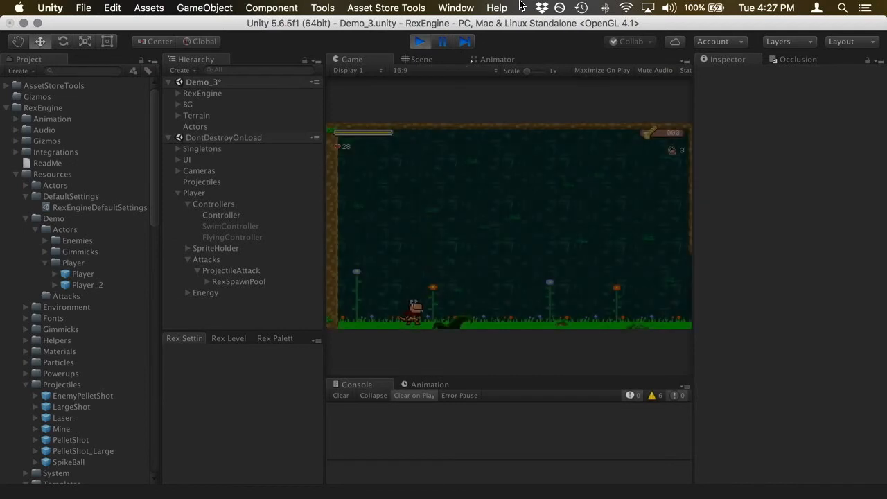
key("Right")
key("x")
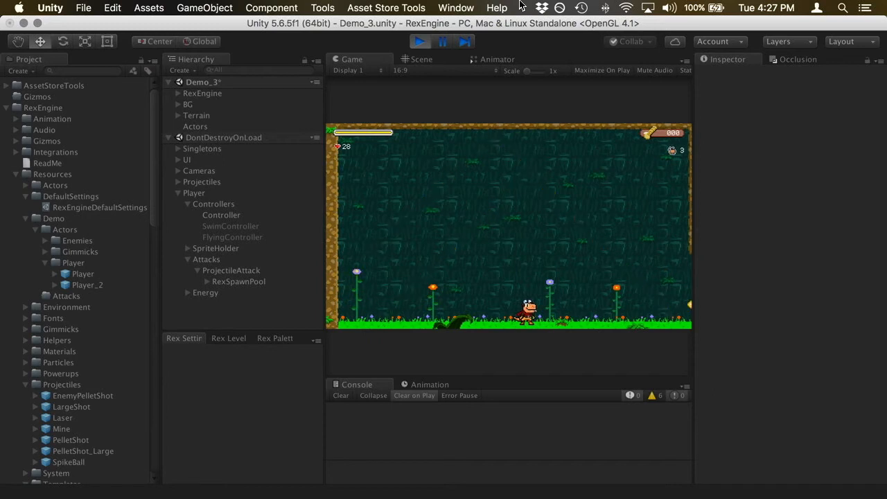
key("x")
left_click(420, 42)
Review PelletShot's ricochet, terrain destruction, direction change and flip settings in its Projectile component
left_click(205, 250)
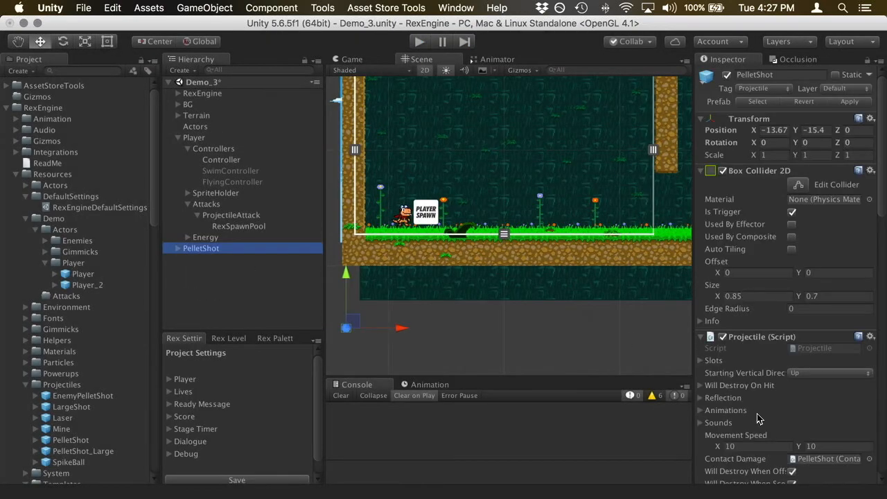
scroll(757, 419, "down", 5)
scroll(757, 418, "down", 3)
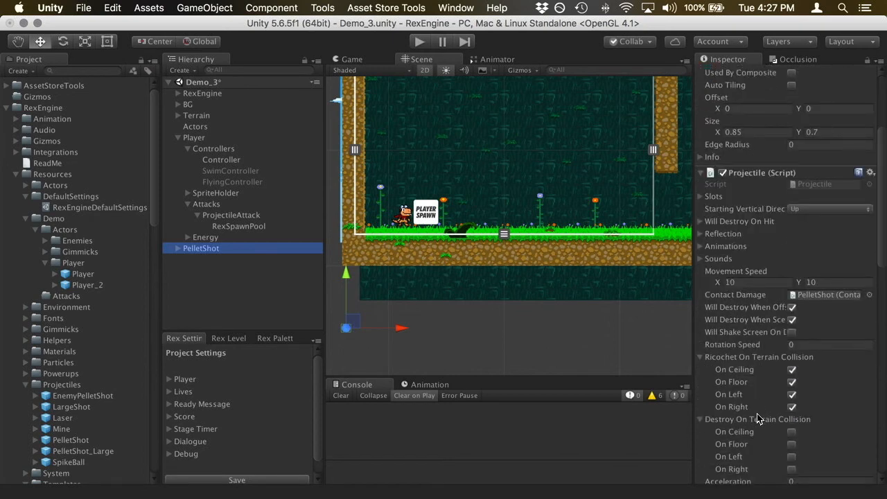
scroll(854, 385, "down", 5)
scroll(853, 386, "down", 1)
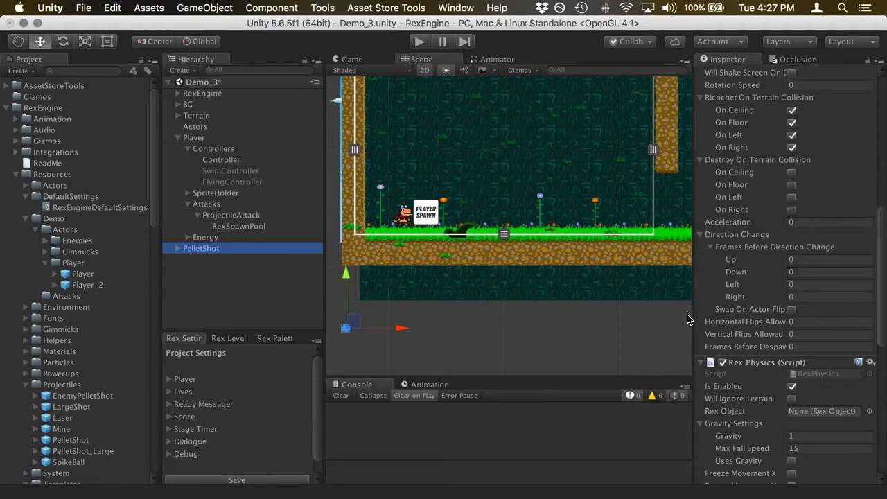
left_click(666, 314)
left_click(223, 248)
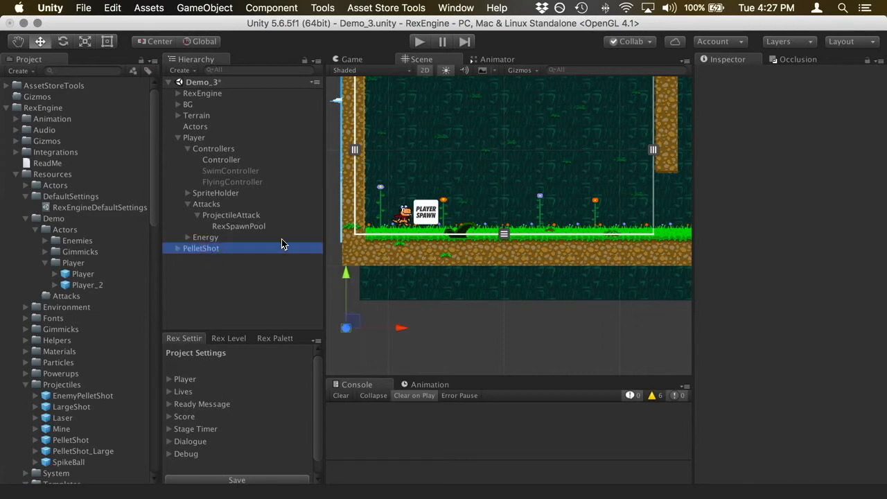
Examine PelletShot's movement speed, terrain collision, acceleration and frames-before-direction-change values in its Projectile component
scroll(760, 346, "down", 6)
scroll(761, 347, "down", 6)
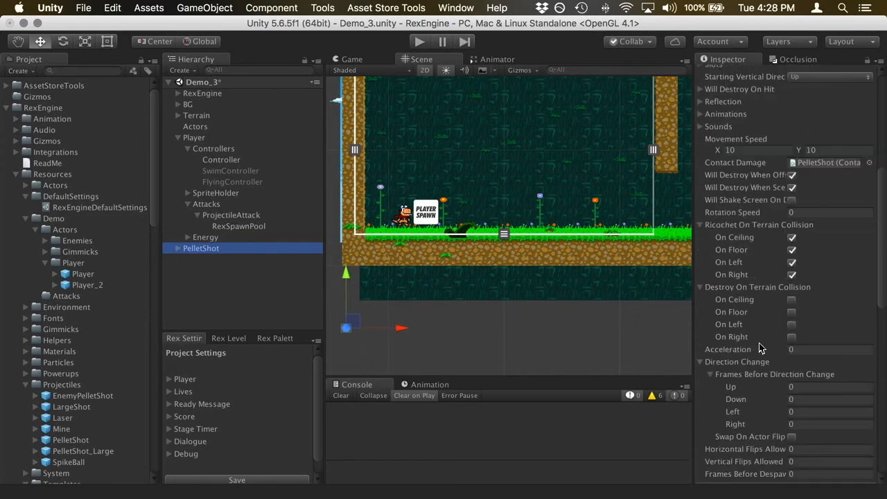
scroll(761, 346, "down", 1)
scroll(760, 347, "down", 1)
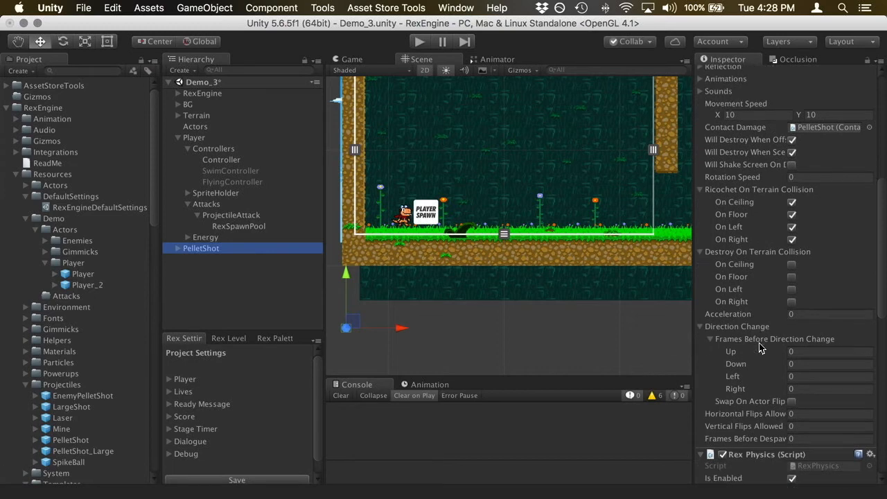
scroll(761, 348, "up", 4)
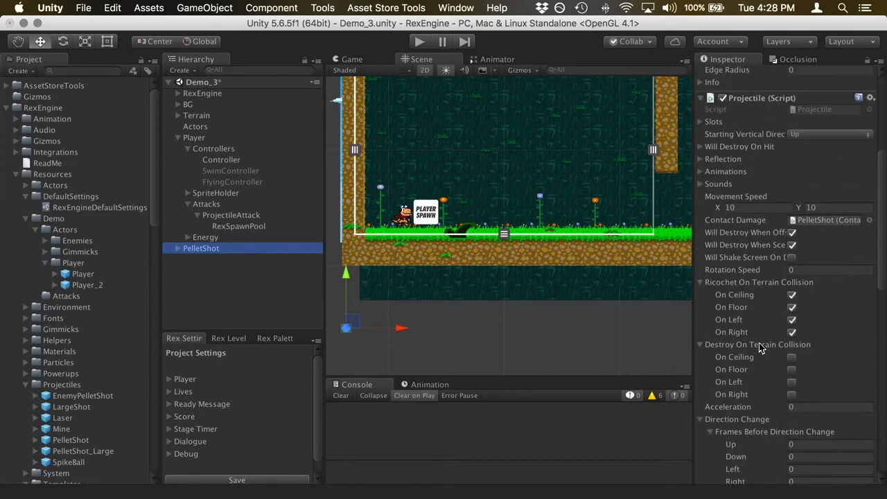
scroll(760, 348, "up", 1)
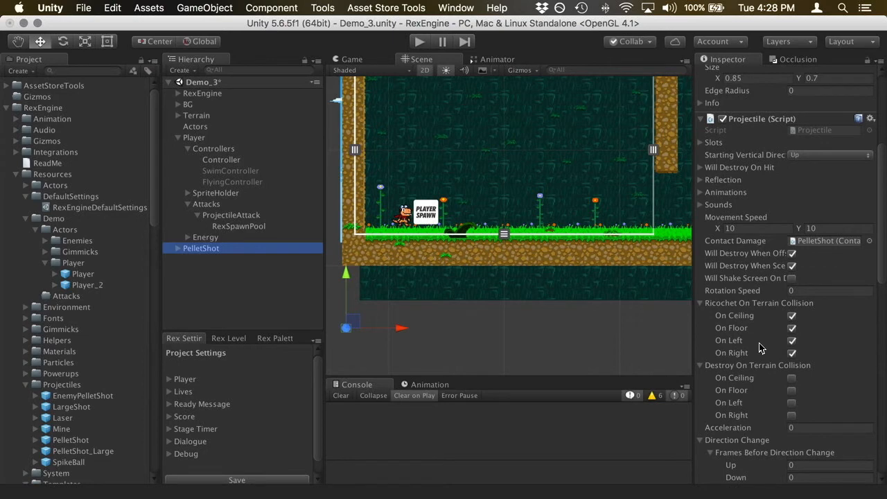
Inspect ProjectileAttack's Attack settings, then PelletShot's Will Destroy On Hit options and remaining Projectile settings down to Frames Before Despawn
left_click(229, 216)
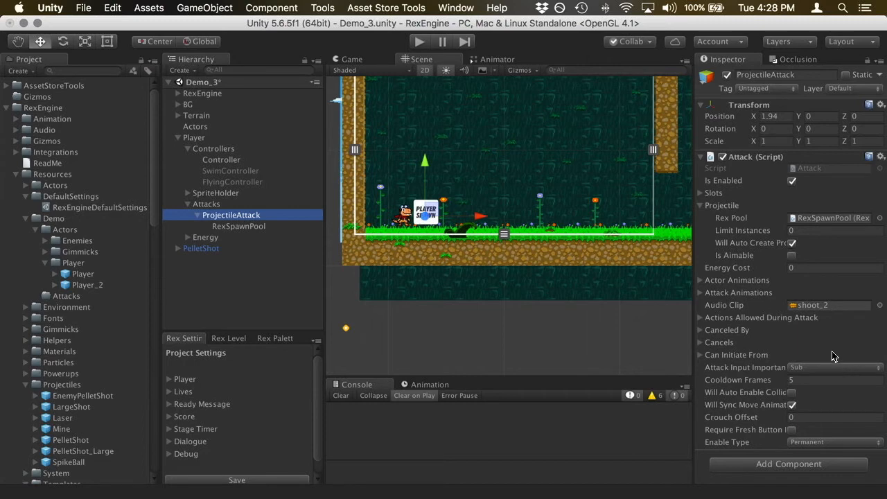
left_click(232, 249)
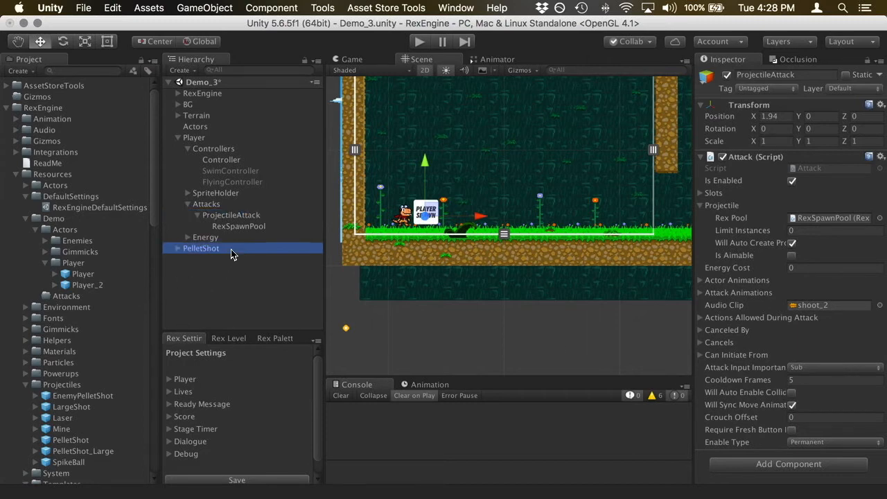
scroll(847, 360, "down", 3)
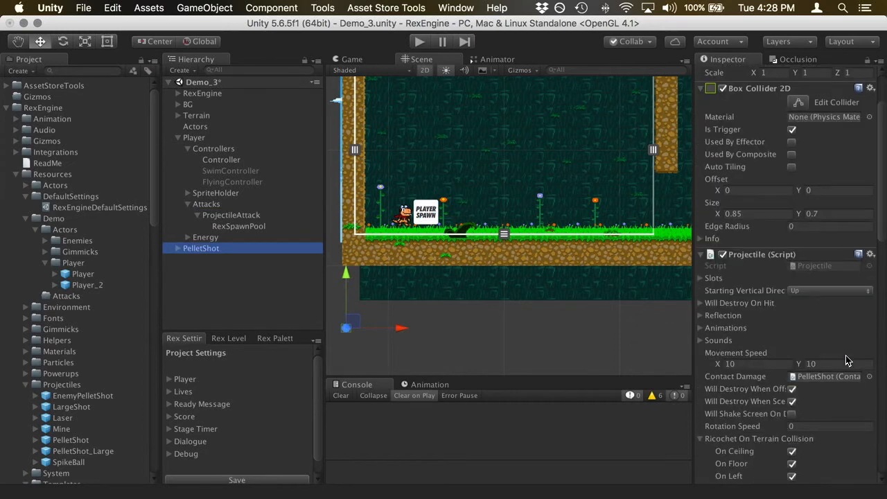
scroll(846, 360, "down", 2)
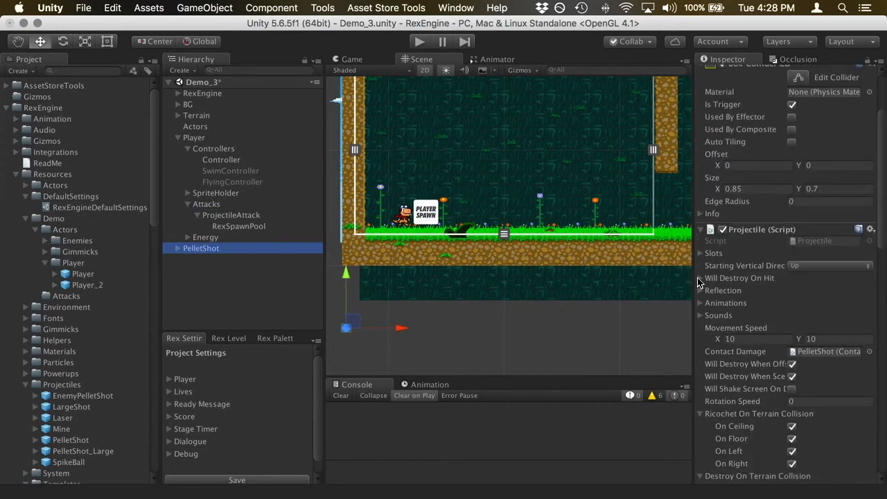
left_click(700, 279)
left_click(700, 278)
scroll(721, 375, "up", 6)
scroll(722, 388, "down", 15)
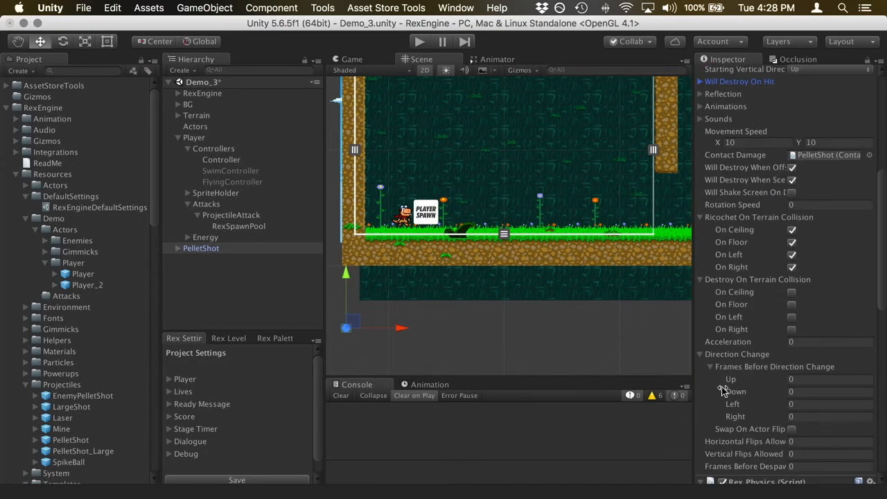
scroll(722, 387, "down", 1)
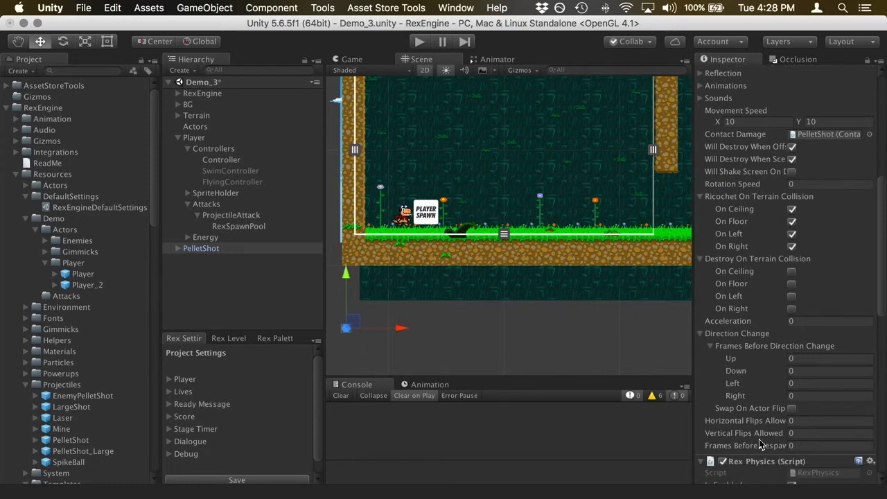
Widen the Inspector and set PelletShot's Frames Before Despawn to 24, applying the change to the prefab
left_click_drag(694, 433, 632, 430)
left_click_drag(631, 353, 597, 357)
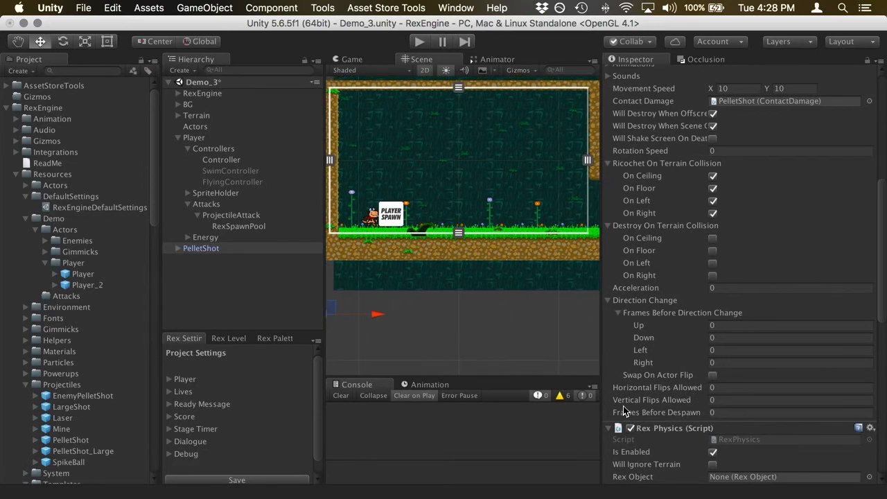
left_click(714, 412)
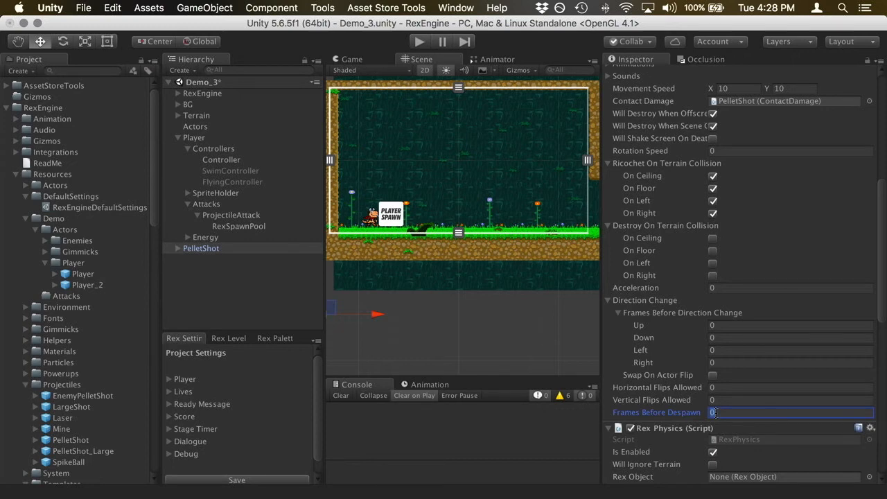
type("24")
scroll(718, 400, "up", 10)
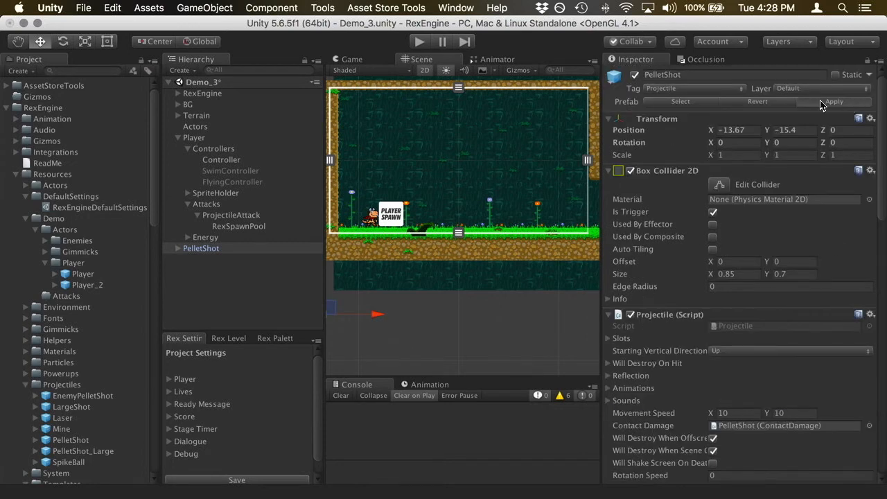
Playtest the PelletShot's despawn timing while moving the player both ways, and exit play mode
left_click(420, 42)
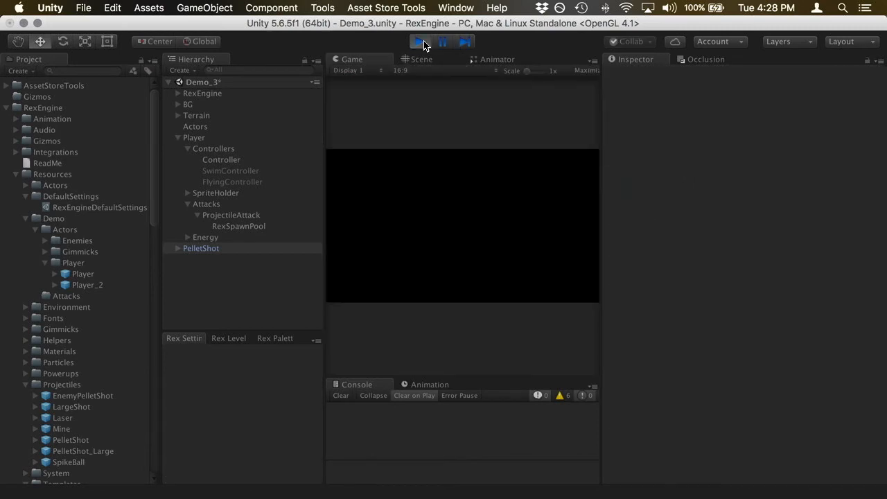
key("Right")
key("z")
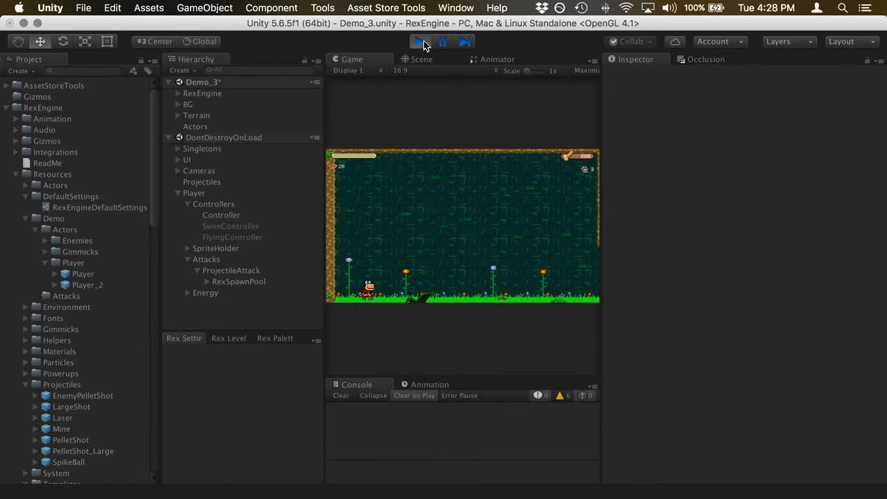
key("Right")
key("Left")
key("z")
left_click(425, 45)
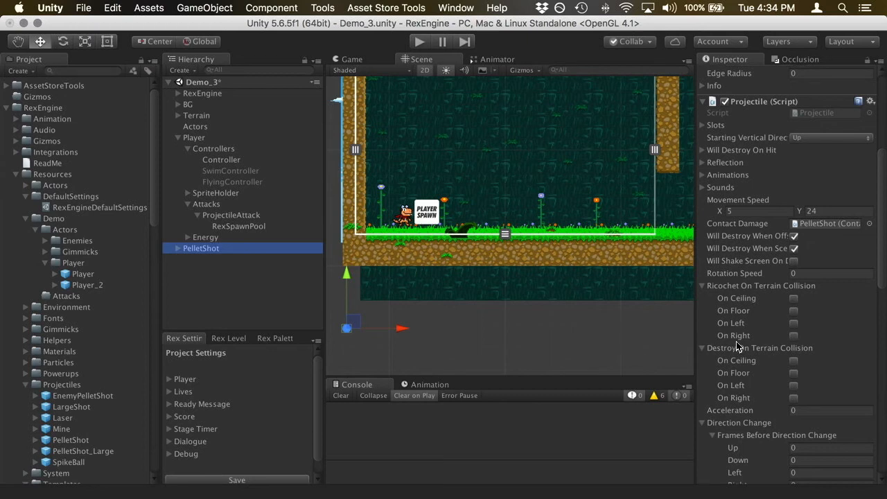
Toggle Uses Gravity in the Gravity Settings of PelletShot's Rex Physics component, leaving it enabled
scroll(737, 341, "down", 10)
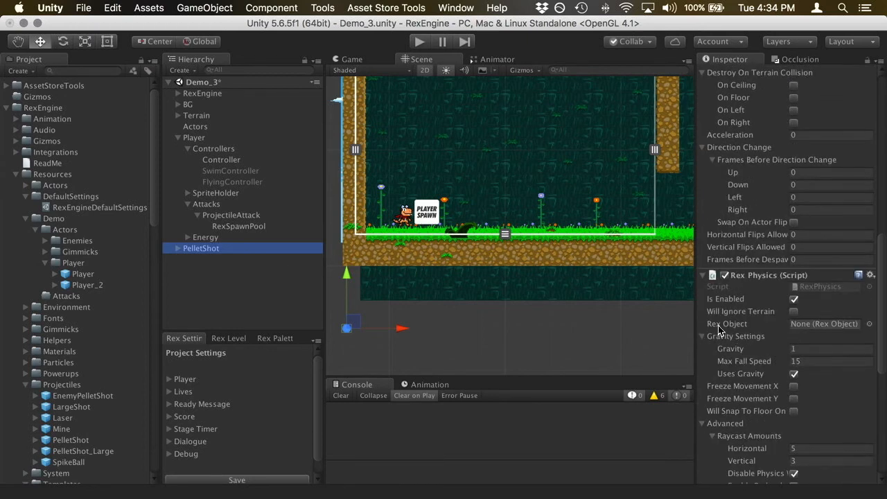
scroll(719, 331, "down", 1)
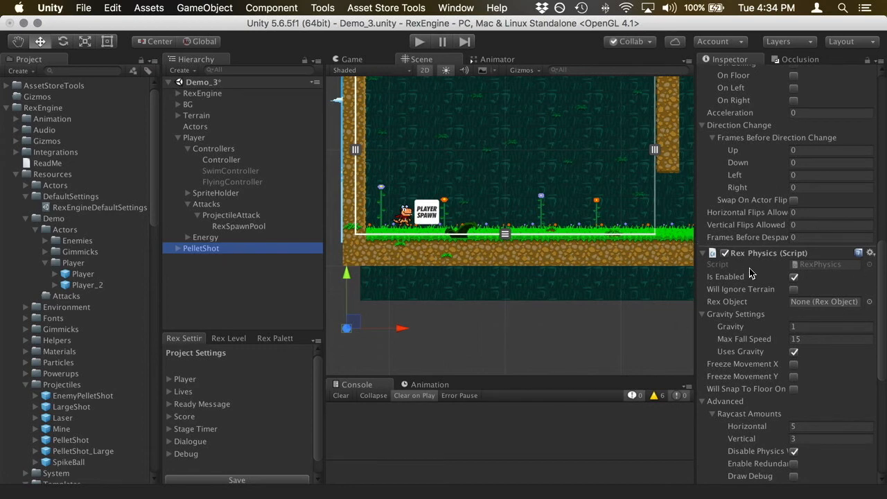
scroll(823, 368, "down", 1)
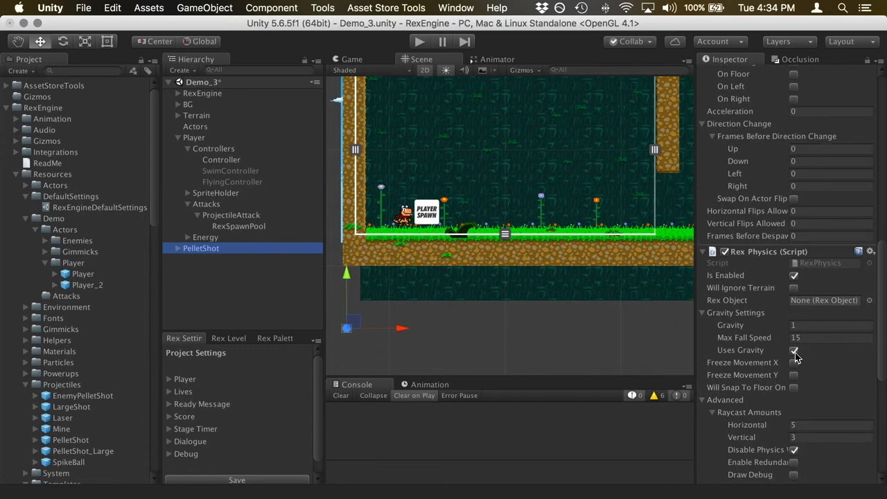
left_click(795, 351)
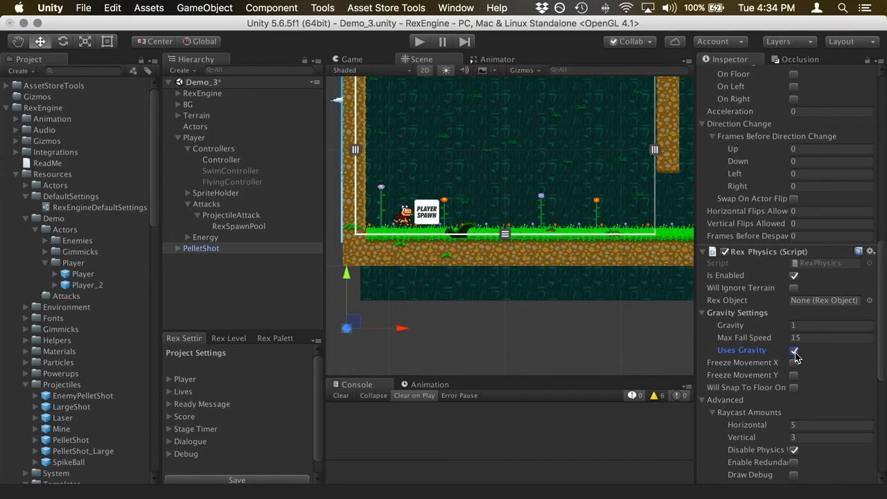
Examine PelletShot's Starting Vertical Direction, Movement Speed X and Y, and terrain collision settings alongside its gravity settings
scroll(795, 356, "up", 4)
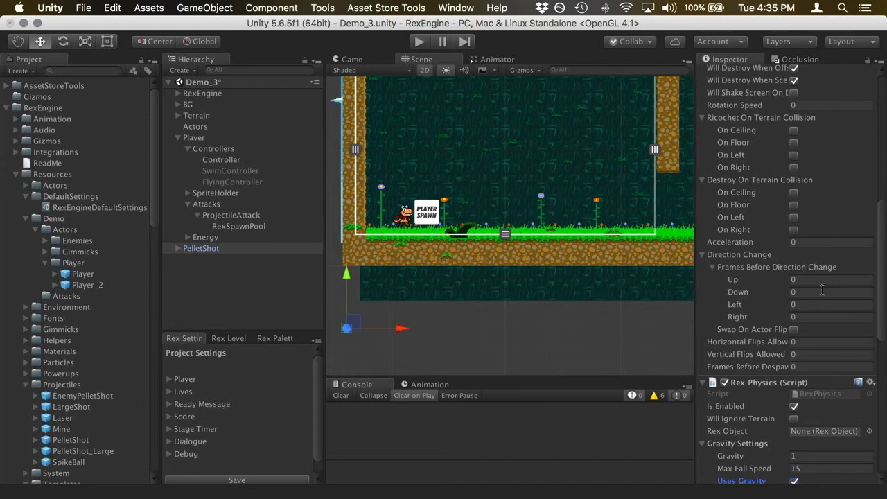
scroll(841, 216, "up", 10)
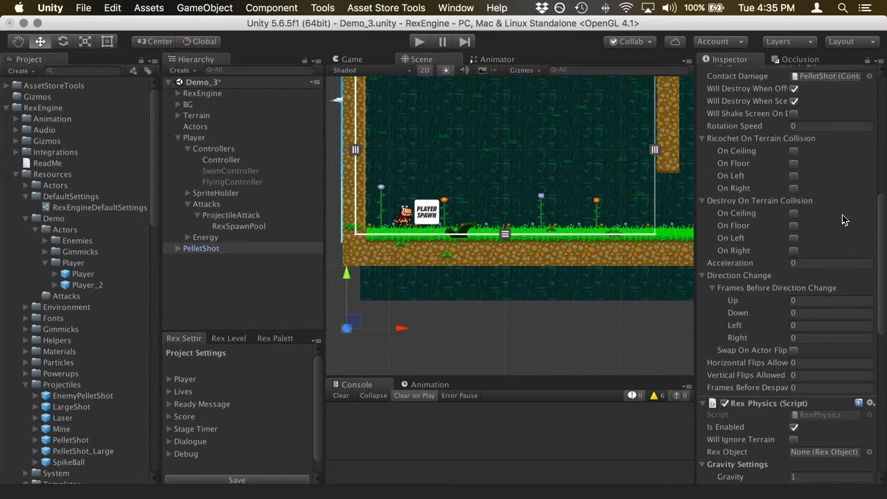
scroll(842, 215, "up", 1)
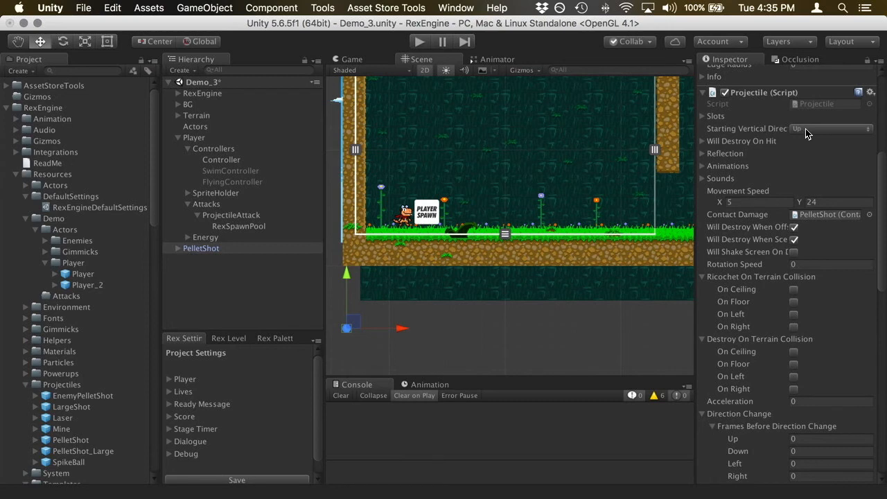
left_click(739, 201)
left_click(815, 201)
scroll(816, 206, "down", 4)
scroll(816, 210, "down", 6)
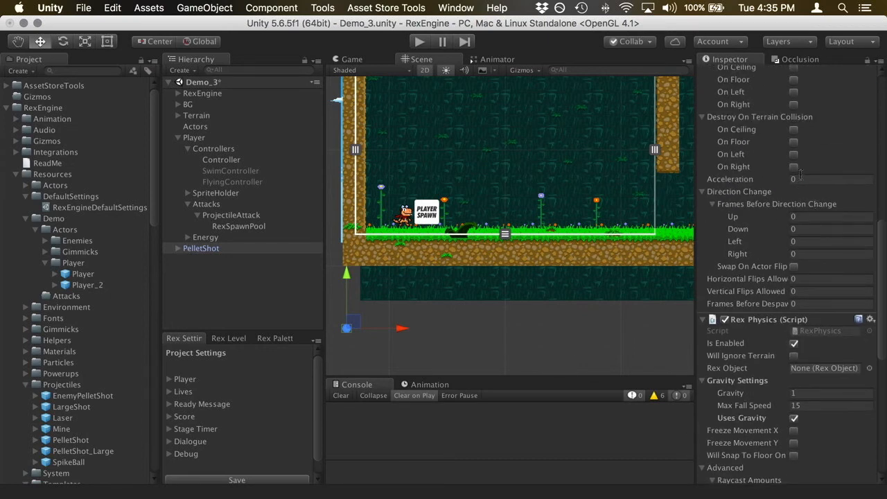
Playtest the gravity-affected PelletShot by firing repeatedly near the player spawn, and exit play mode
left_click(418, 43)
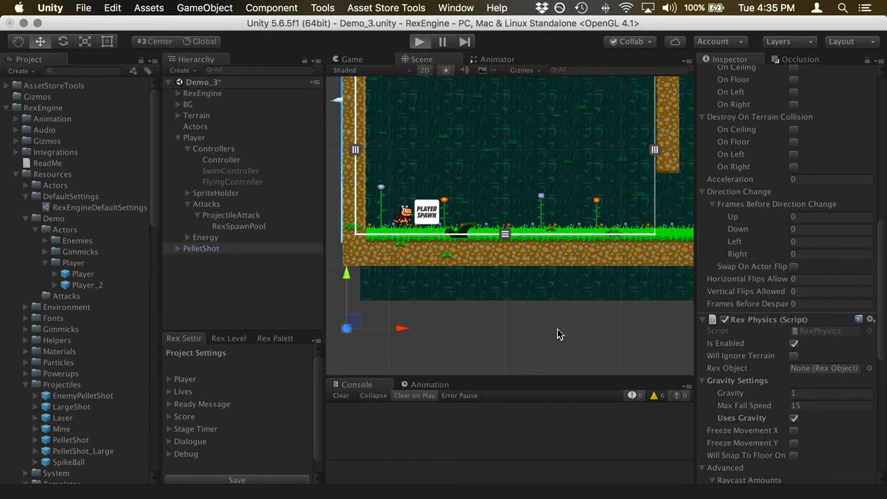
key("Right")
key("x")
key("x")
key("x")
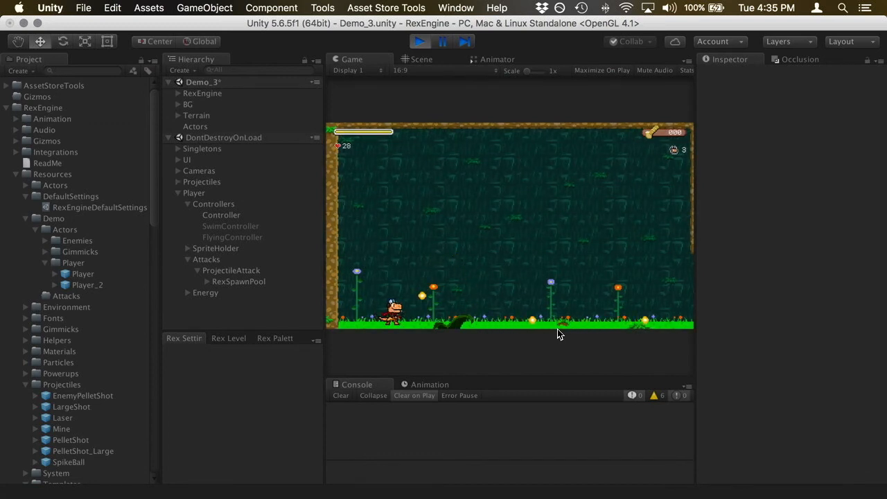
key("x")
key("x")
key("x")
key("x")
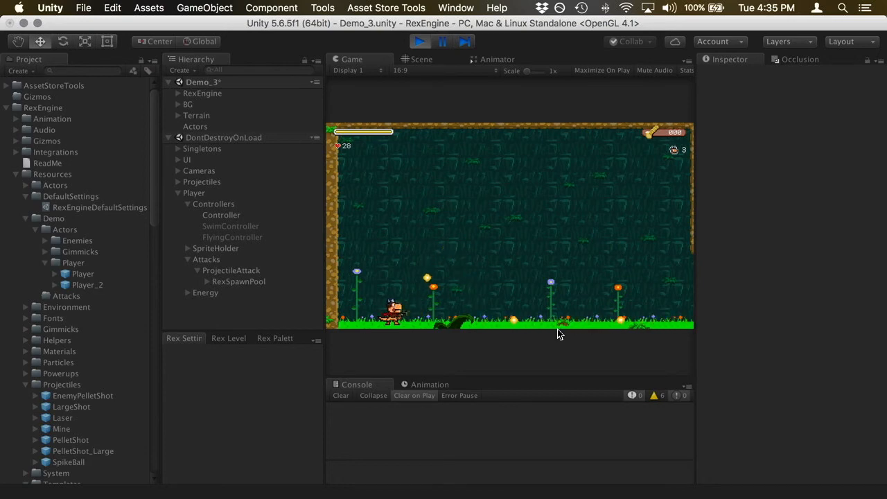
left_click(422, 43)
Select PelletShot in the scene and enable Will Ignore Terrain in its Rex Physics component
left_click(230, 240)
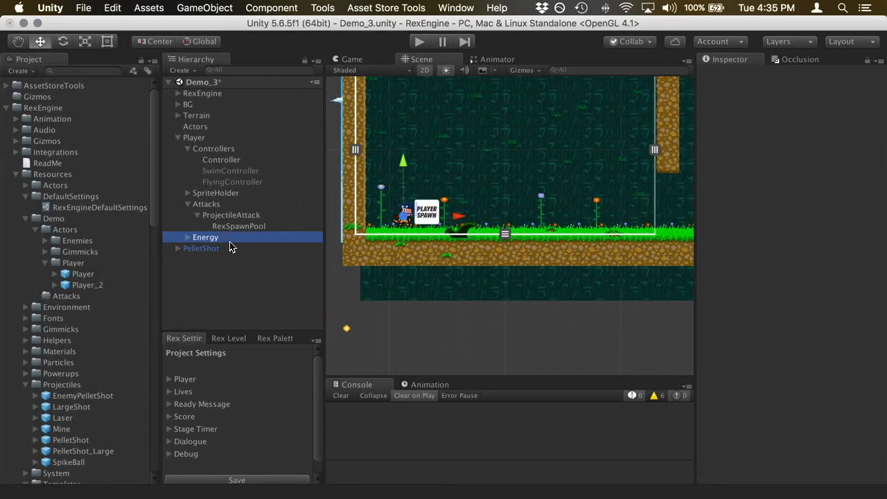
left_click(207, 249)
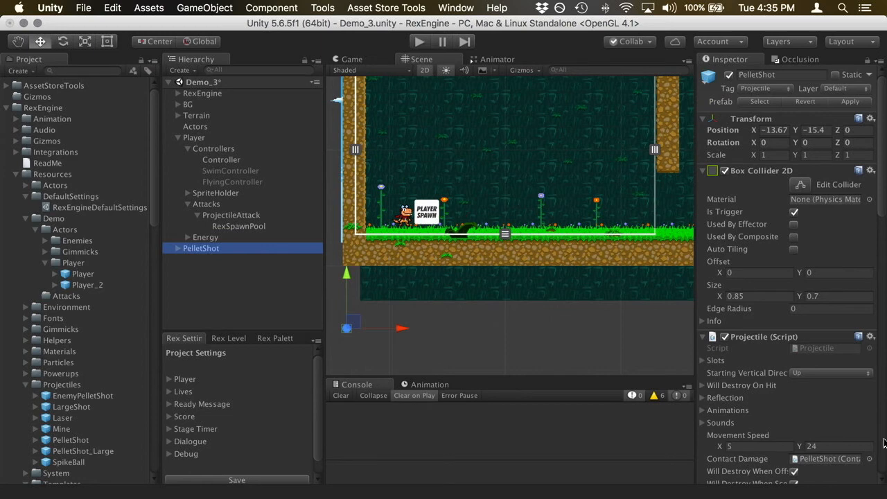
scroll(863, 433, "down", 3)
scroll(863, 433, "down", 8)
scroll(864, 433, "down", 10)
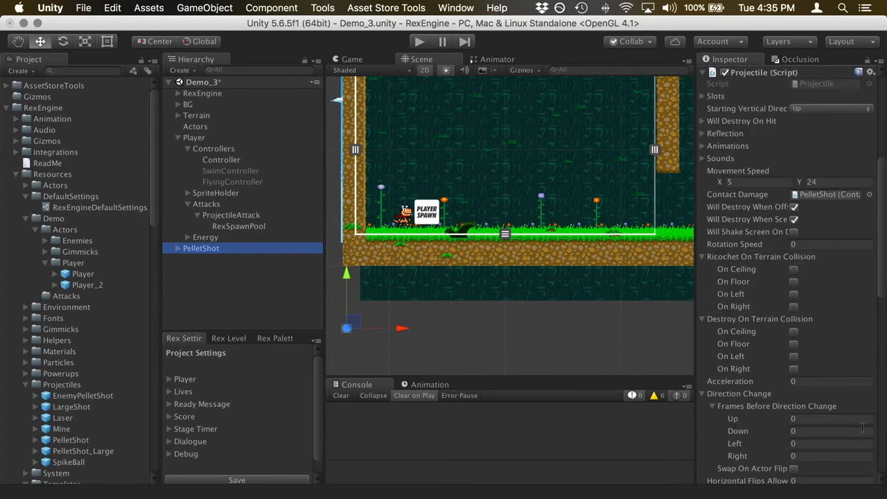
scroll(863, 430, "down", 20)
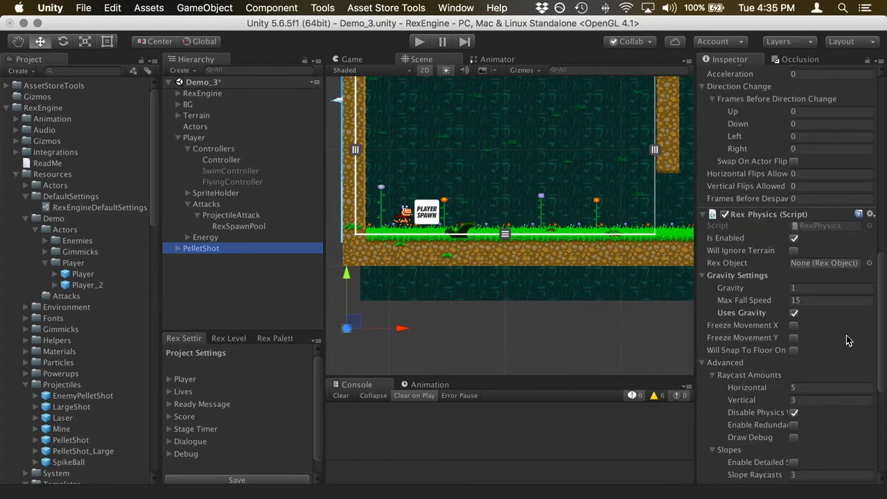
left_click(793, 251)
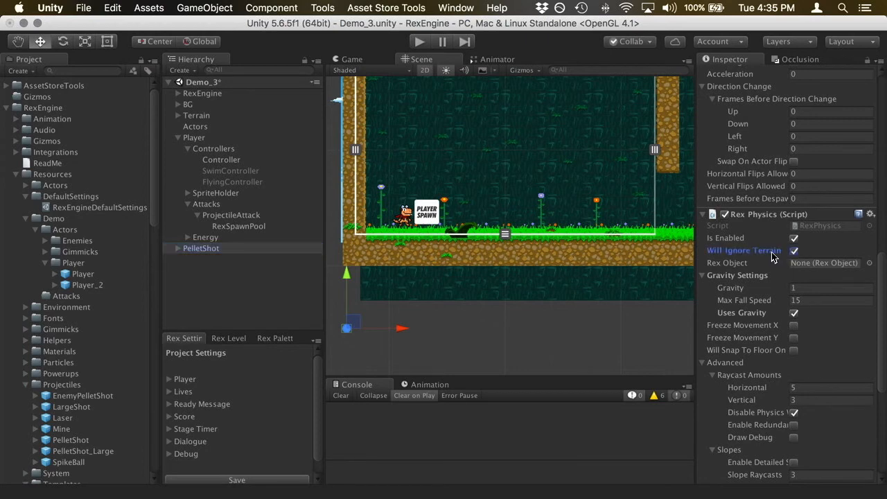
Playtest the PelletShot after the Will Ignore Terrain change, exit play mode and reselect PelletShot
left_click(417, 42)
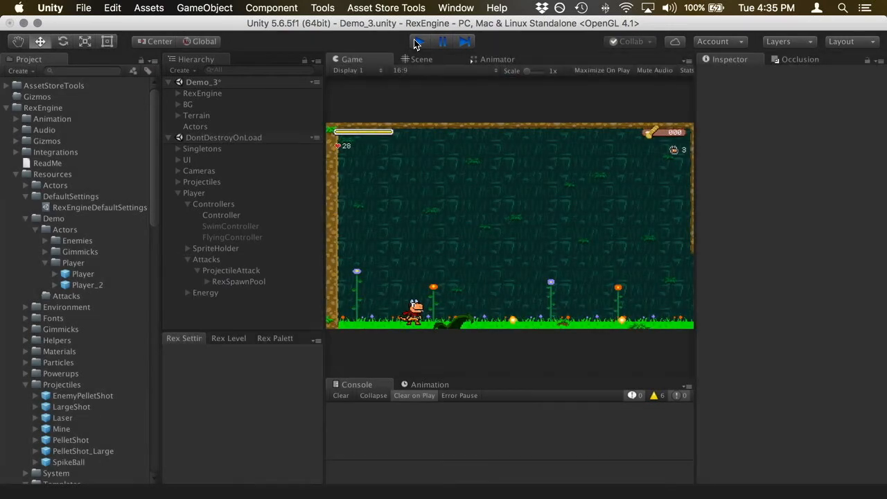
left_click(416, 43)
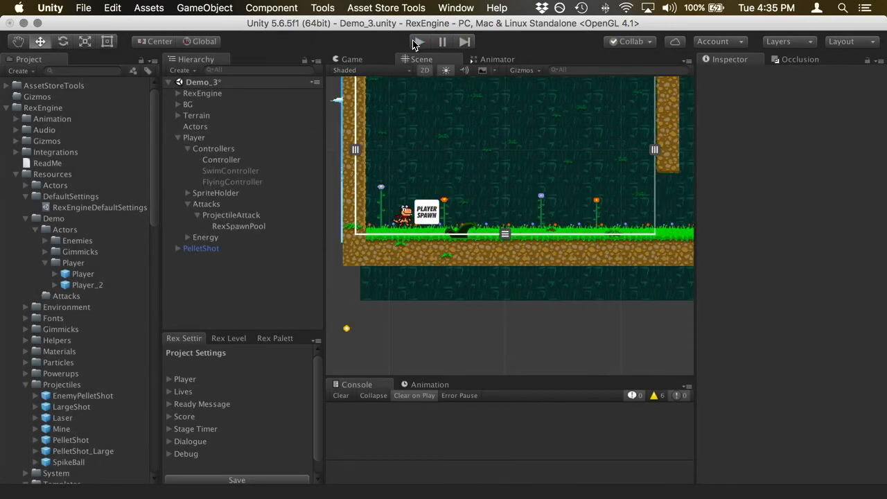
left_click(228, 249)
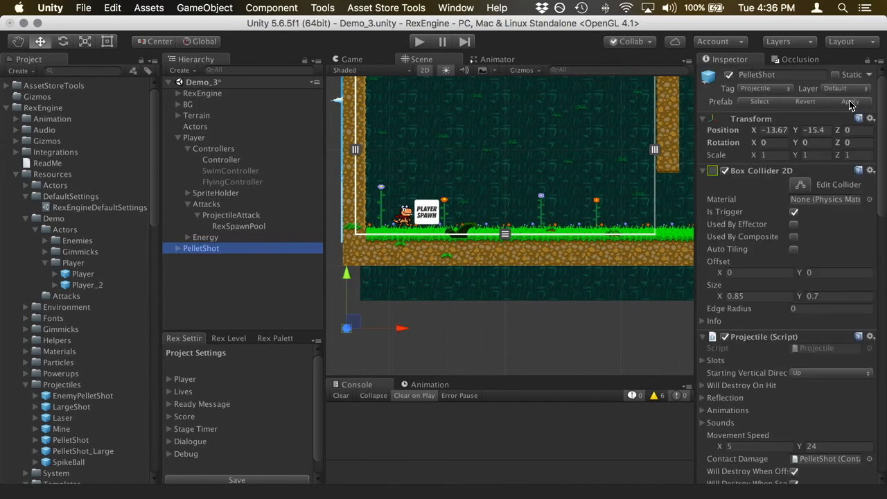
Apply PelletShot's instance changes to its prefab, playtest the terrain-ignoring shot and exit play mode
left_click(852, 103)
left_click(422, 43)
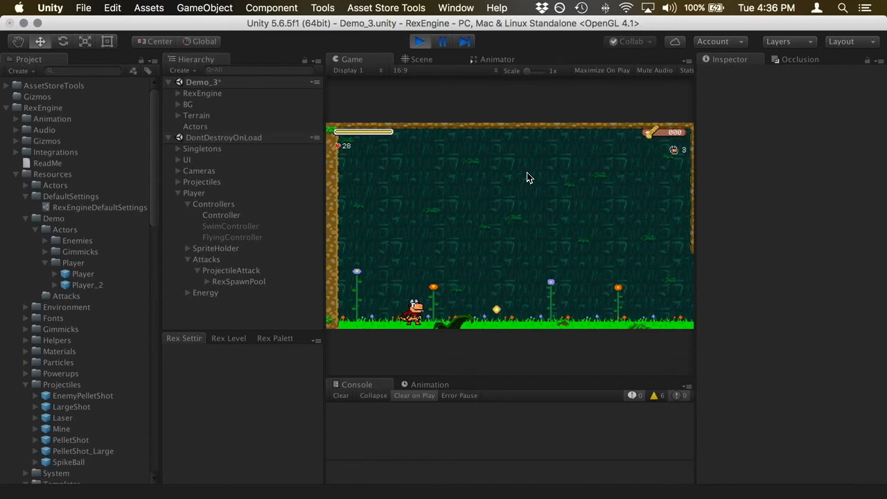
left_click(420, 41)
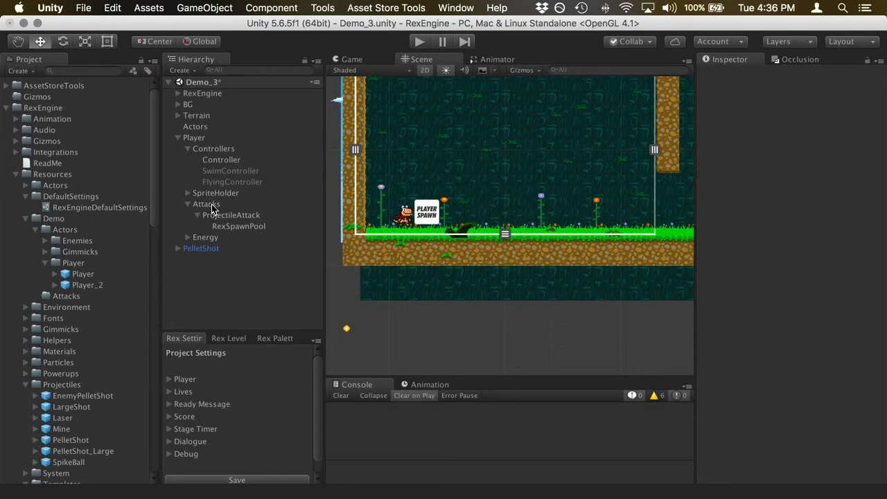
Set PelletShot's vertical Movement Speed to 0 and disable Uses Gravity in its Rex Physics component
left_click(216, 253)
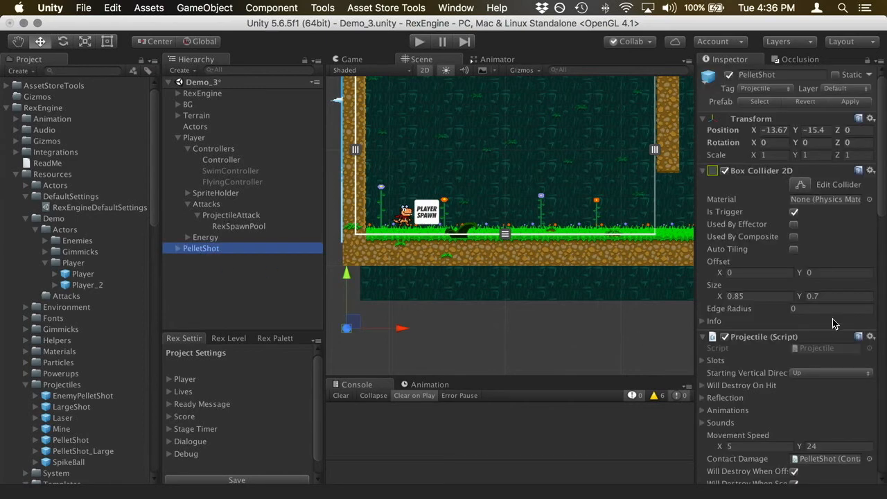
scroll(816, 357, "down", 6)
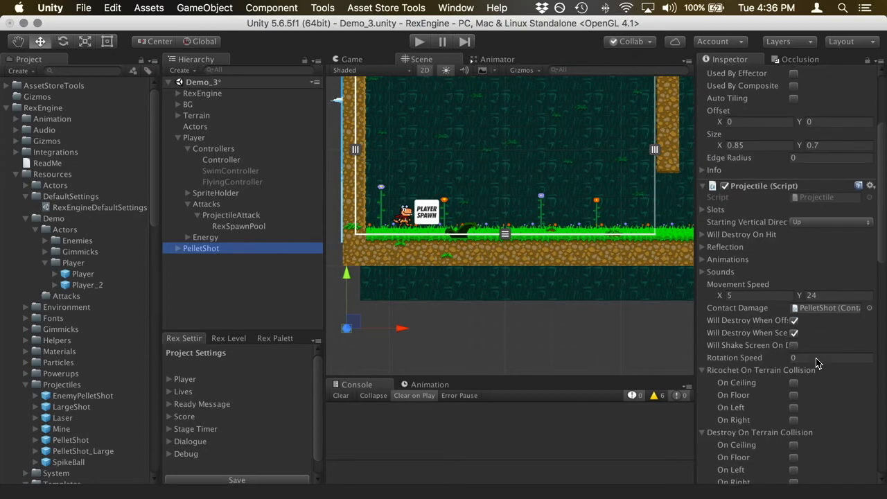
left_click(840, 295)
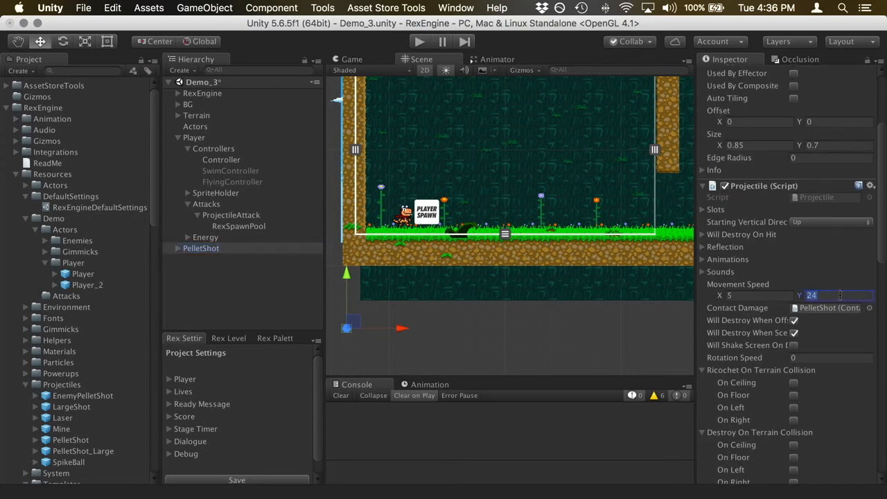
type("0")
scroll(764, 333, "down", 1)
scroll(763, 333, "down", 12)
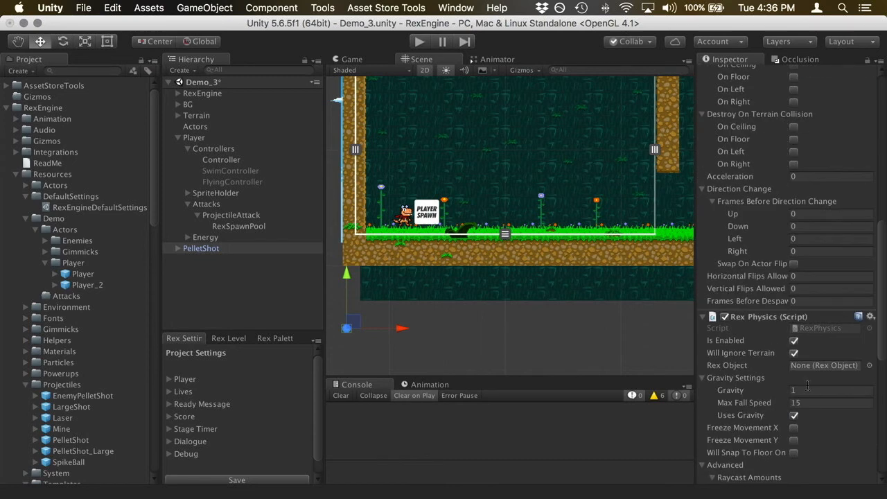
left_click(794, 416)
Set PelletShot's Frames Before Direction Change to 48 for both Left and Right
scroll(829, 416, "up", 4)
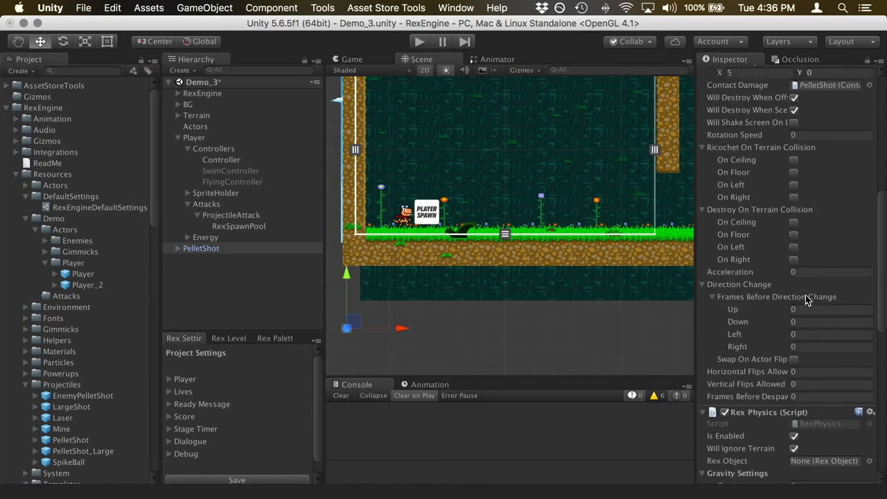
left_click(805, 346)
type("48")
left_click(805, 336)
type("4")
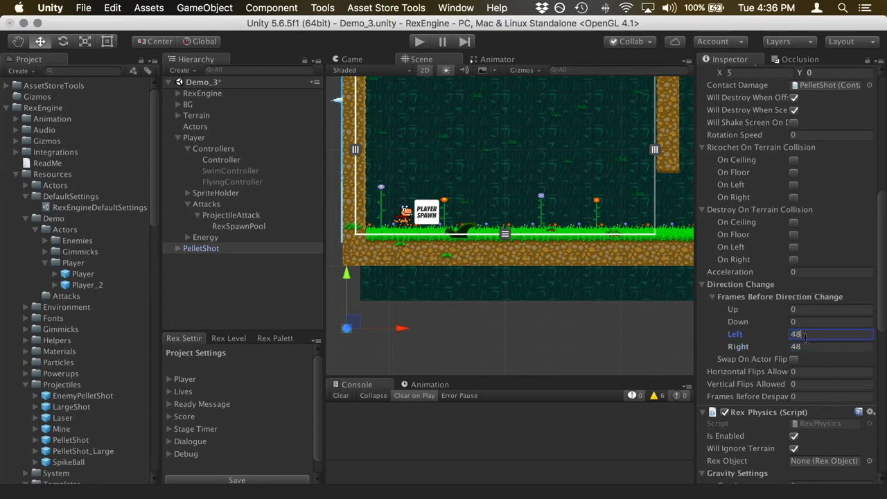
Set PelletShot's horizontal Movement Speed to 10 and its Acceleration to 0.25
scroll(806, 264, "up", 4)
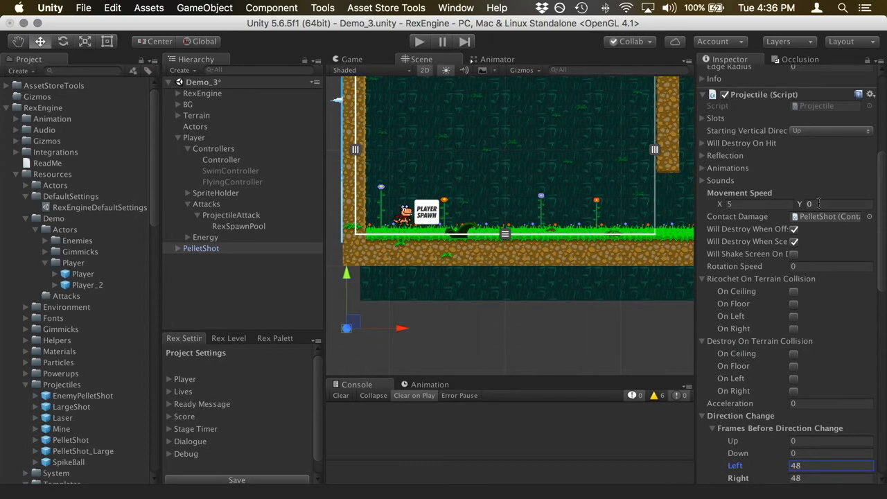
left_click(769, 204)
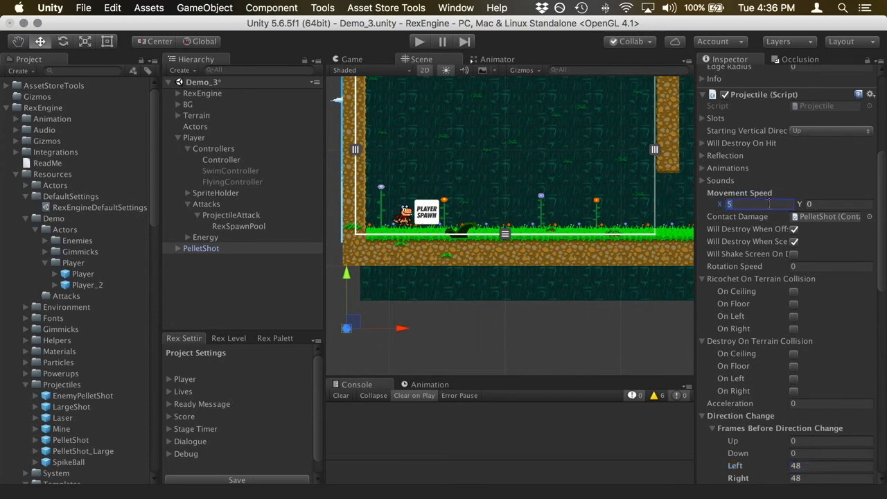
type("10")
scroll(785, 331, "down", 1)
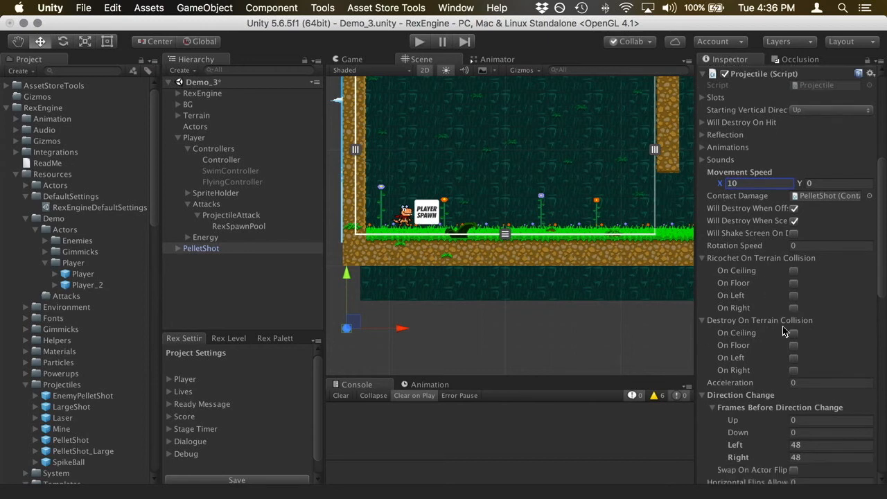
left_click(804, 382)
type(".2")
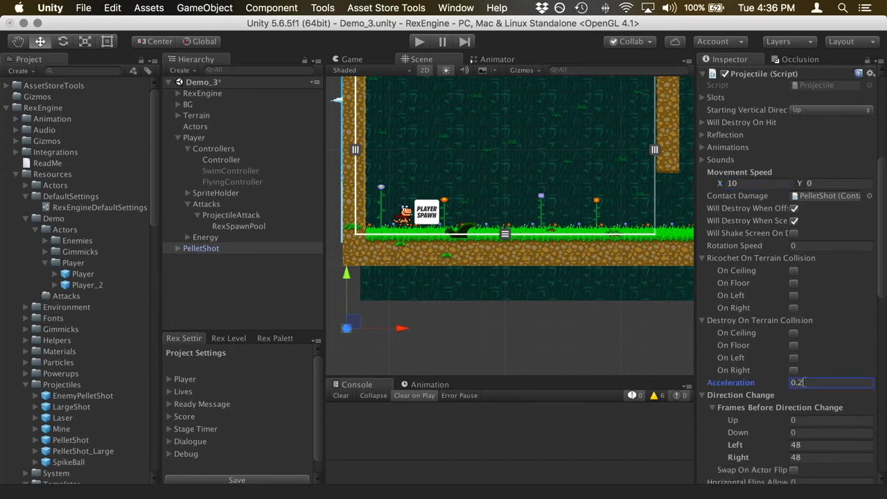
type("5")
Widen the Inspector to read the full property names, set PelletShot's Horizontal Flips Allowed to 1 and narrow the Inspector again
scroll(808, 445, "down", 1)
scroll(808, 445, "down", 1)
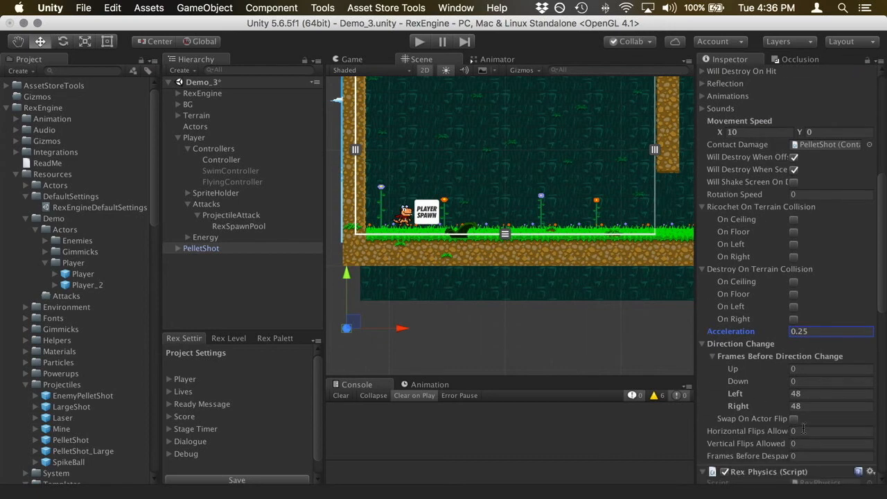
left_click_drag(697, 426, 604, 433)
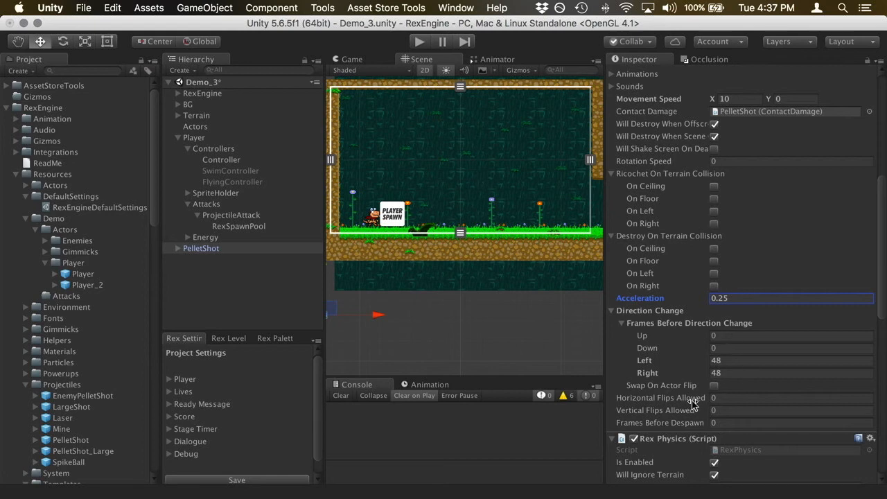
left_click(714, 398)
type("1")
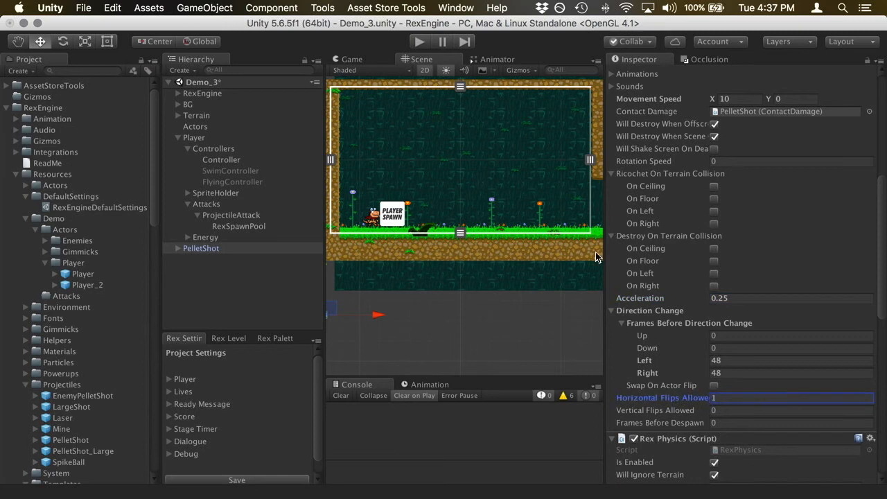
left_click_drag(606, 261, 657, 228)
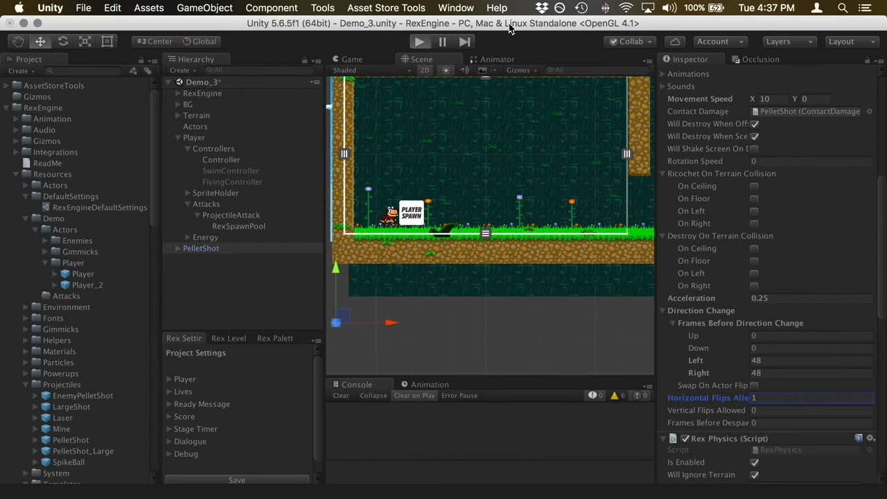
Apply the direction-change settings to the PelletShot prefab, playtest the returning shot by firing repeatedly, and exit play mode
key("super+p")
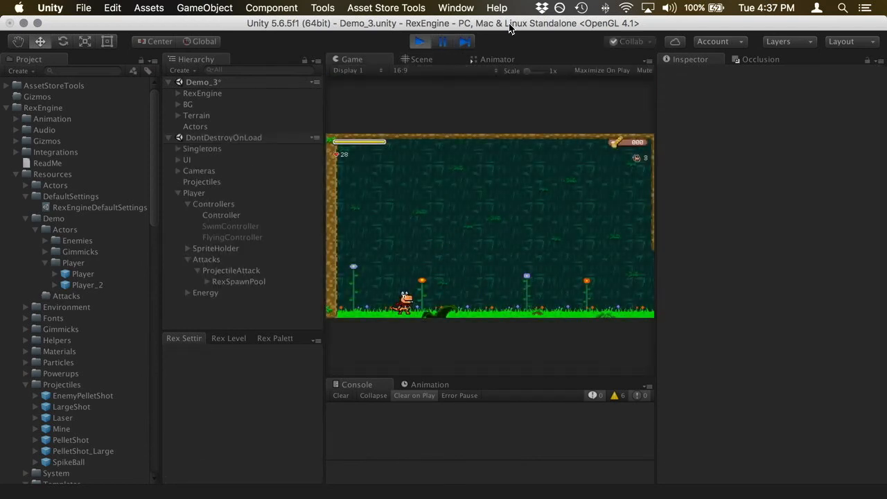
left_click(420, 41)
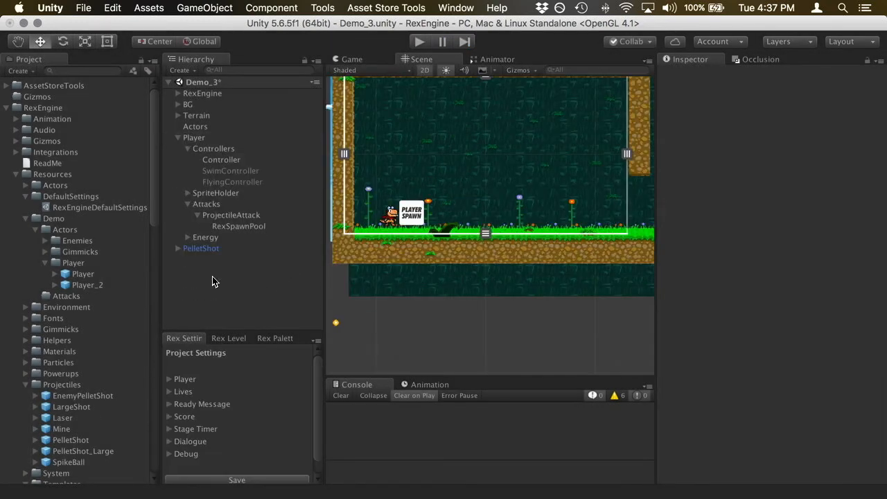
left_click(198, 249)
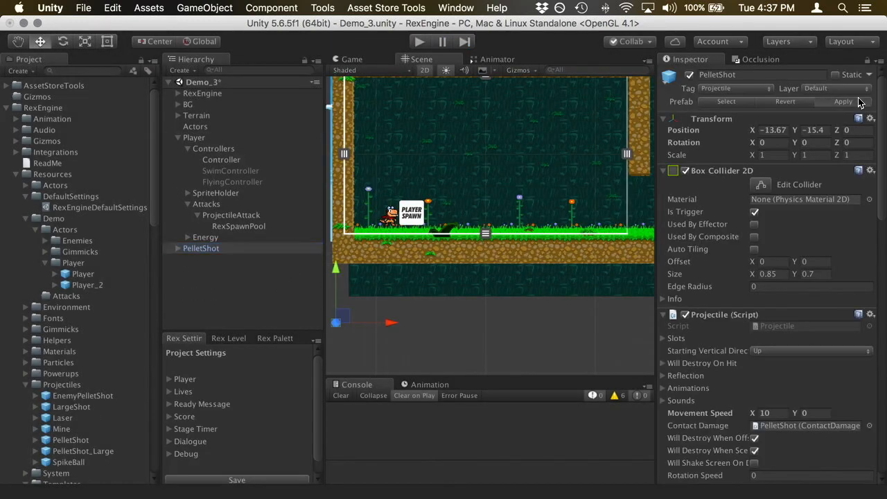
left_click(420, 41)
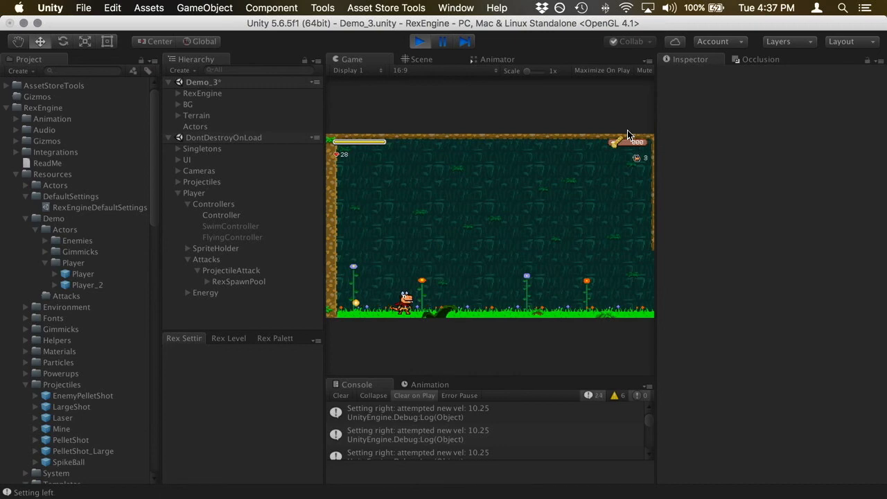
key("x")
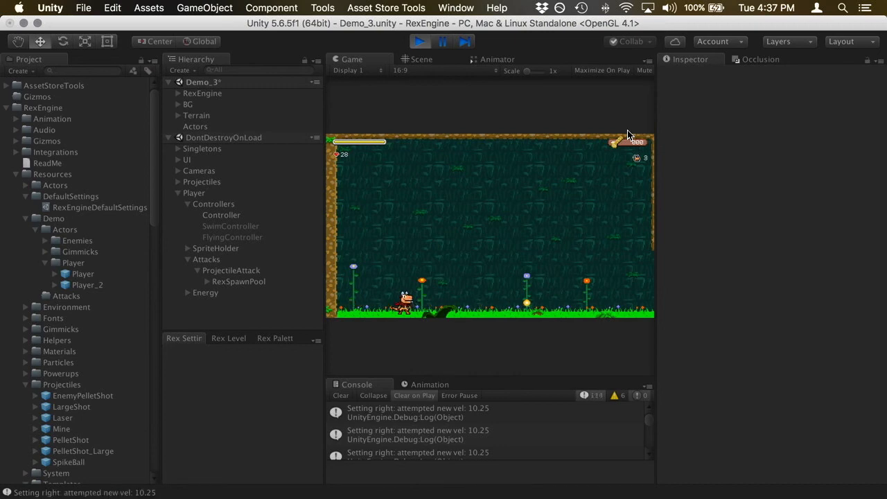
key("x")
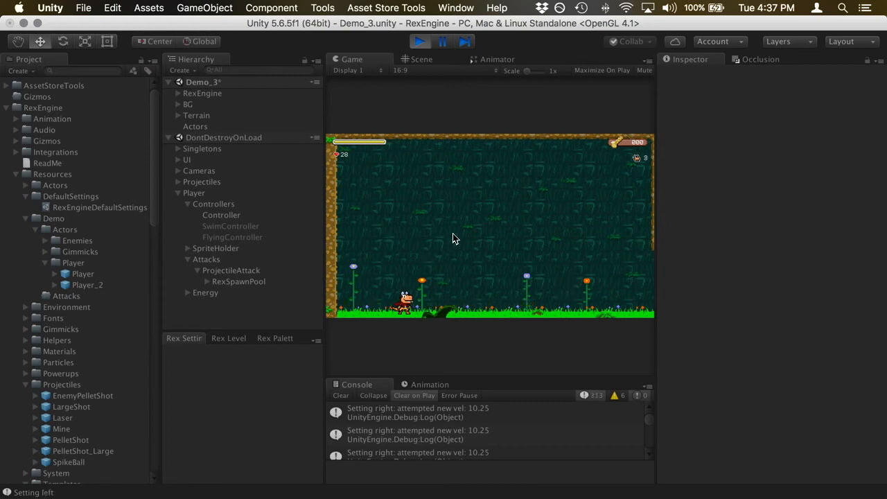
left_click(420, 42)
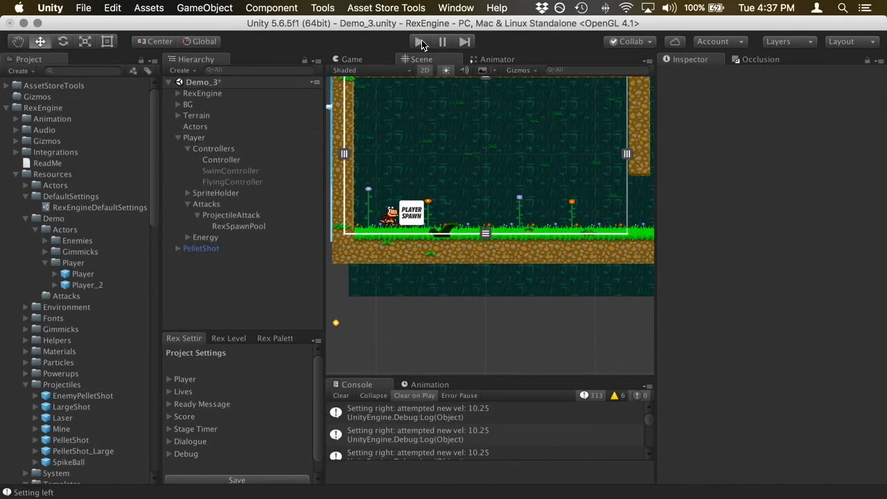
Enable Will Damage Player in PelletShot's Contact Damage component and set its damage Amount to 5
left_click(232, 251)
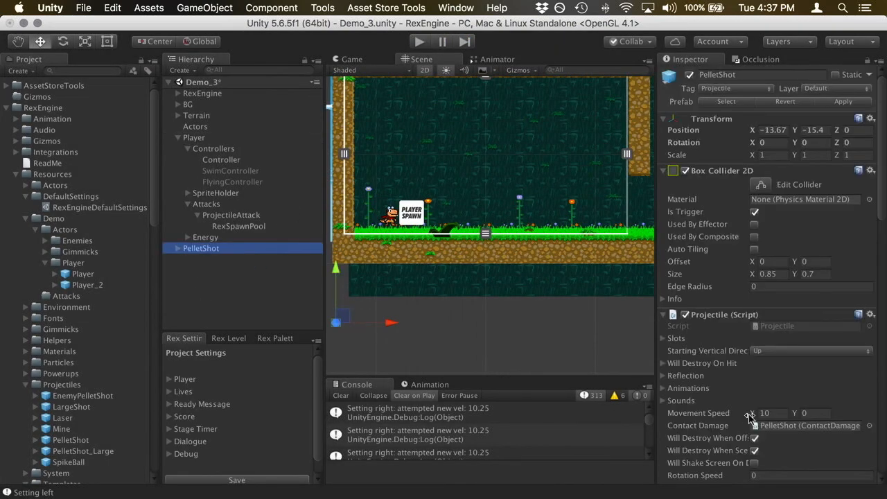
scroll(750, 418, "down", 10)
scroll(750, 418, "down", 8)
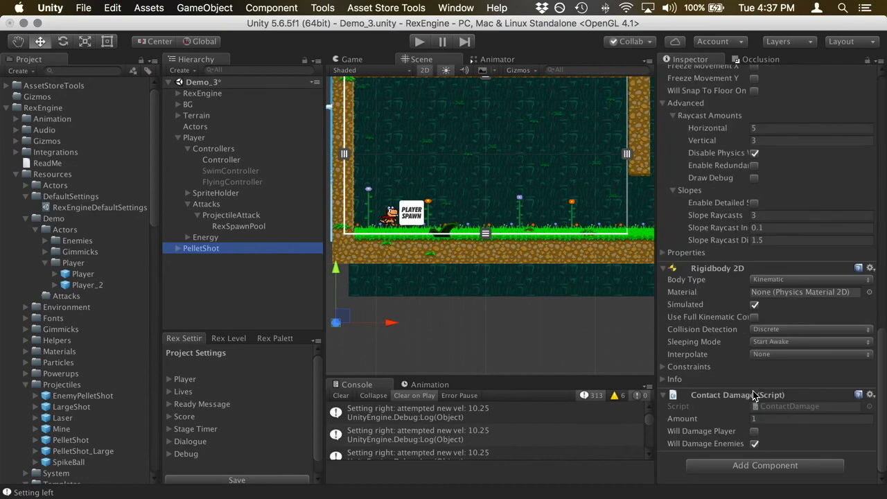
left_click(754, 432)
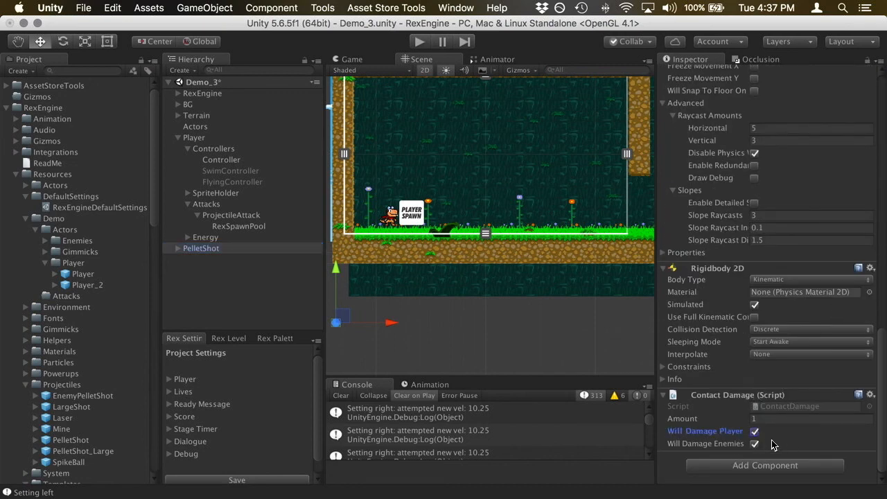
left_click(778, 417)
type("5")
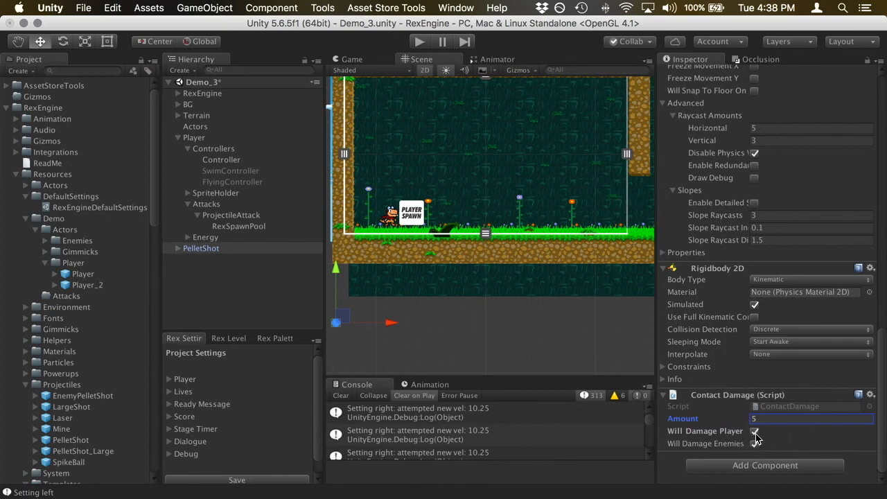
Apply the damage settings to the PelletShot prefab, playtest by firing, moving and jumping over the returning shot, and exit play mode
scroll(807, 278, "up", 15)
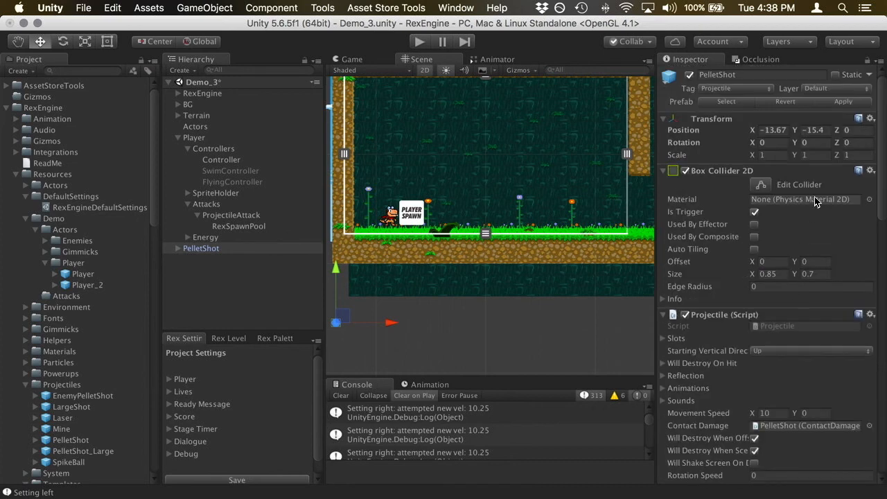
left_click(420, 41)
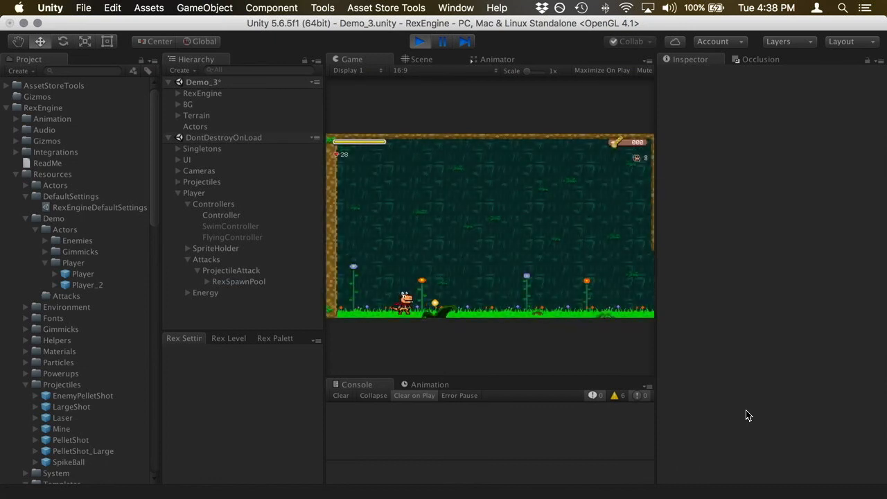
key("Left")
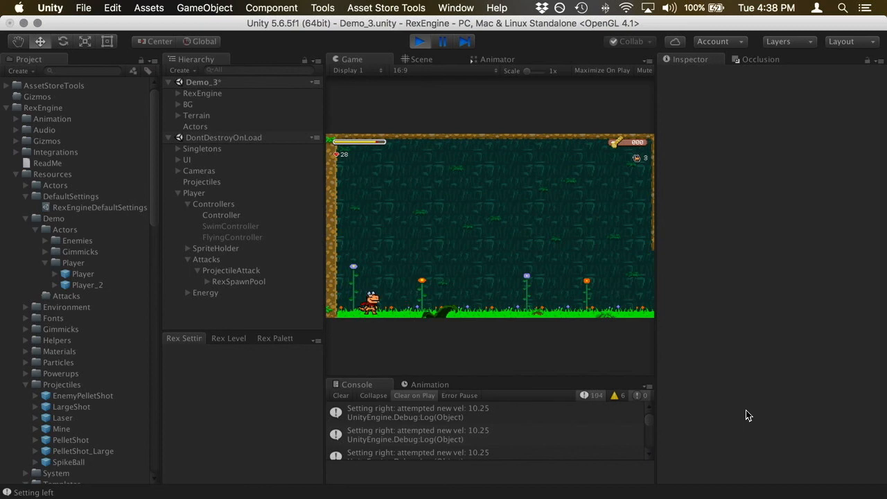
key("Right")
key("x")
key("Right")
key("space")
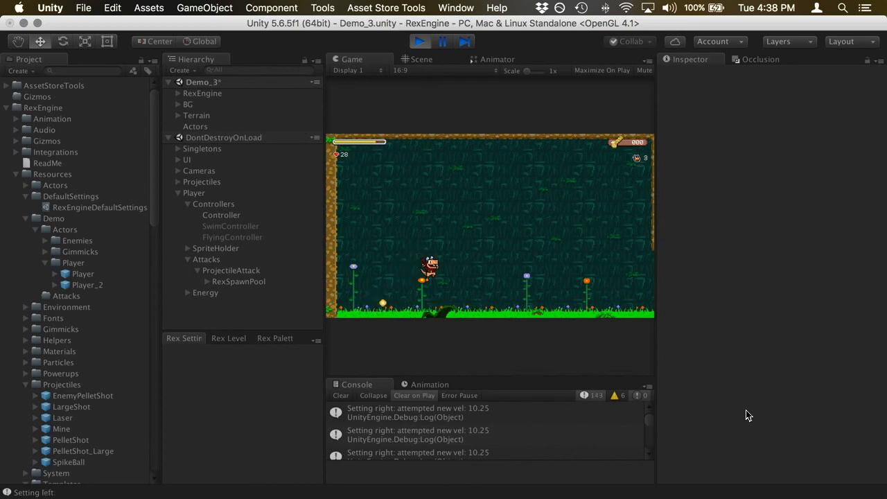
left_click(421, 42)
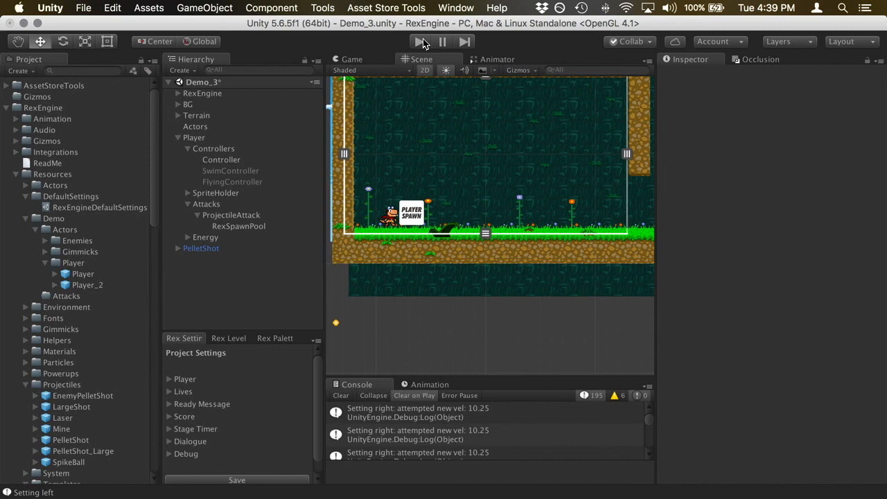
left_click(322, 7)
mouse_move(335, 28)
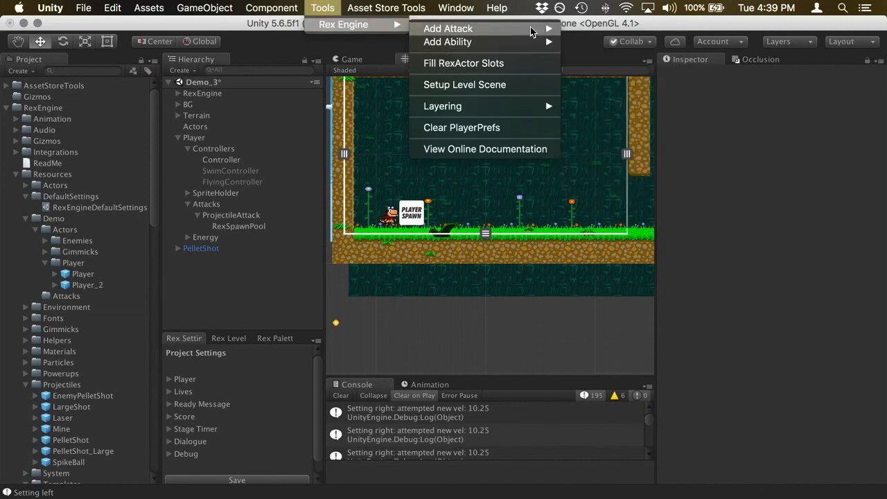
mouse_move(533, 30)
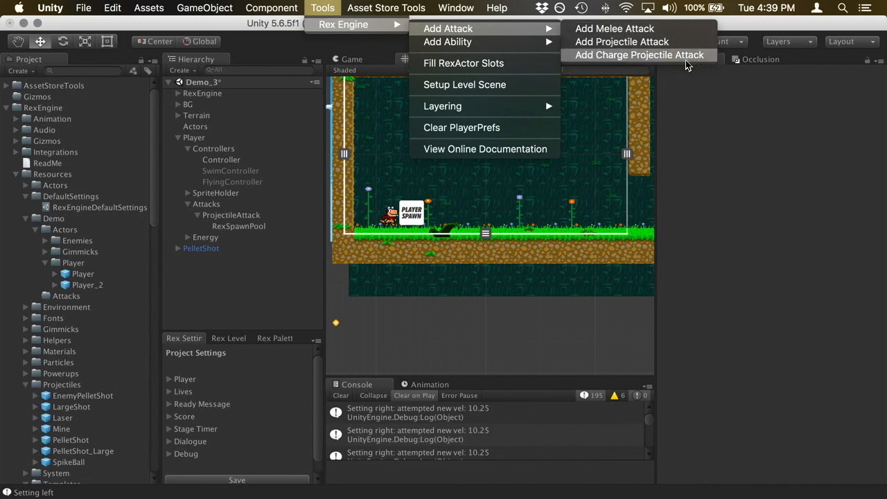
left_click(757, 39)
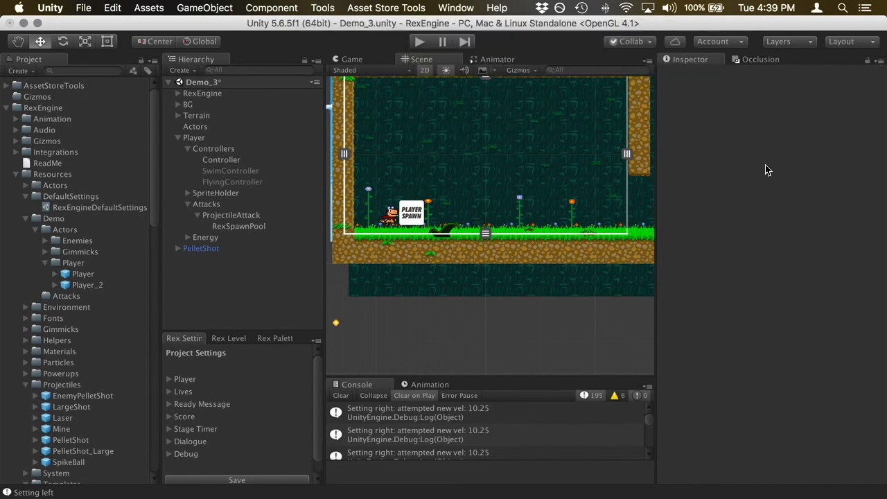